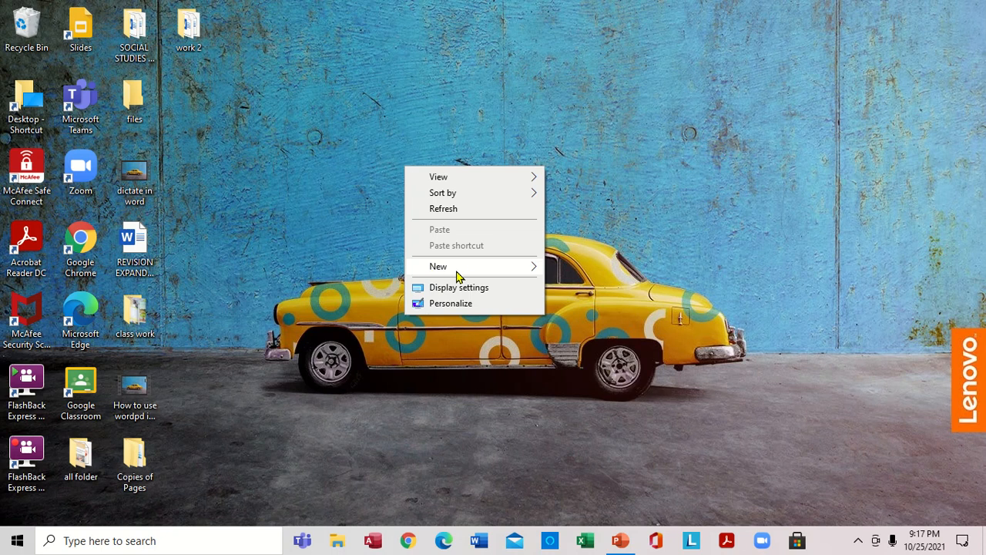
Step: Create a new Microsoft Access database on the desktop, open it and enable its content
{"action": "mouse_move", "coordinate": [481, 275]}
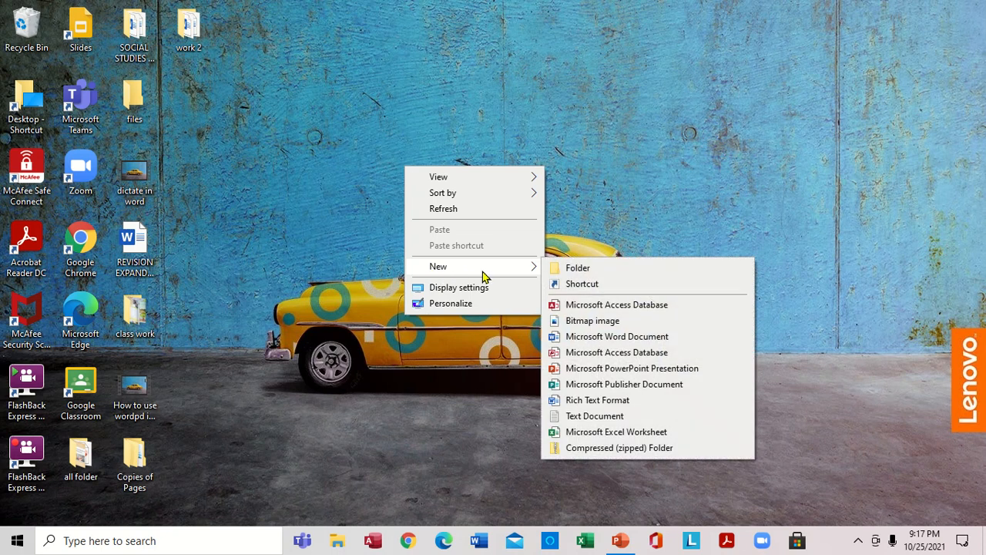
{"action": "left_click", "coordinate": [656, 309]}
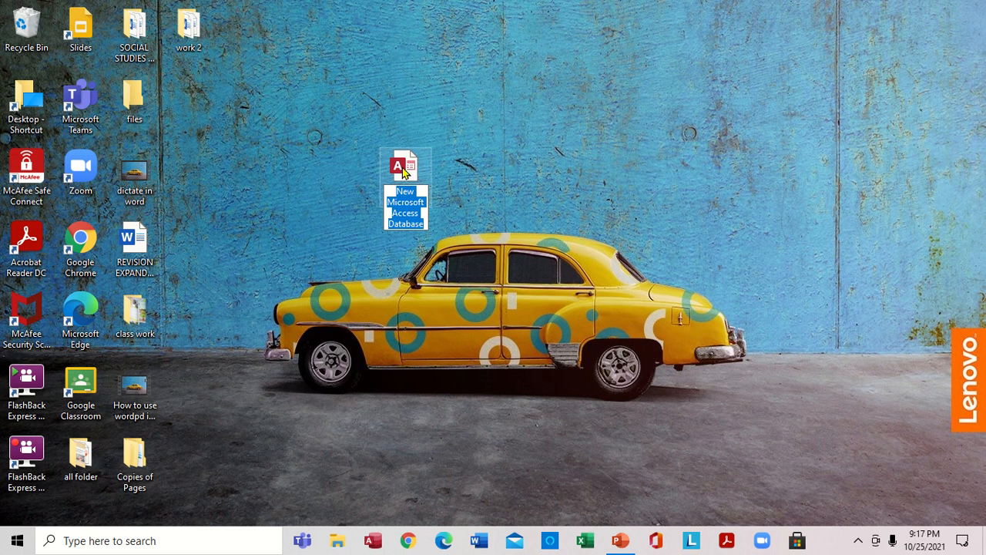
{"action": "right_click", "coordinate": [403, 168]}
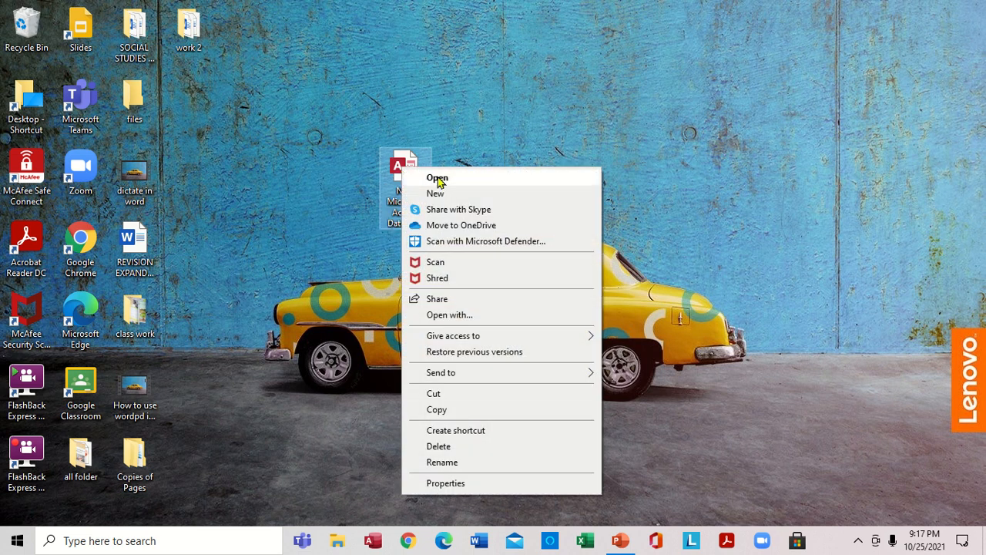
{"action": "left_click", "coordinate": [439, 179]}
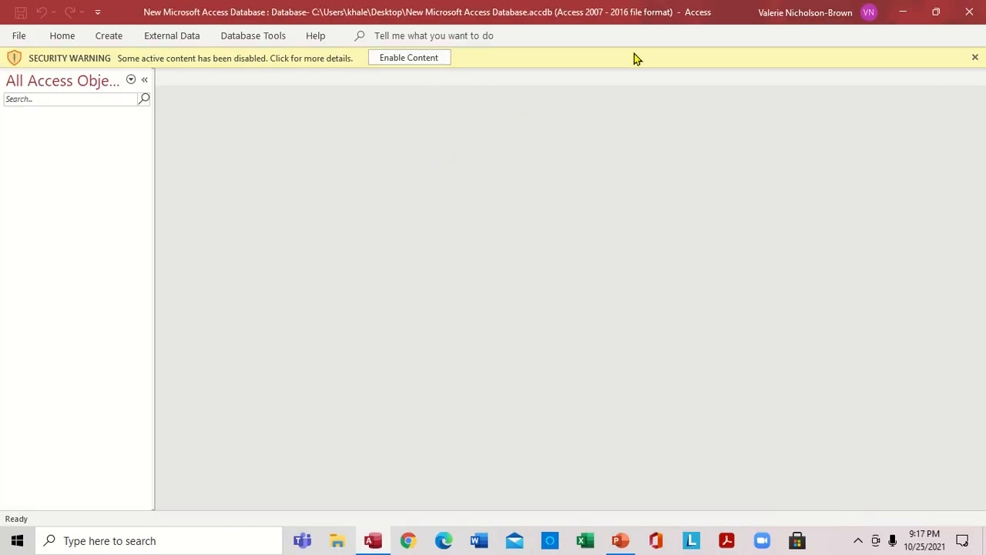
{"action": "left_click", "coordinate": [422, 61]}
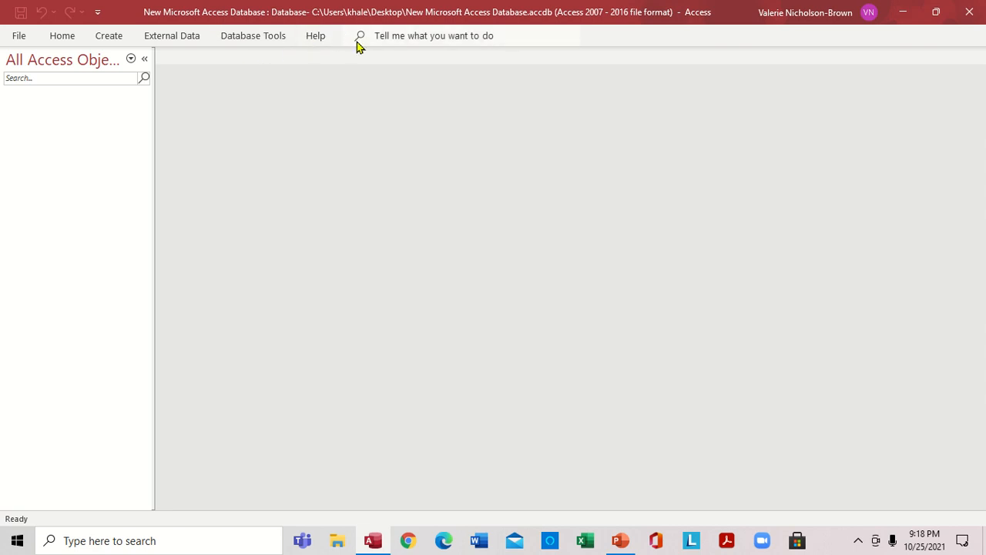
Step: Create a table in Design view with a first field named ID of data type AutoNumber
{"action": "left_click", "coordinate": [109, 37]}
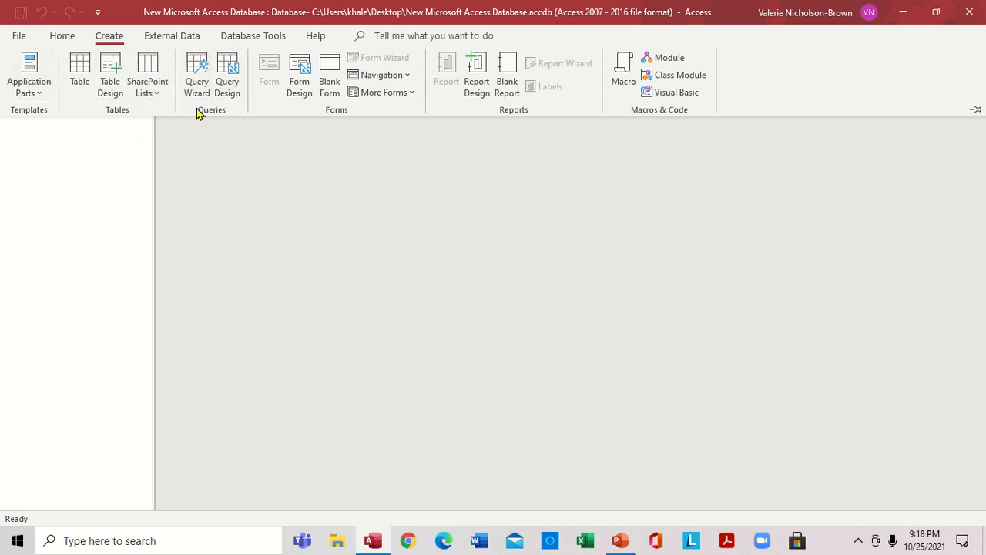
{"action": "left_click", "coordinate": [110, 71]}
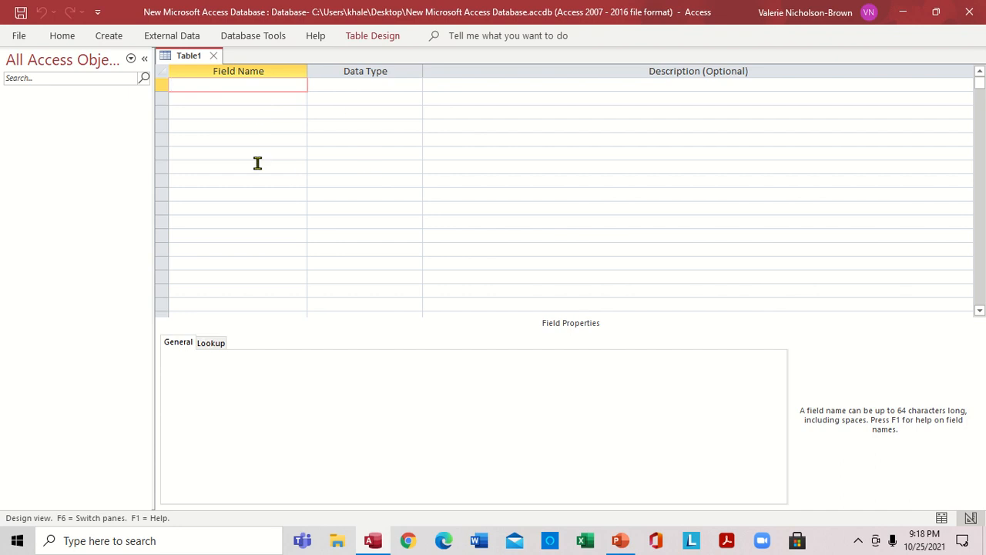
{"action": "type", "text": "D"}
{"action": "key", "text": "BackSpace"}
{"action": "type", "text": "ID"}
{"action": "left_click", "coordinate": [341, 81]}
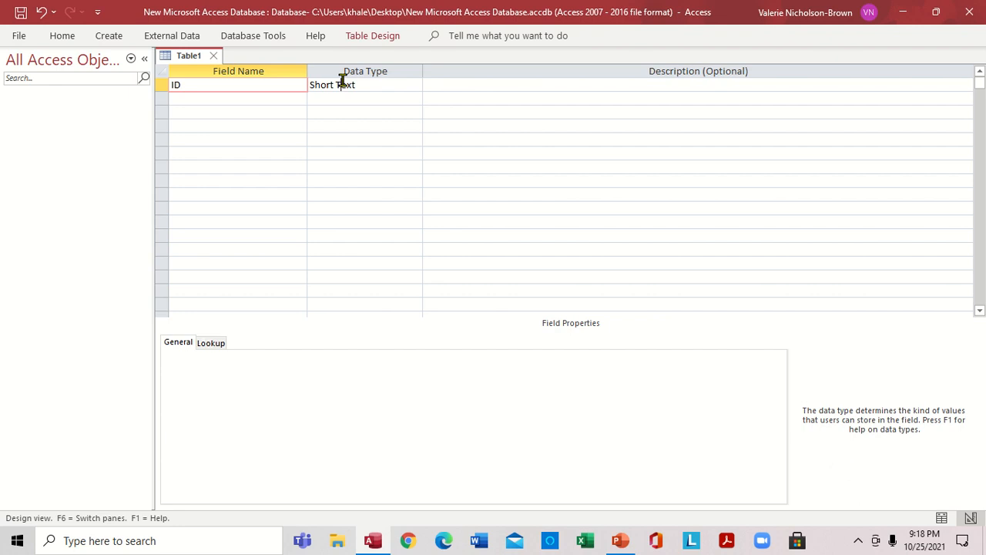
{"action": "left_click", "coordinate": [416, 86]}
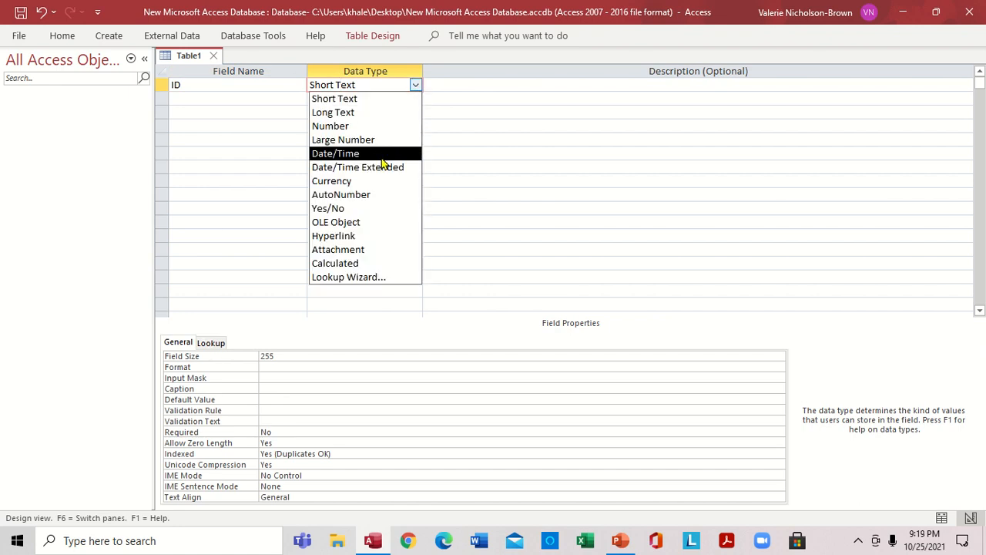
{"action": "left_click", "coordinate": [359, 196]}
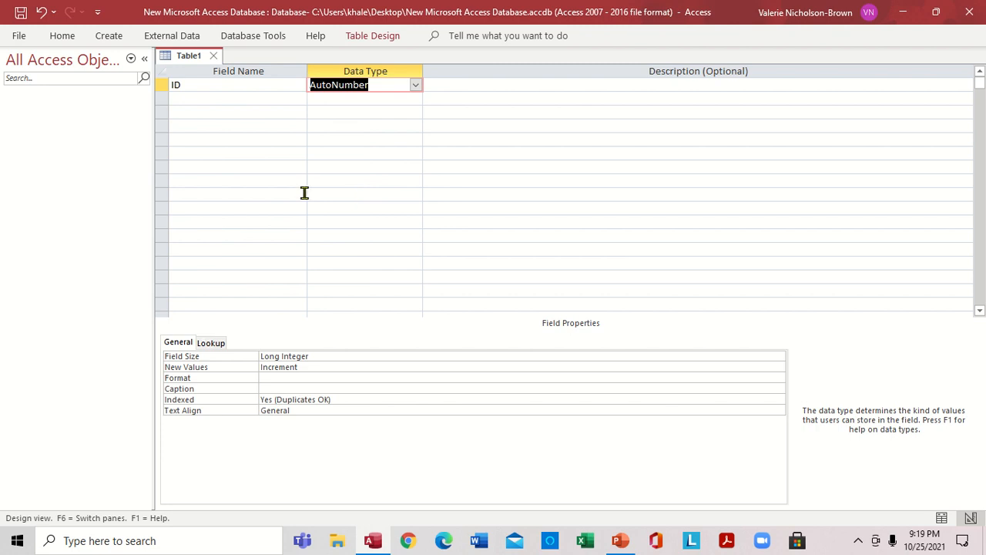
Step: Add a FirstName field with the Short Text data type below the ID field
{"action": "left_click", "coordinate": [206, 100]}
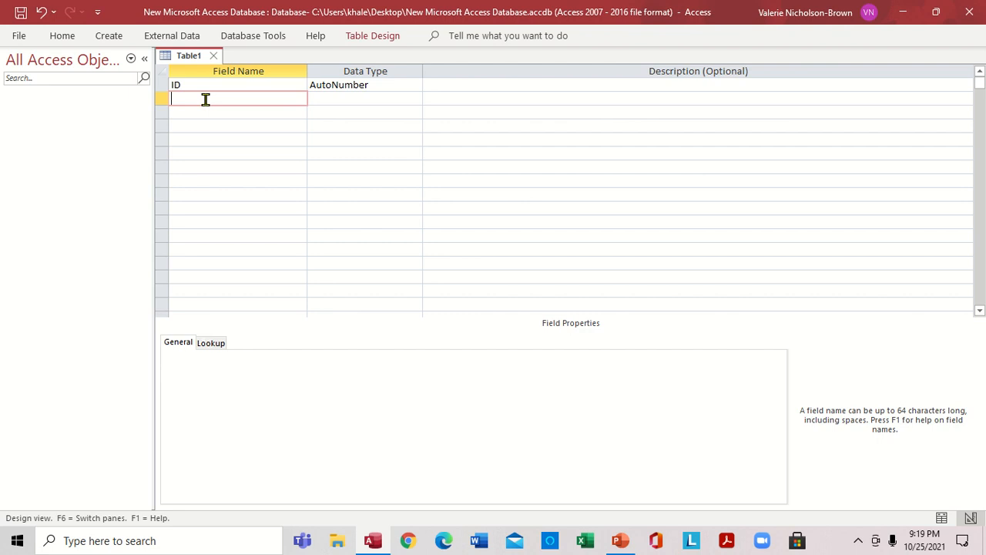
{"action": "type", "text": "N"}
{"action": "key", "text": "BackSpace"}
{"action": "key", "text": "Caps_Lock"}
{"action": "type", "text": "F"}
{"action": "key", "text": "Caps_Lock"}
{"action": "type", "text": "irst"}
{"action": "key", "text": "Caps_Lock"}
{"action": "type", "text": "N"}
{"action": "key", "text": "Caps_Lock"}
{"action": "type", "text": "ame"}
{"action": "left_click", "coordinate": [339, 98]}
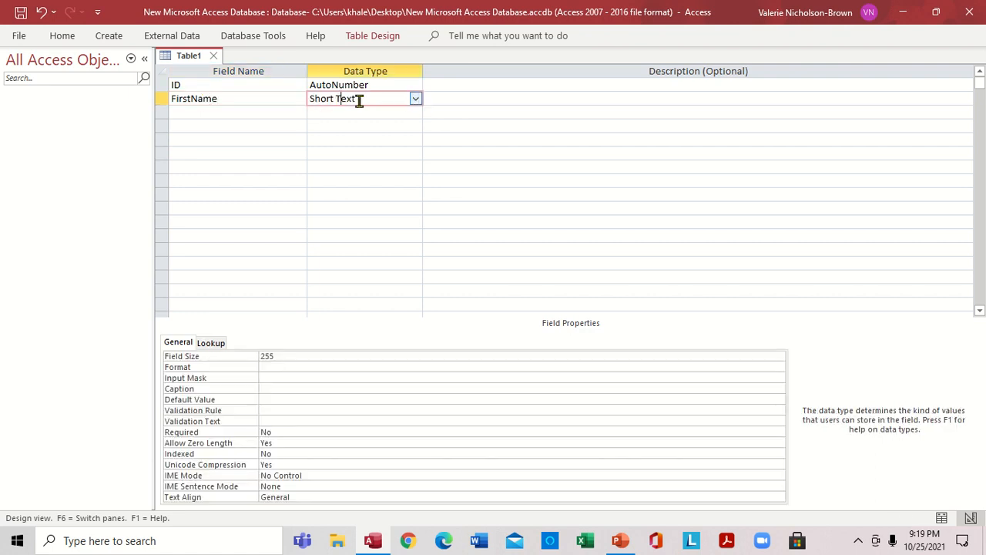
Step: Set the field size of the FirstName field to 12
{"action": "left_click", "coordinate": [269, 355]}
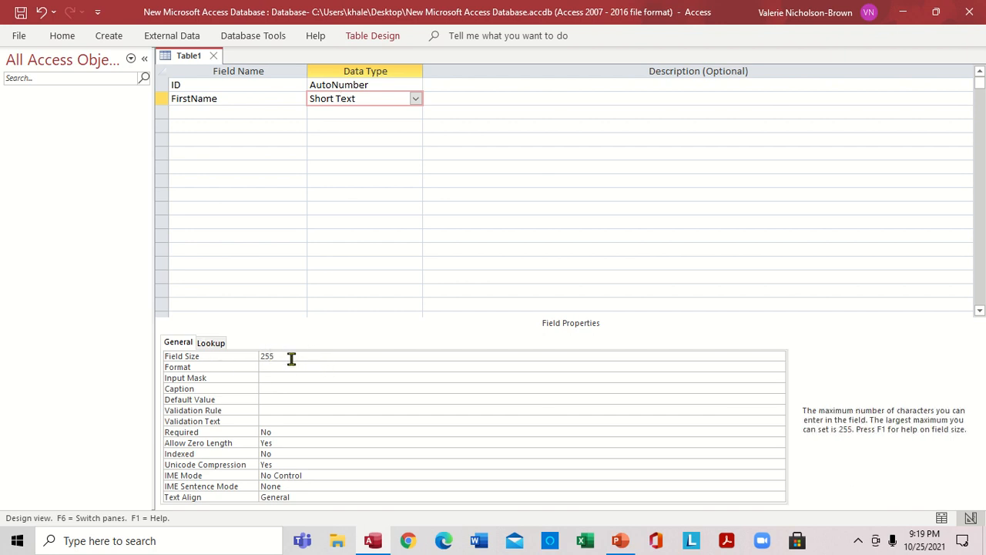
{"action": "left_click_drag", "start_coordinate": [269, 355], "coordinate": [341, 355]}
{"action": "left_click", "coordinate": [342, 356]}
{"action": "key", "text": "BackSpace"}
{"action": "key", "text": "BackSpace"}
{"action": "key", "text": "BackSpace"}
{"action": "type", "text": "12"}
Step: Add a LastName field of type Short Text and set its field size to 12
{"action": "left_click", "coordinate": [195, 113]}
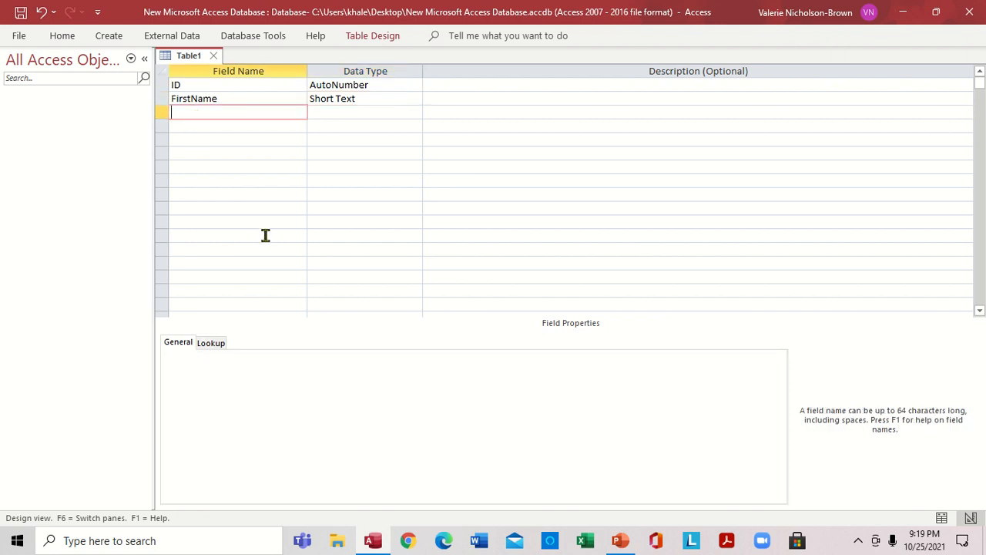
{"action": "type", "text": "LastName"}
{"action": "left_click", "coordinate": [353, 114]}
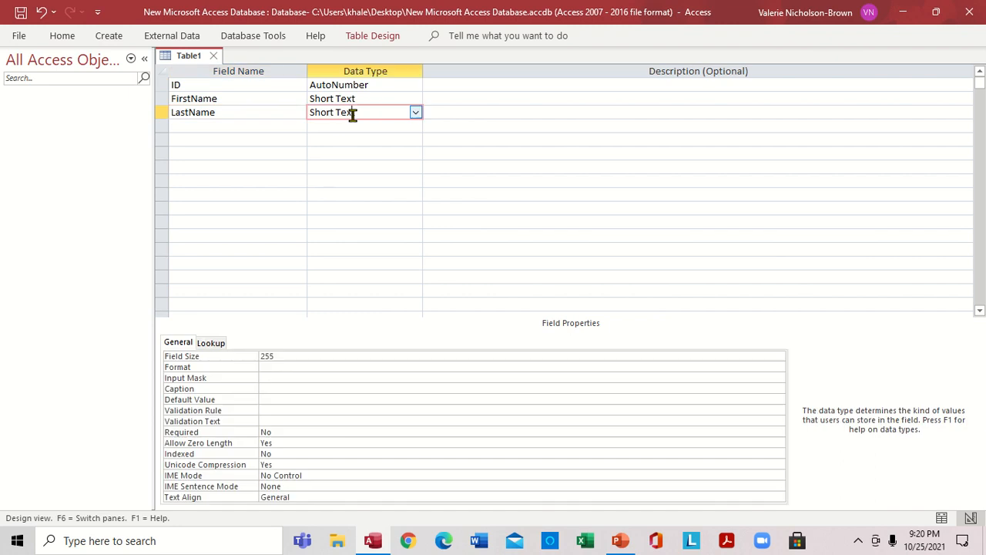
{"action": "left_click", "coordinate": [267, 356]}
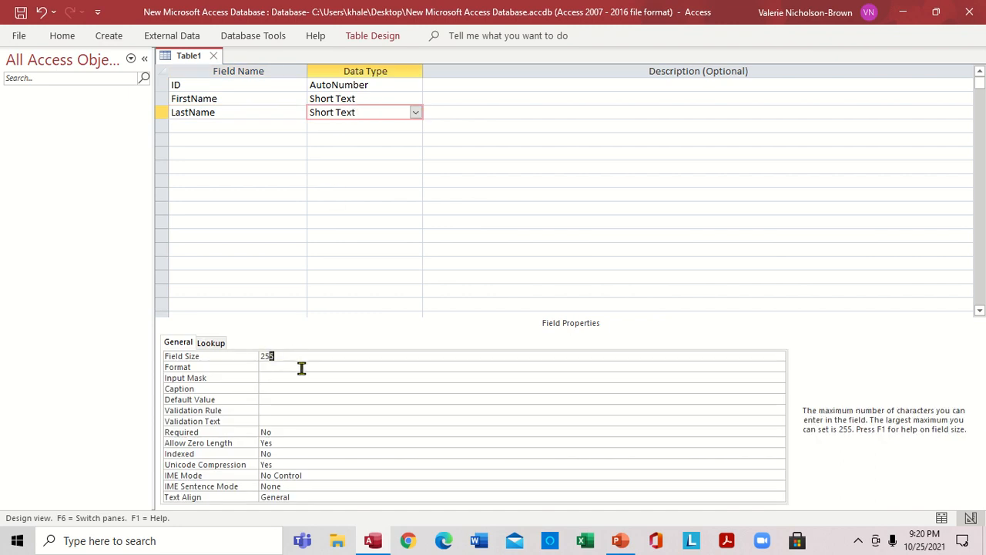
{"action": "key", "text": "BackSpace"}
{"action": "key", "text": "BackSpace"}
{"action": "key", "text": "BackSpace"}
{"action": "type", "text": "12"}
Step: Add an Address field of type Short Text and set its field size to 15
{"action": "left_click", "coordinate": [193, 126]}
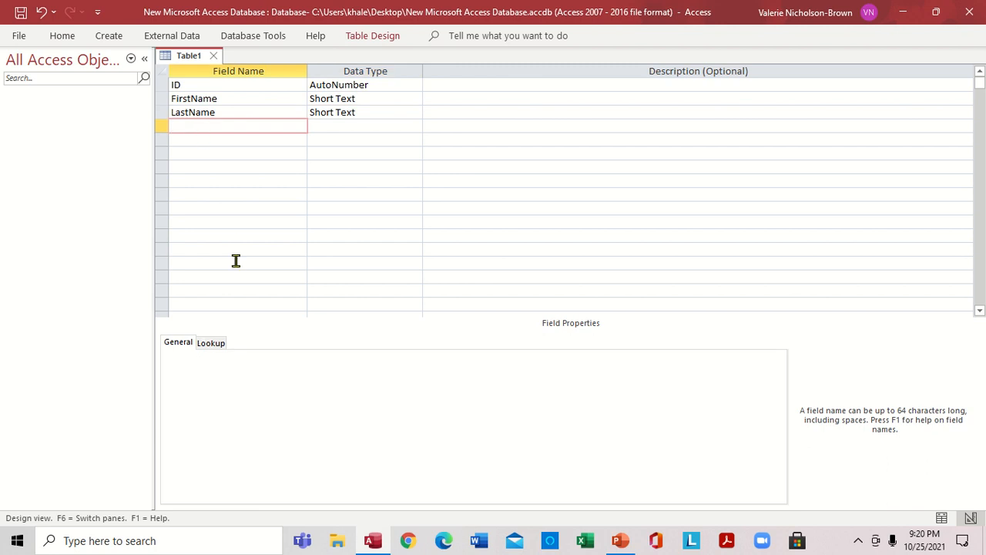
{"action": "type", "text": "Address"}
{"action": "left_click", "coordinate": [345, 125]}
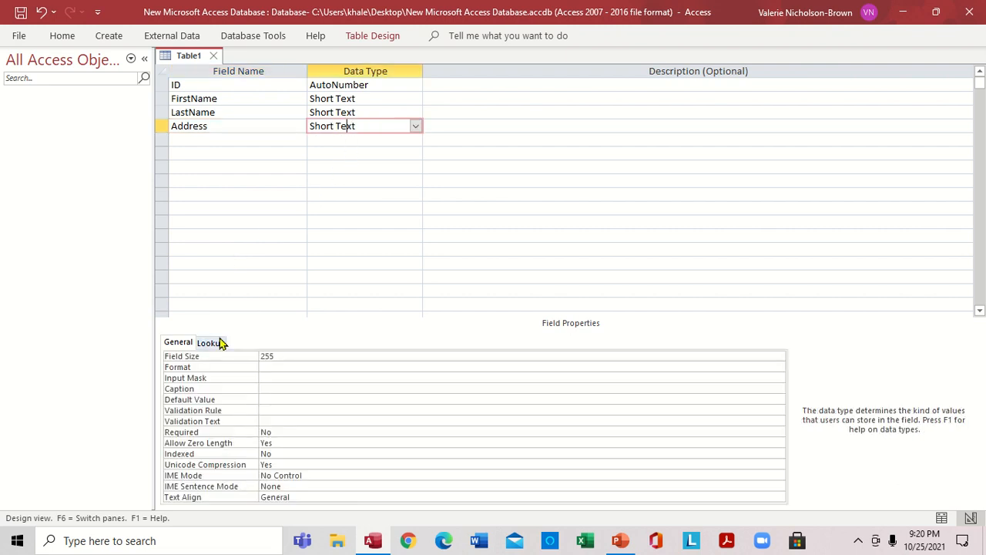
{"action": "left_click", "coordinate": [269, 356]}
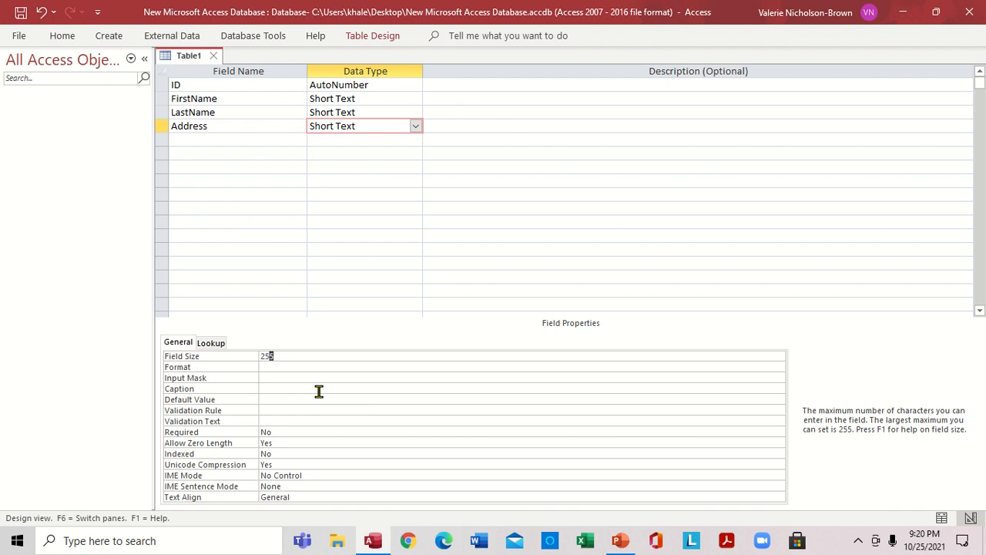
{"action": "key", "text": "BackSpace"}
{"action": "key", "text": "BackSpace"}
{"action": "key", "text": "BackSpace"}
{"action": "type", "text": "15"}
Step: Add a State field of type Short Text and set its field size to 15
{"action": "left_click", "coordinate": [199, 139]}
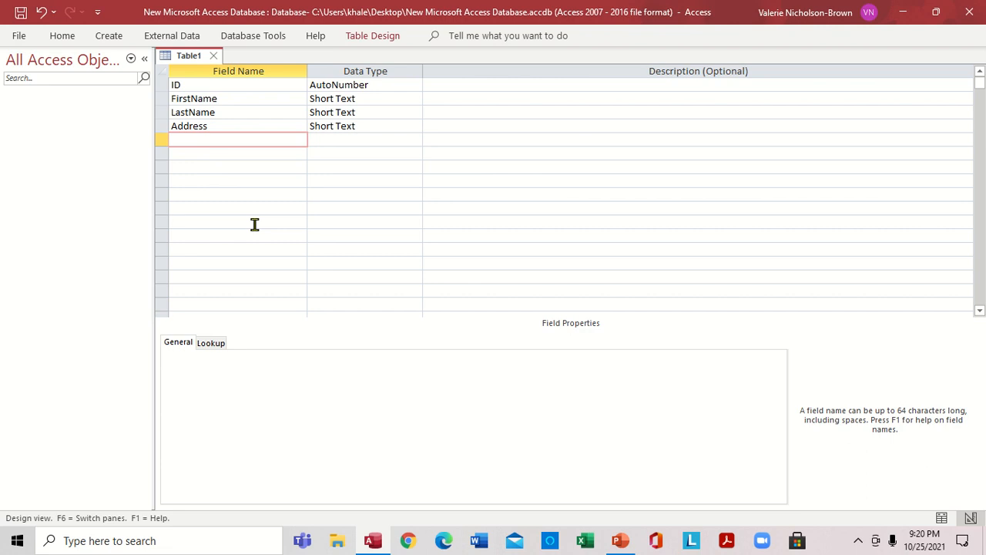
{"action": "type", "text": "tate"}
{"action": "left_click", "coordinate": [344, 140]}
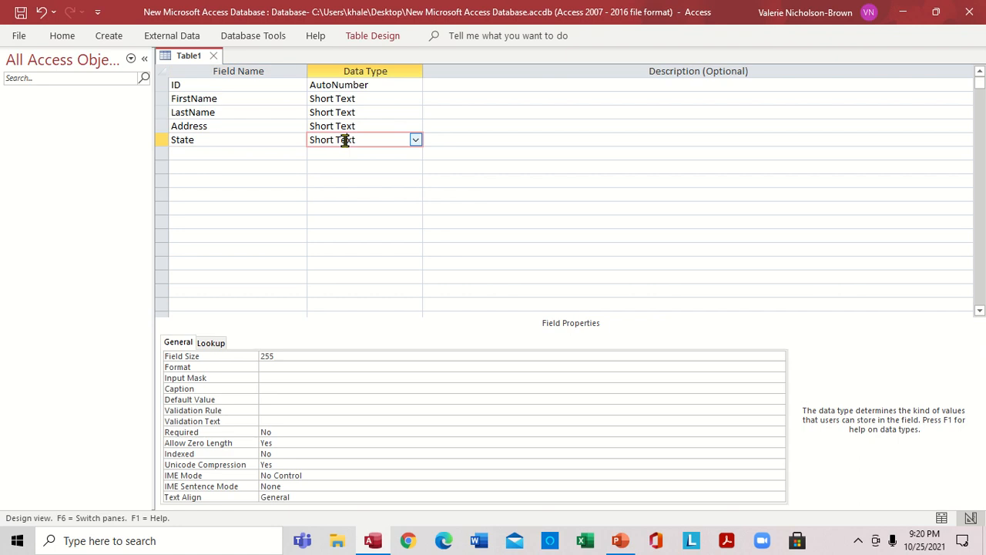
{"action": "left_click", "coordinate": [267, 356]}
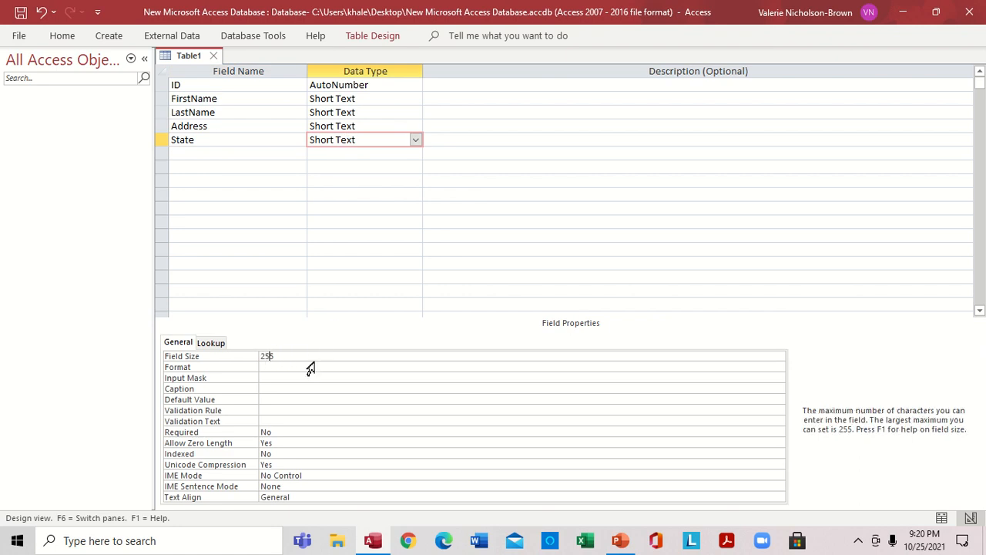
{"action": "key", "text": "BackSpace"}
{"action": "key", "text": "BackSpace"}
{"action": "type", "text": "15"}
Step: Make the ID field the primary key of the table
{"action": "left_click", "coordinate": [188, 83]}
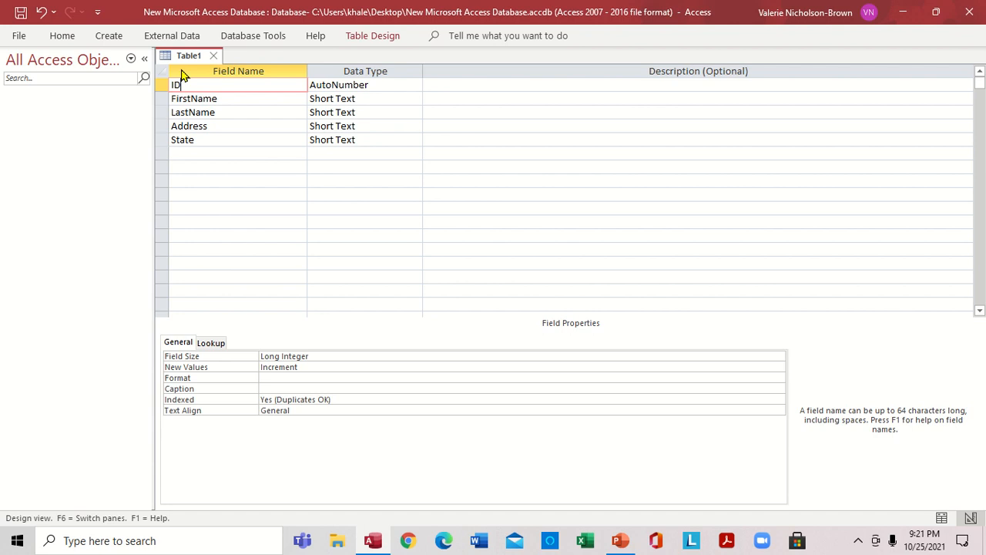
{"action": "left_click", "coordinate": [363, 41]}
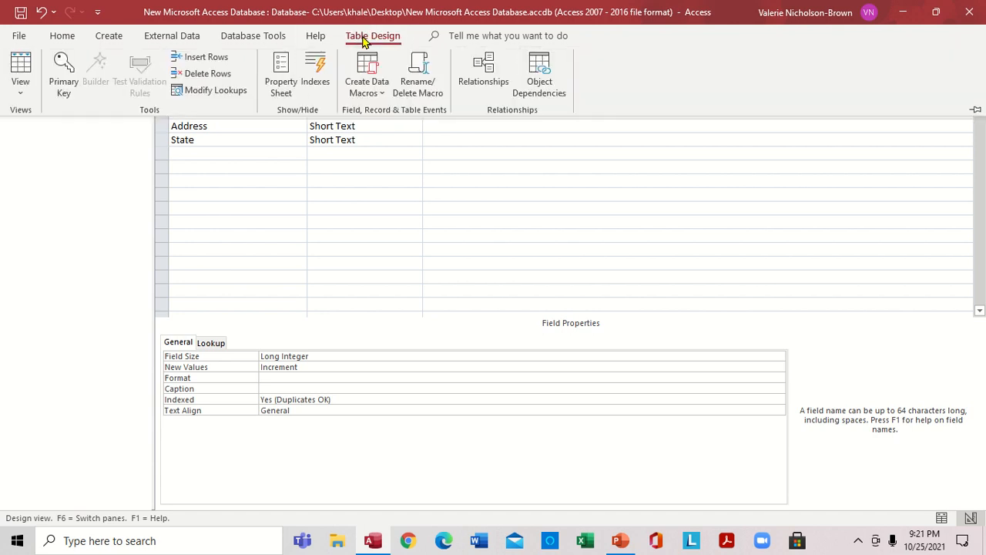
{"action": "left_click", "coordinate": [60, 73]}
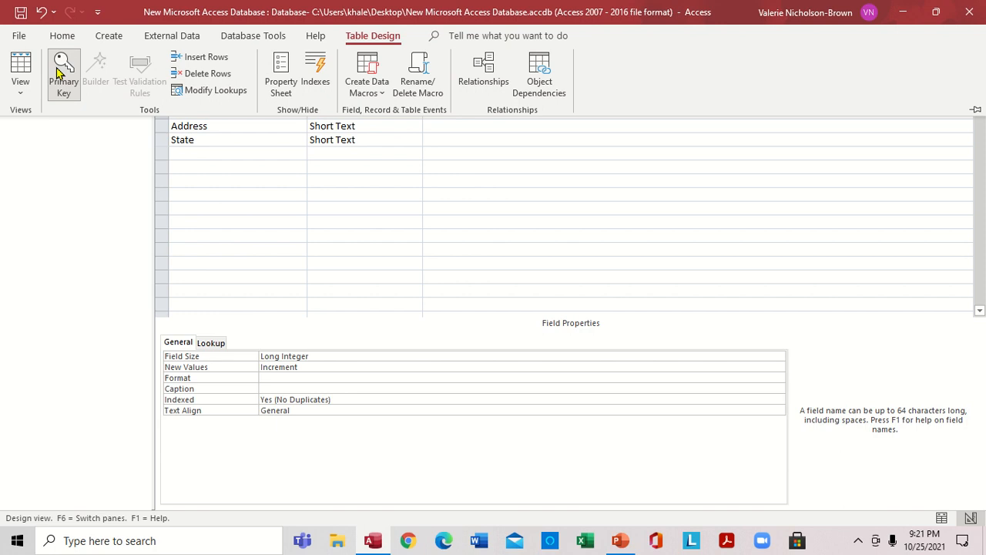
{"action": "left_click", "coordinate": [226, 153]}
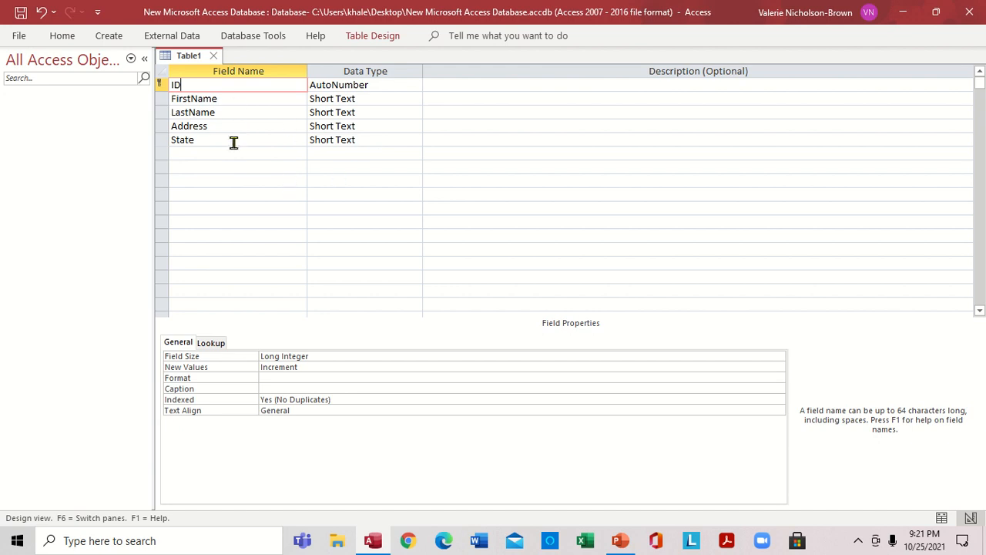
Step: Save the table under the name Custumer and close it
{"action": "left_click", "coordinate": [21, 12]}
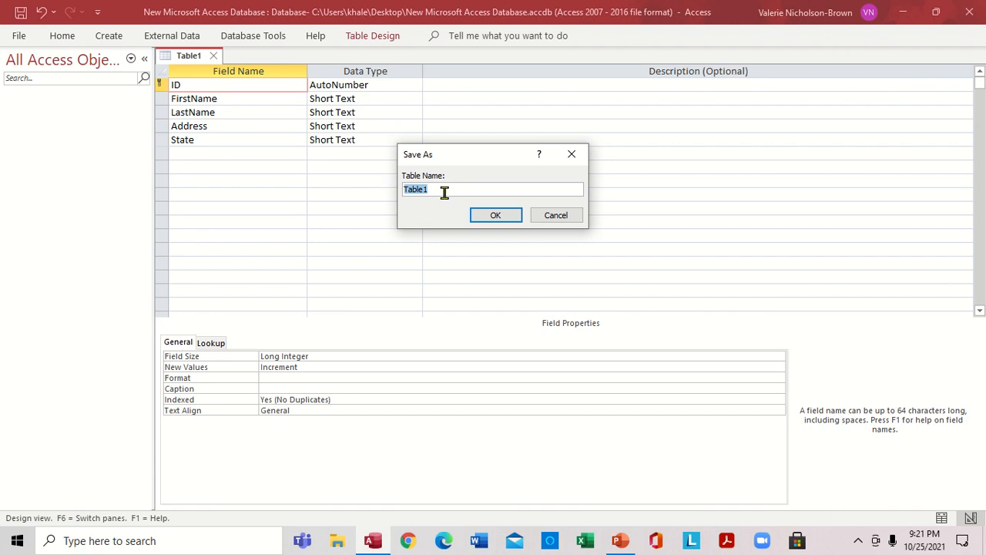
{"action": "type", "text": "Custumer"}
{"action": "left_click", "coordinate": [496, 217]}
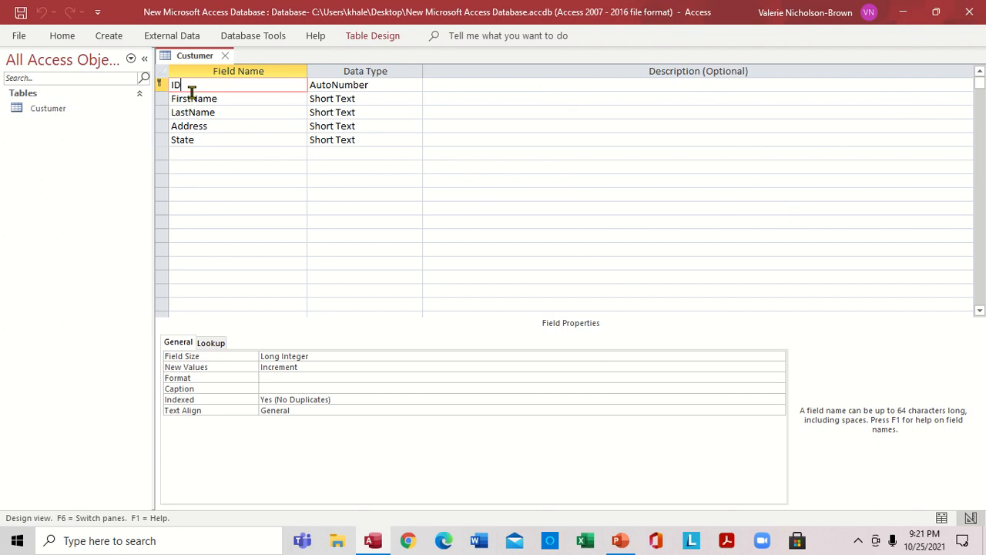
{"action": "left_click", "coordinate": [225, 57]}
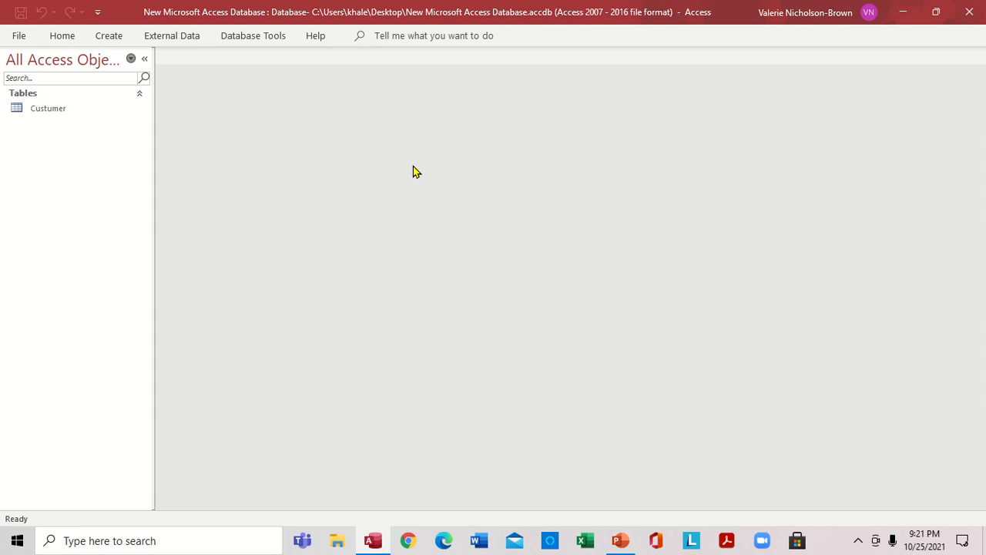
Step: Open the Custumer table in Datasheet view and enter the customers' first names in the FirstName column of the first two records
{"action": "left_click", "coordinate": [40, 113]}
{"action": "double_click", "coordinate": [40, 113]}
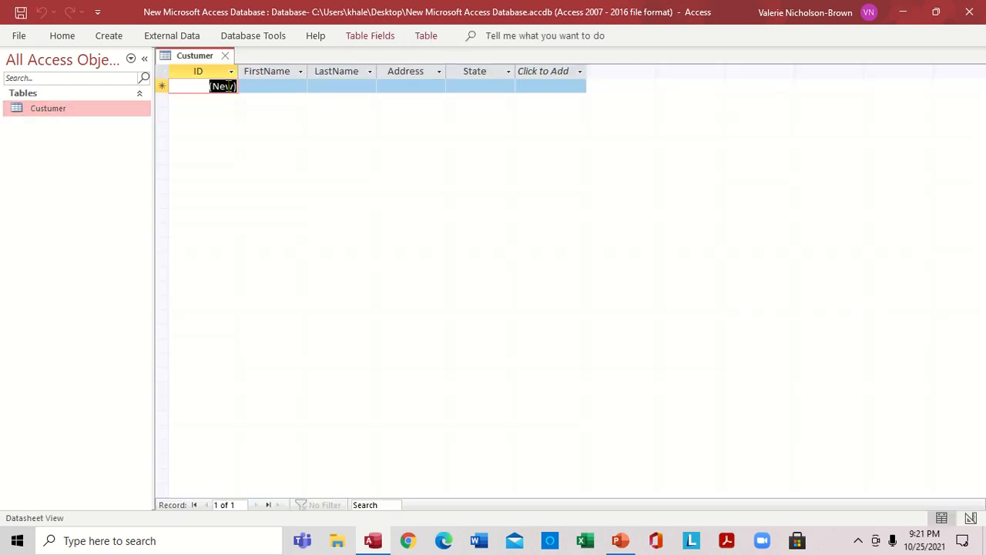
{"action": "left_click", "coordinate": [264, 83]}
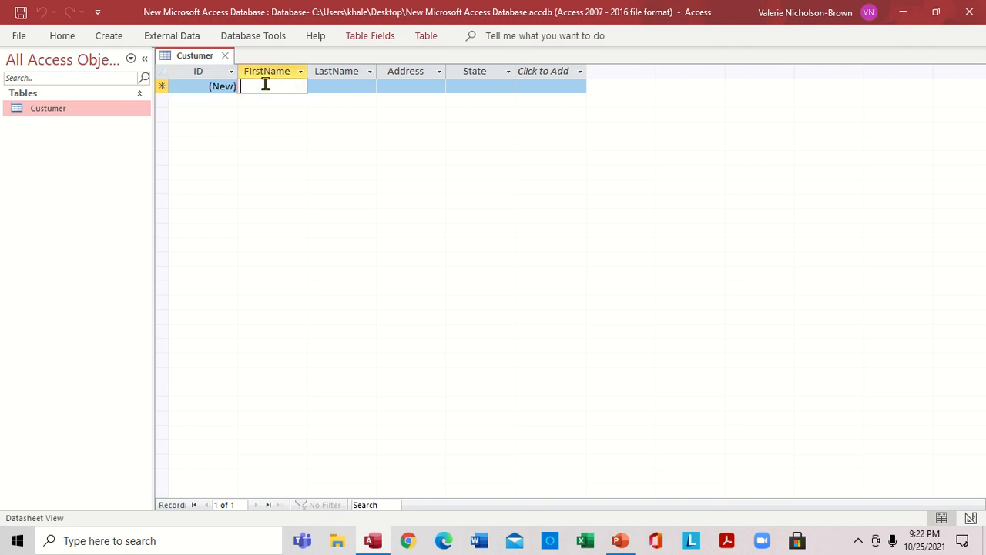
{"action": "type", "text": "M"}
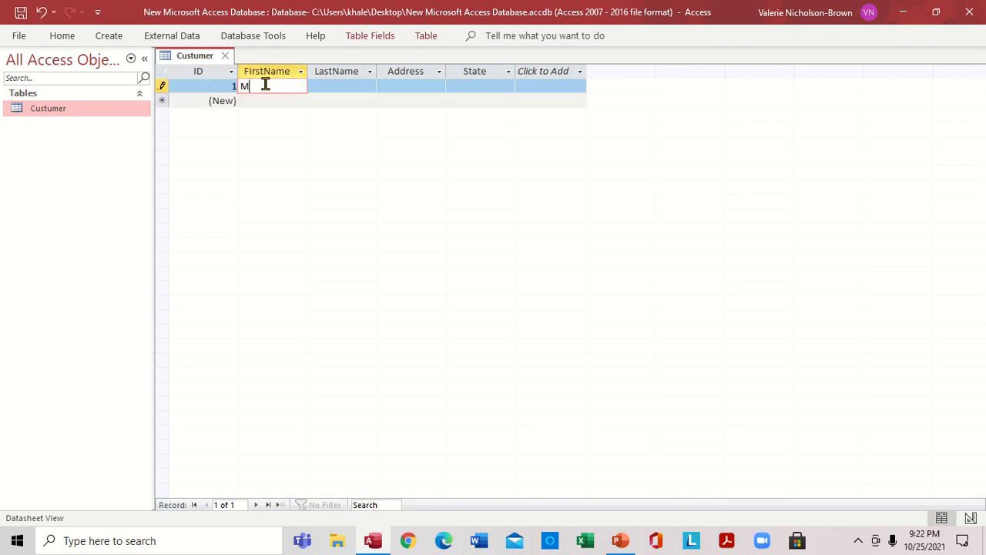
{"action": "type", "text": "arlo"}
{"action": "key", "text": "Down"}
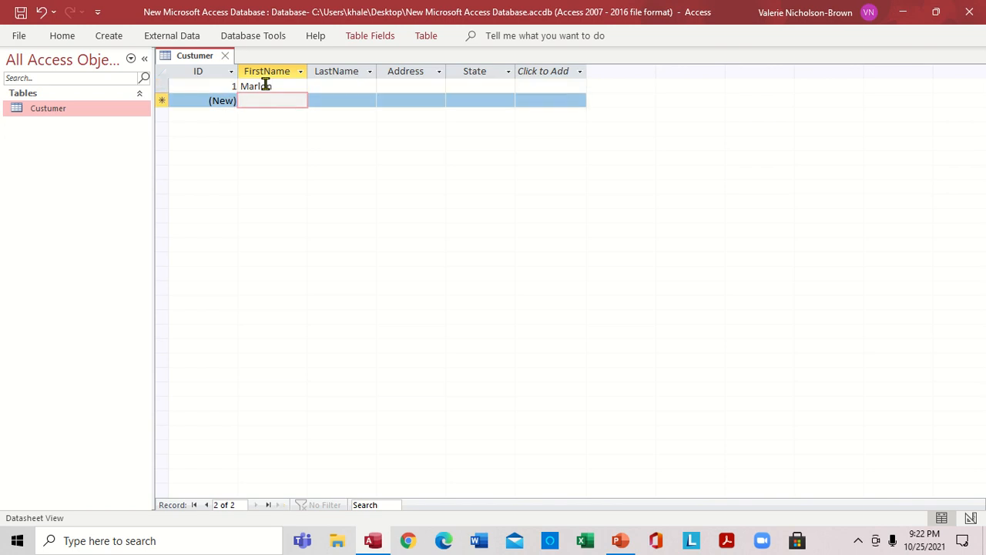
{"action": "type", "text": "So"}
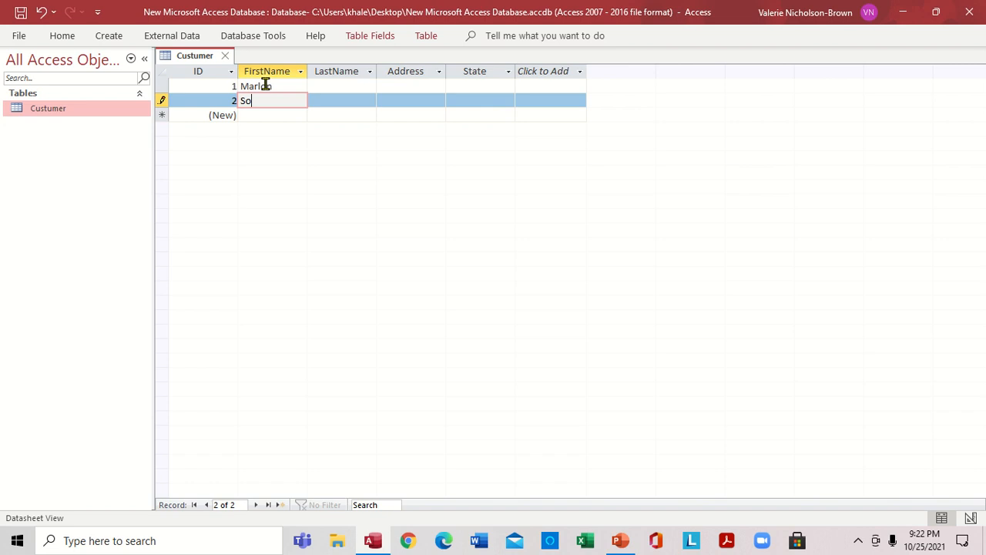
{"action": "type", "text": "phia"}
{"action": "key", "text": "Down"}
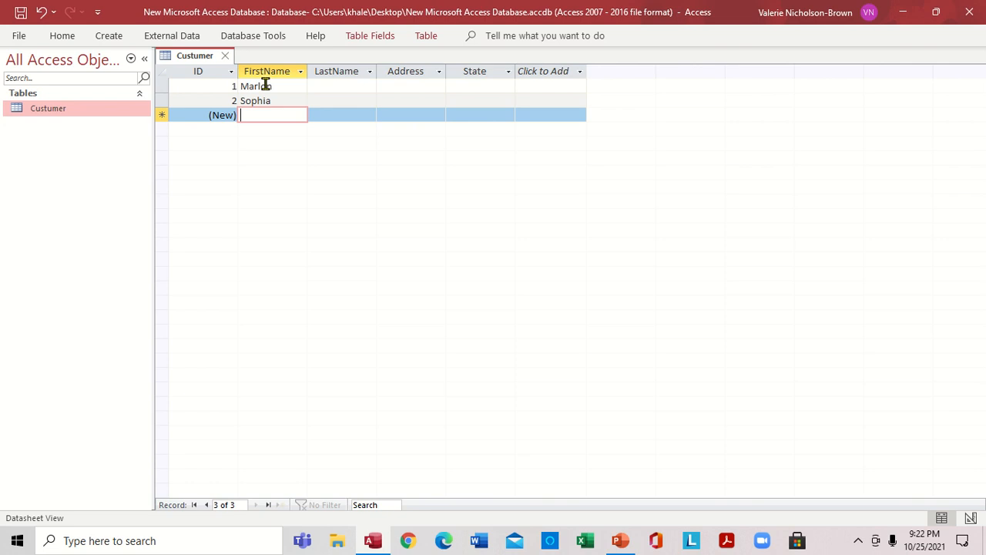
Step: Enter the customers' first names in the FirstName column of records 3 to 5
{"action": "type", "text": "m"}
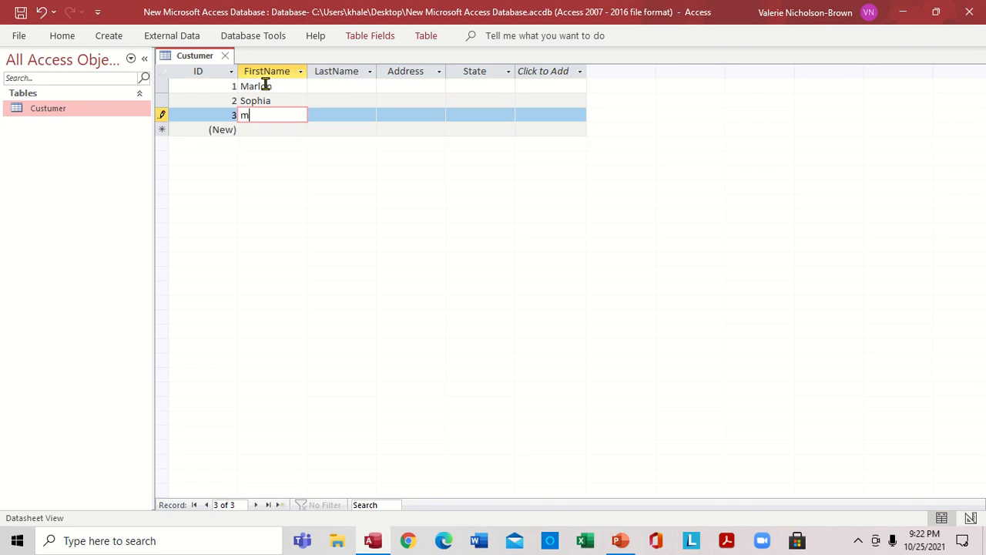
{"action": "type", "text": "ays"}
{"action": "key", "text": "BackSpace"}
{"action": "type", "text": "a"}
{"action": "key", "text": "Down"}
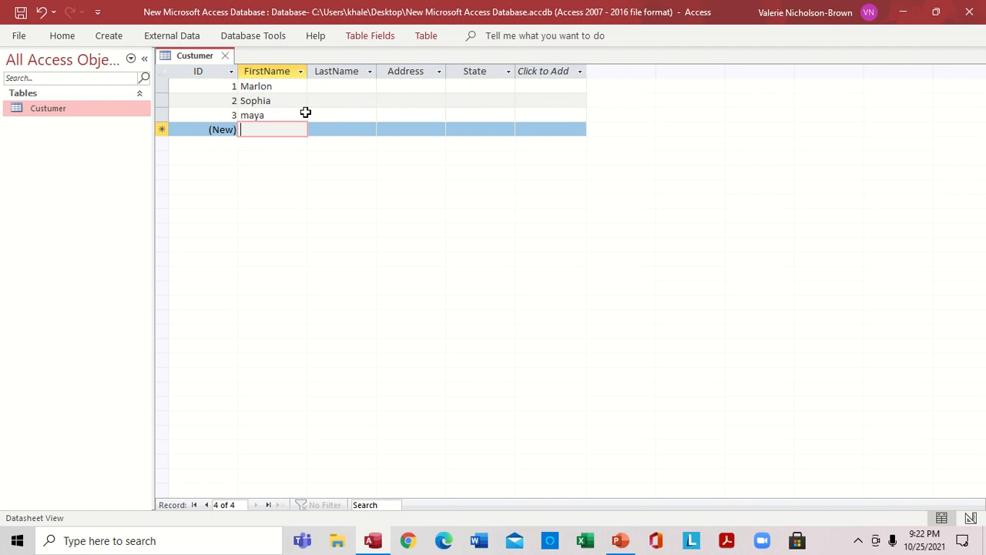
{"action": "type", "text": "S"}
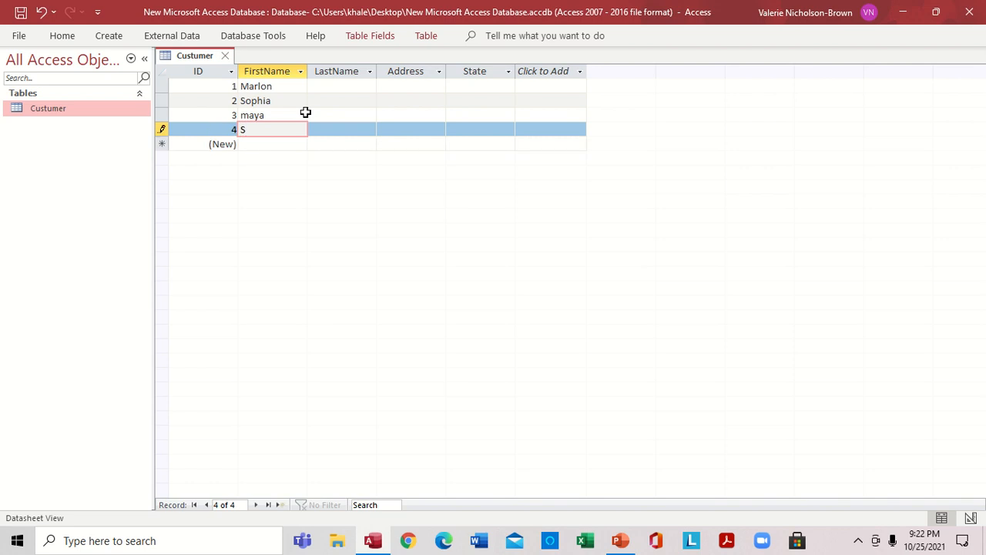
{"action": "type", "text": "hedon"}
{"action": "key", "text": "Down"}
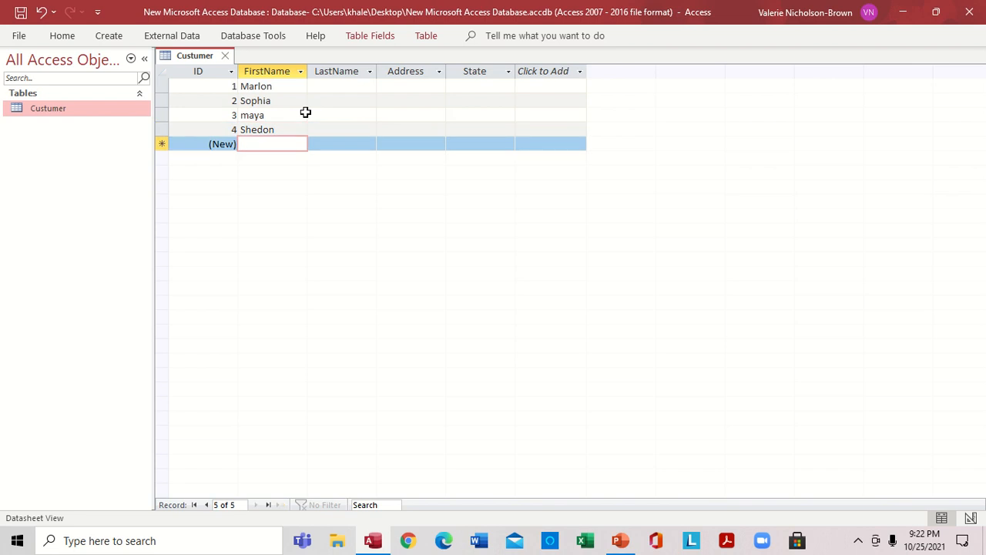
{"action": "type", "text": "K"}
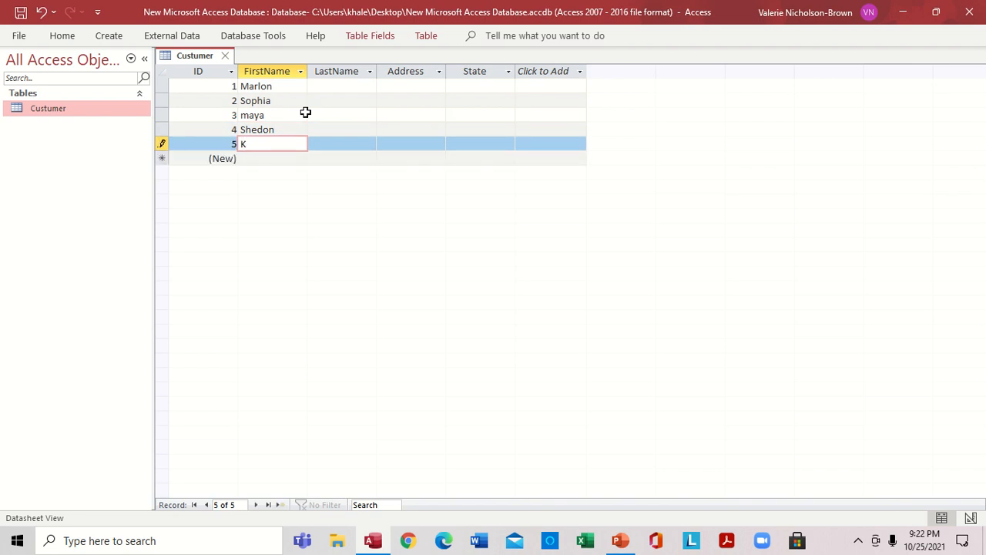
{"action": "type", "text": "eron"}
Step: Fill the LastName column for all five records with the customers' last names, working upward from record 5 to record 1
{"action": "key", "text": "Tab"}
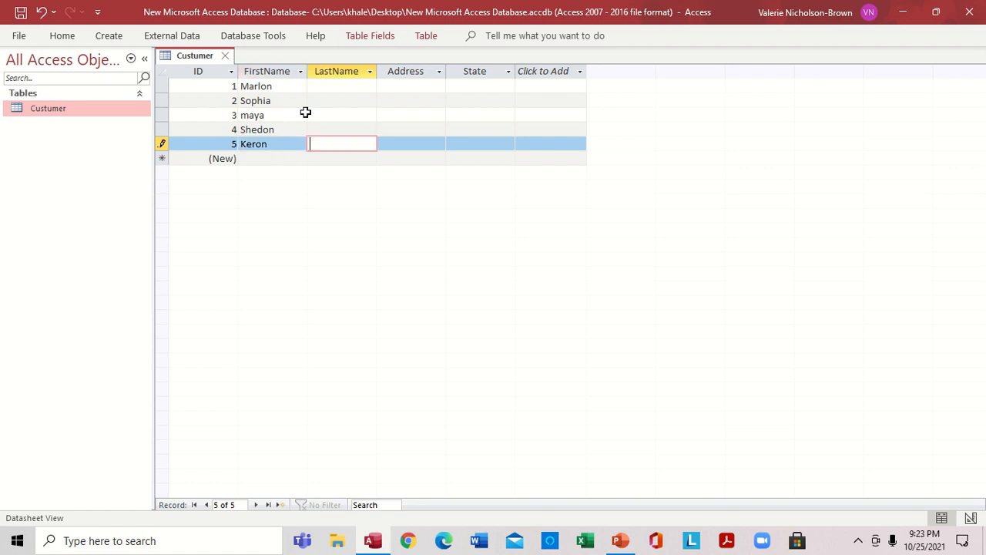
{"action": "type", "text": "Smith"}
{"action": "key", "text": "Up"}
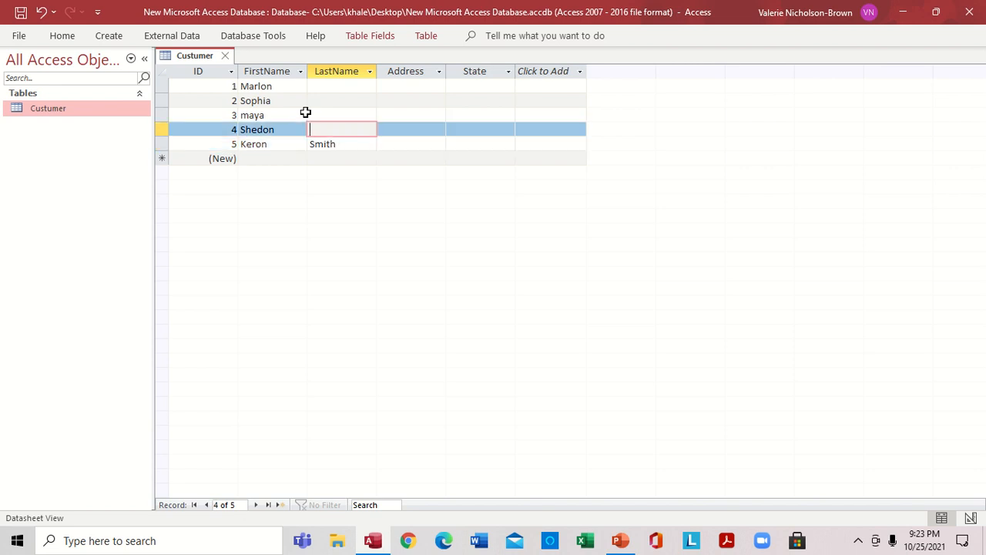
{"action": "type", "text": "Johb"}
{"action": "key", "text": "BackSpace"}
{"action": "type", "text": "nson"}
{"action": "left_click", "coordinate": [305, 112]}
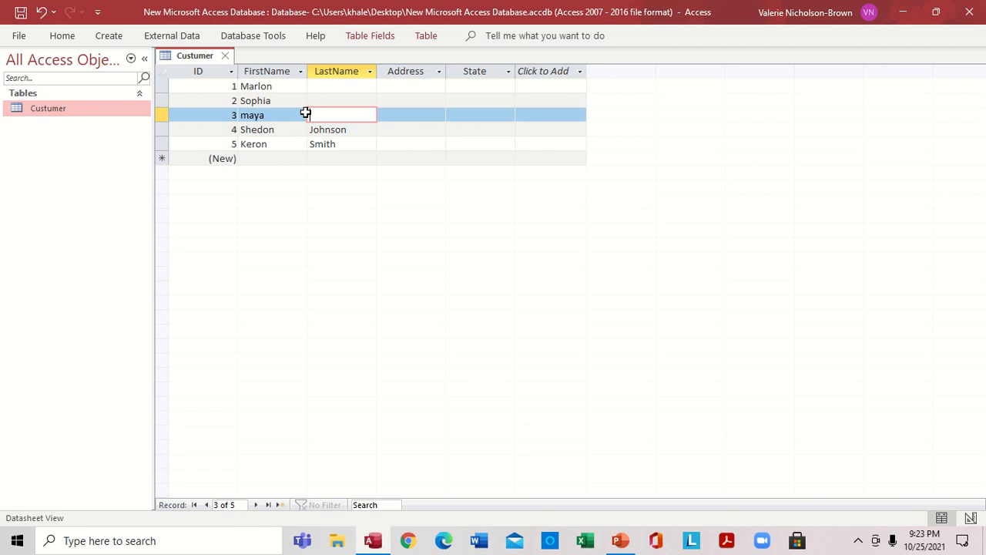
{"action": "type", "text": "Brown"}
{"action": "key", "text": "Up"}
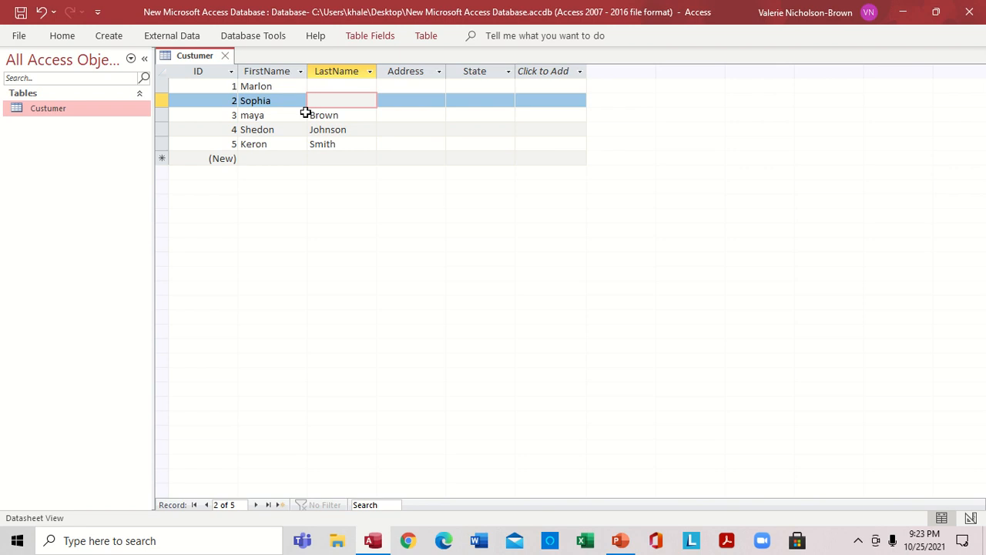
{"action": "type", "text": "White"}
{"action": "key", "text": "Up"}
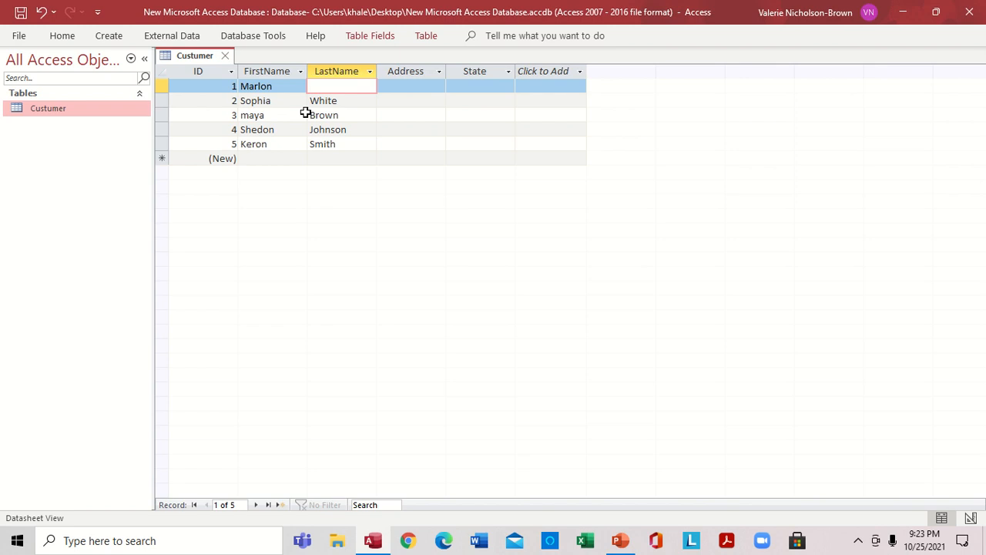
{"action": "type", "text": "Burk"}
Step: Fill the Address column with the customers' street addresses, from record 1 down to record 5
{"action": "key", "text": "Tab"}
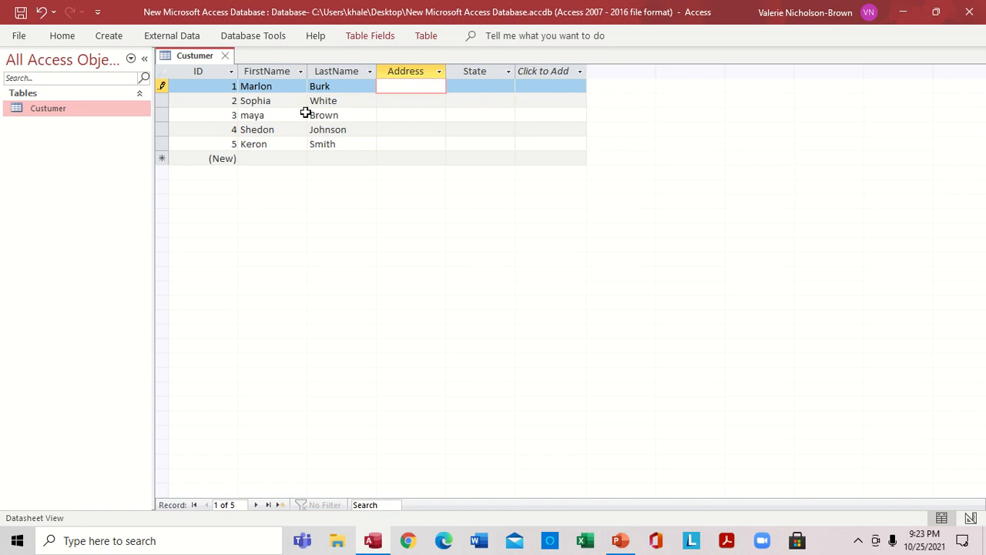
{"action": "type", "text": "2 Pint str"}
{"action": "key", "text": "Down"}
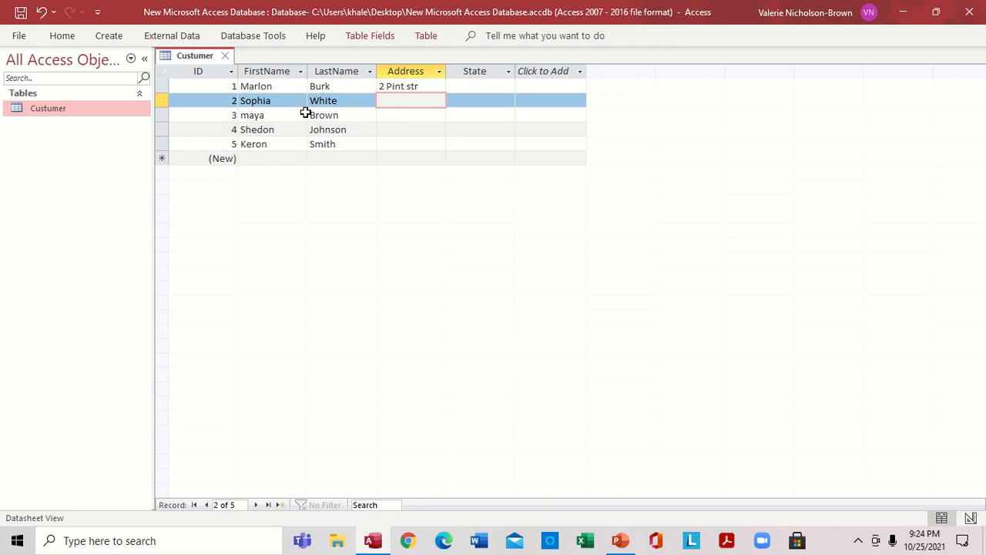
{"action": "type", "text": "5 high st"}
{"action": "key", "text": "Down"}
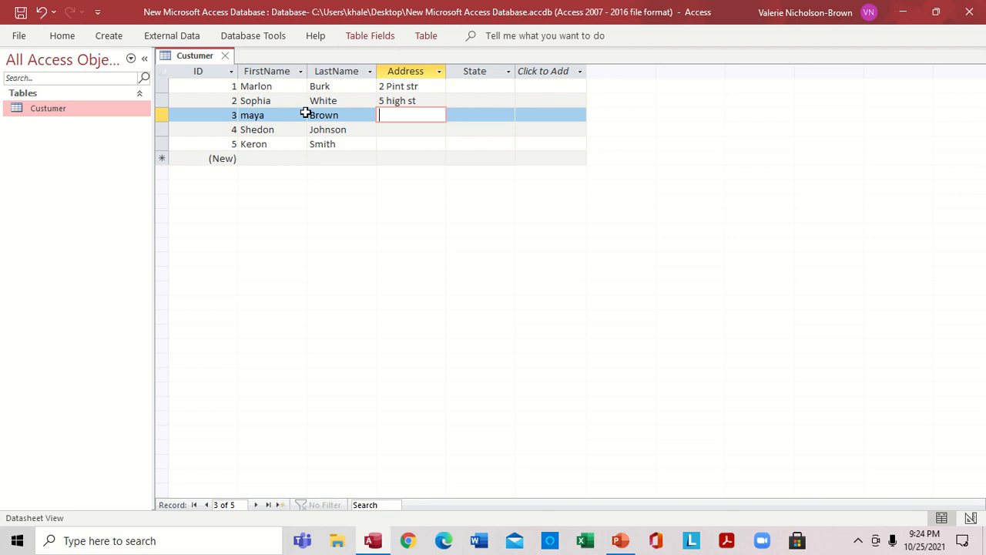
{"action": "type", "text": "waypark rd"}
{"action": "key", "text": "Down"}
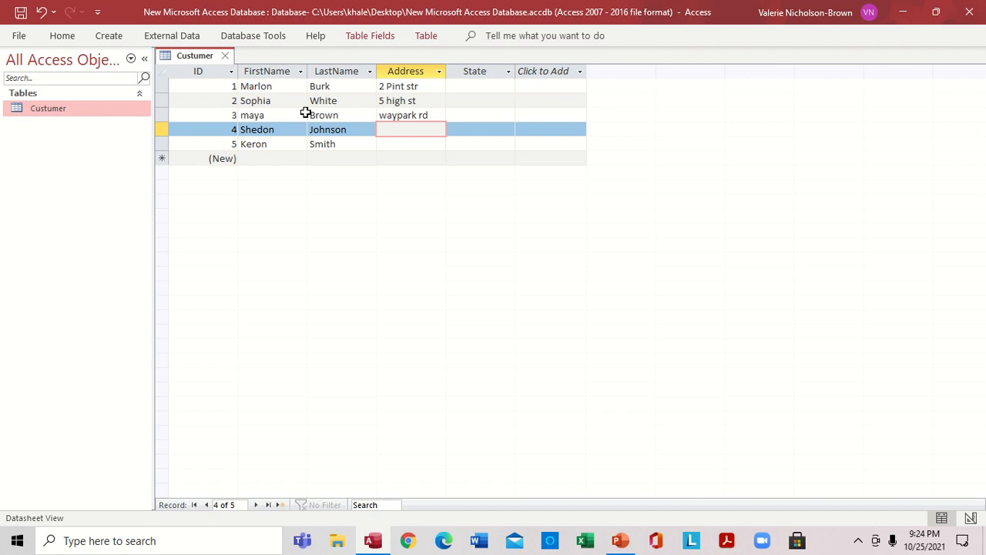
{"action": "type", "text": "88  Walk rd"}
{"action": "key", "text": "Down"}
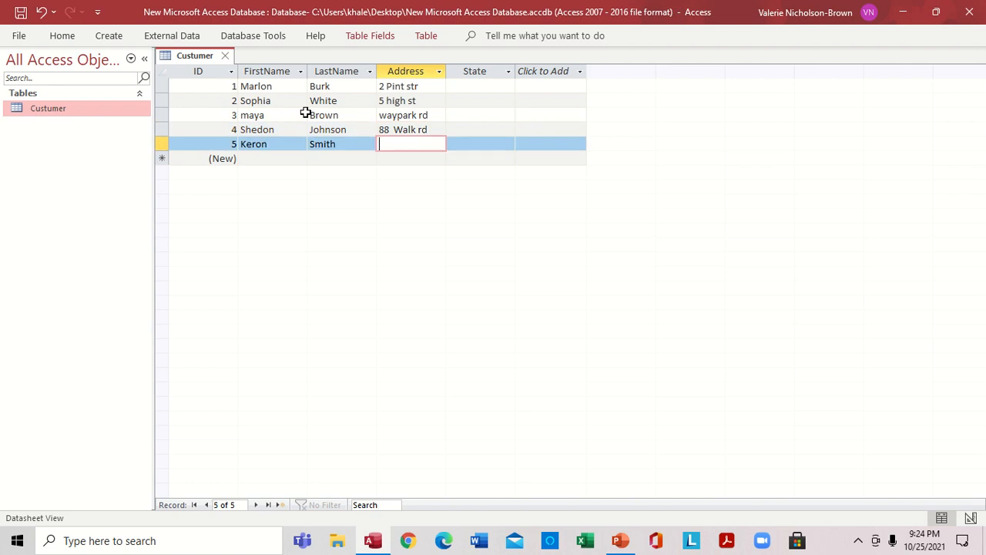
{"action": "type", "text": "7 wint rd"}
Step: Fill the State column from record 5 up to record 1 with N Y, NY, N J, BASTON and N Y
{"action": "key", "text": "Tab"}
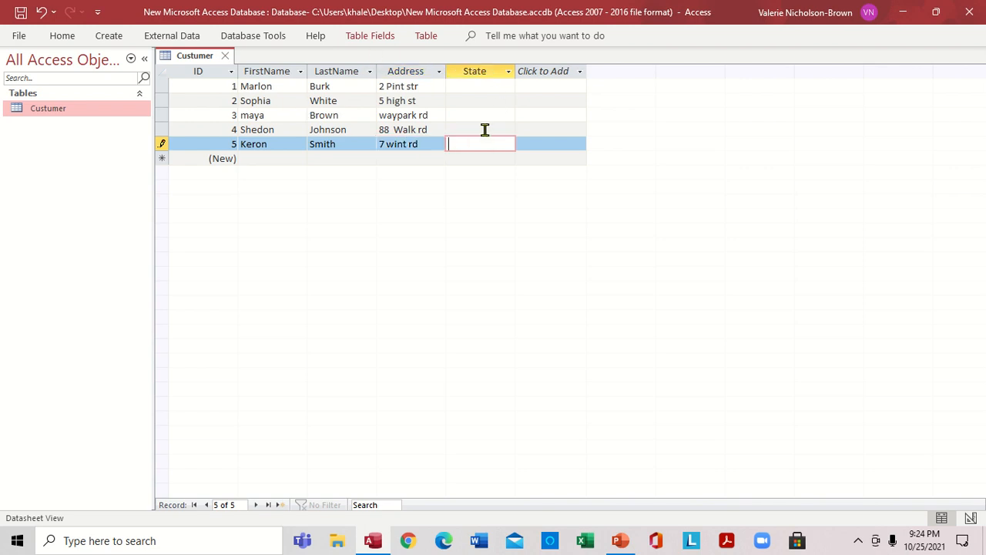
{"action": "key", "text": "Caps_Lock"}
{"action": "type", "text": "N Y"}
{"action": "left_click", "coordinate": [485, 130]}
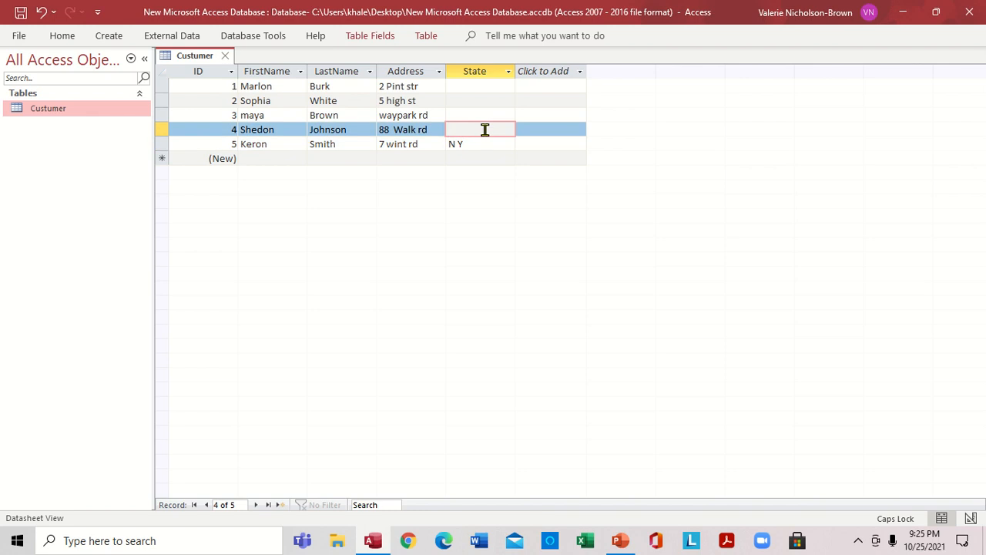
{"action": "type", "text": "NY"}
{"action": "key", "text": "Up"}
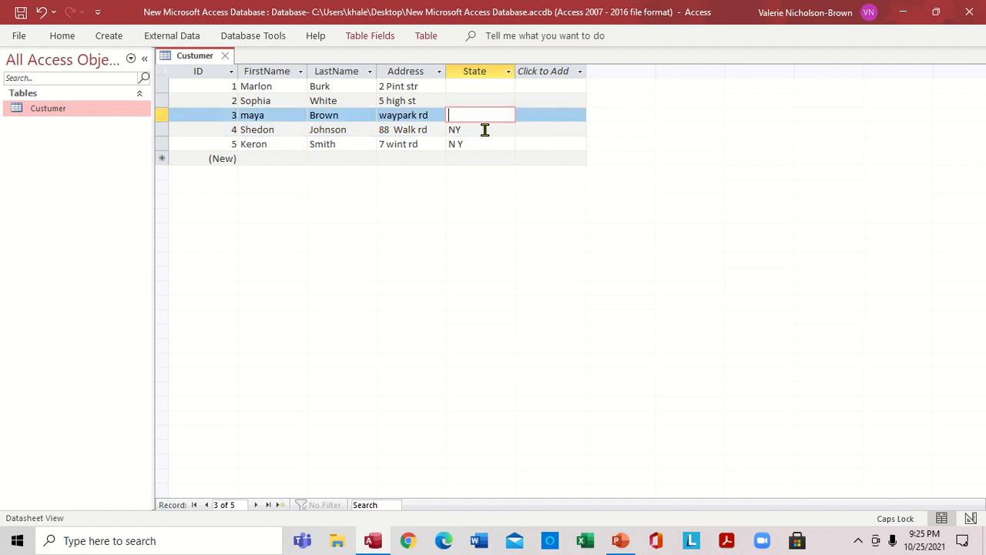
{"action": "type", "text": "N J"}
{"action": "key", "text": "Up"}
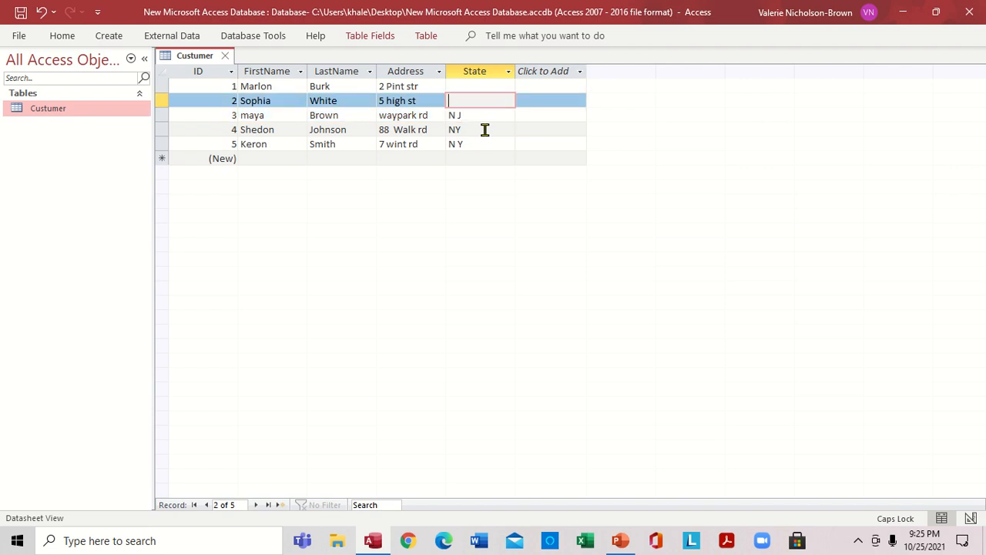
{"action": "type", "text": "BASTON"}
{"action": "key", "text": "Up"}
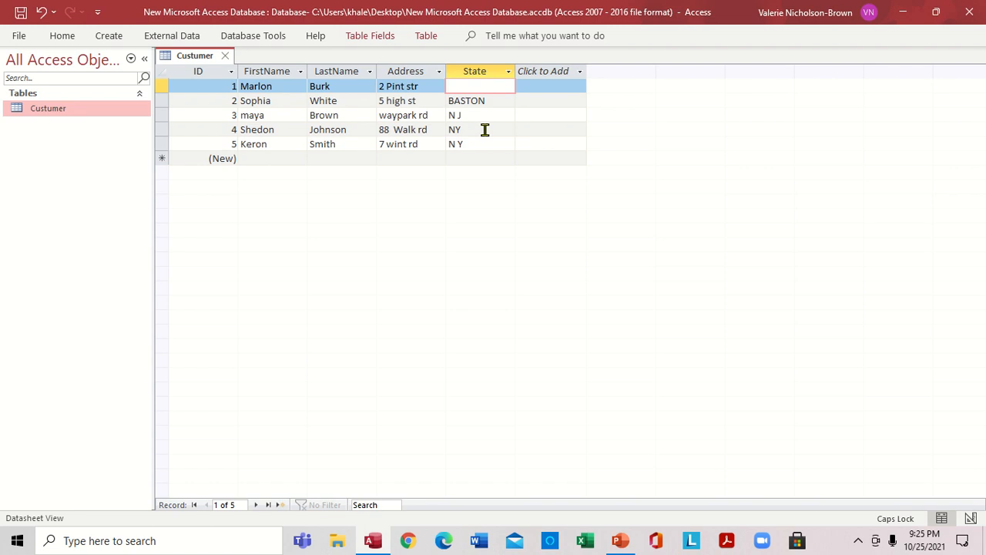
{"action": "type", "text": "N Y"}
Step: Save and close the Custumer table, and reopen it briefly to check the stored records
{"action": "left_click", "coordinate": [22, 9]}
{"action": "left_click", "coordinate": [226, 57]}
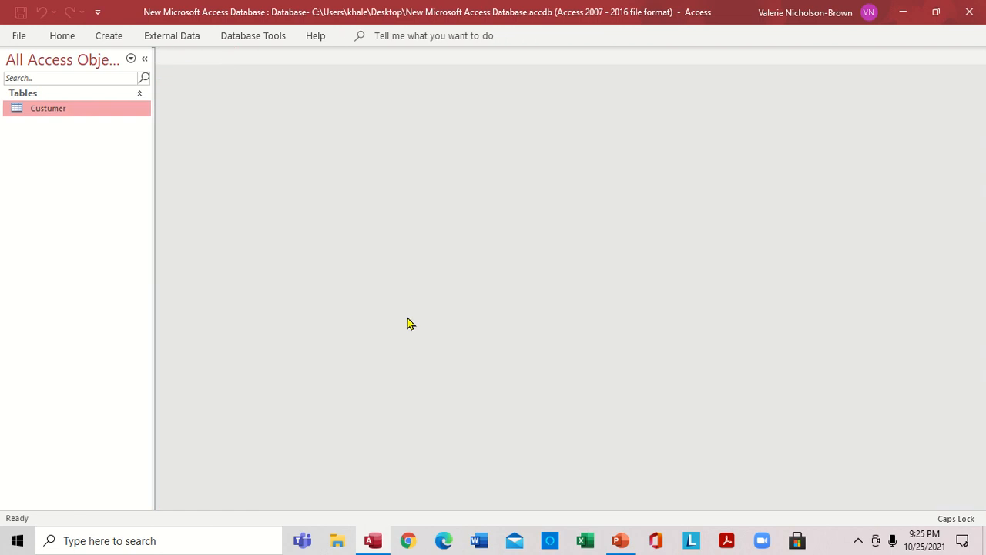
{"action": "double_click", "coordinate": [68, 106]}
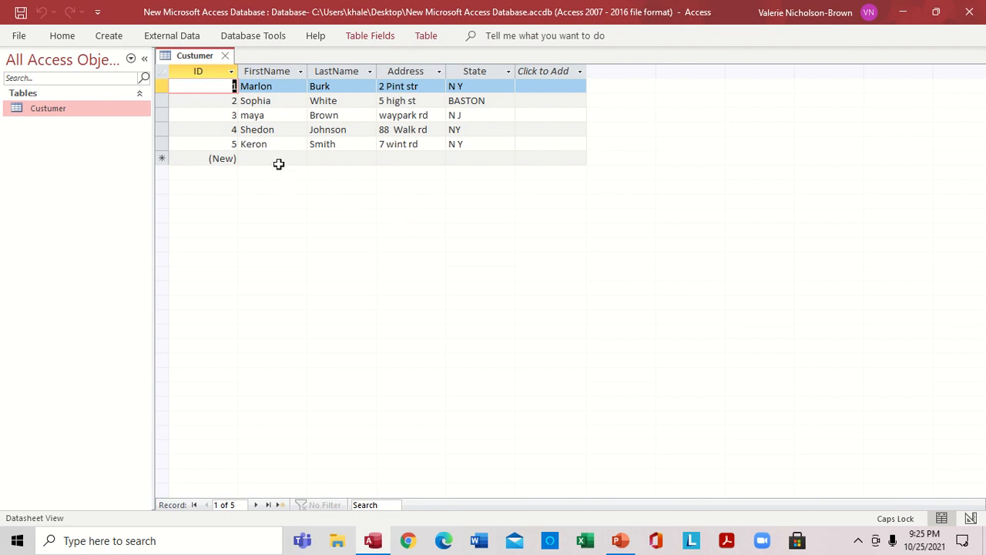
{"action": "left_click", "coordinate": [226, 61]}
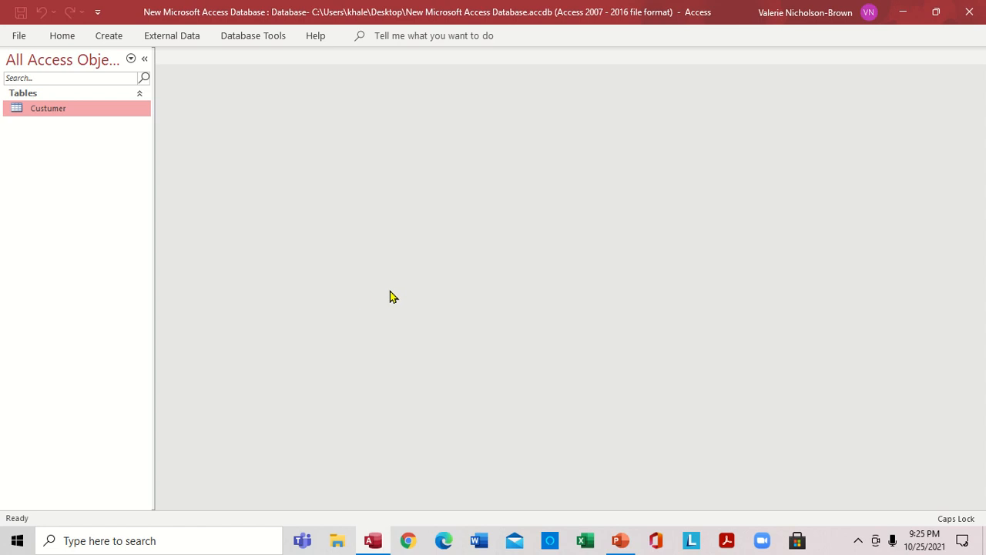
Step: Create a new query in Design view and add the Custumer table as its source
{"action": "left_click", "coordinate": [110, 39]}
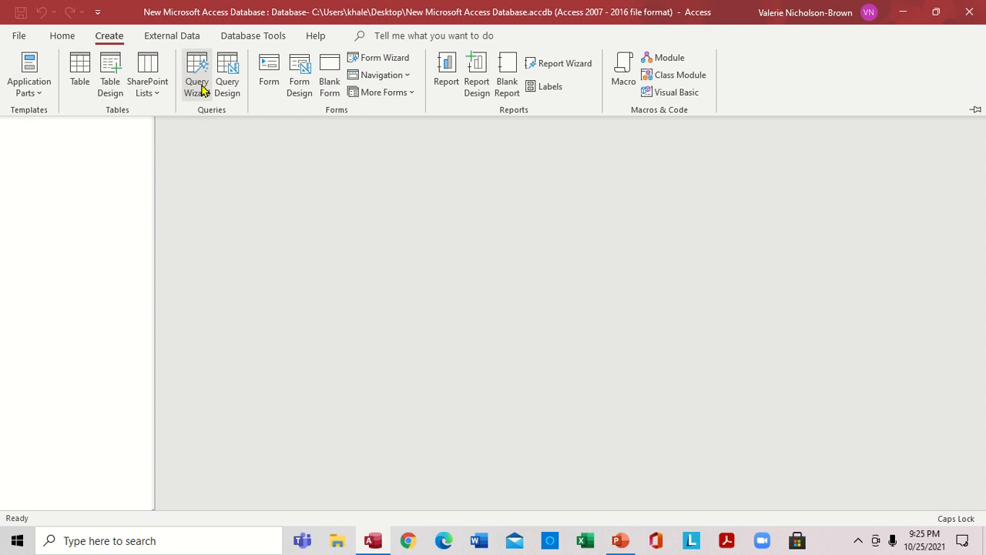
{"action": "left_click", "coordinate": [228, 83]}
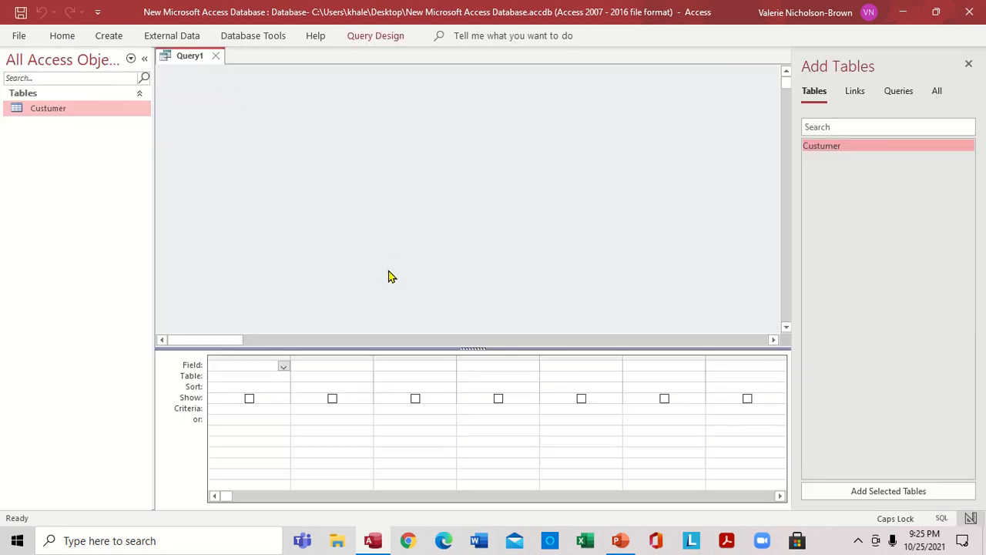
{"action": "left_click", "coordinate": [266, 364]}
{"action": "double_click", "coordinate": [829, 148]}
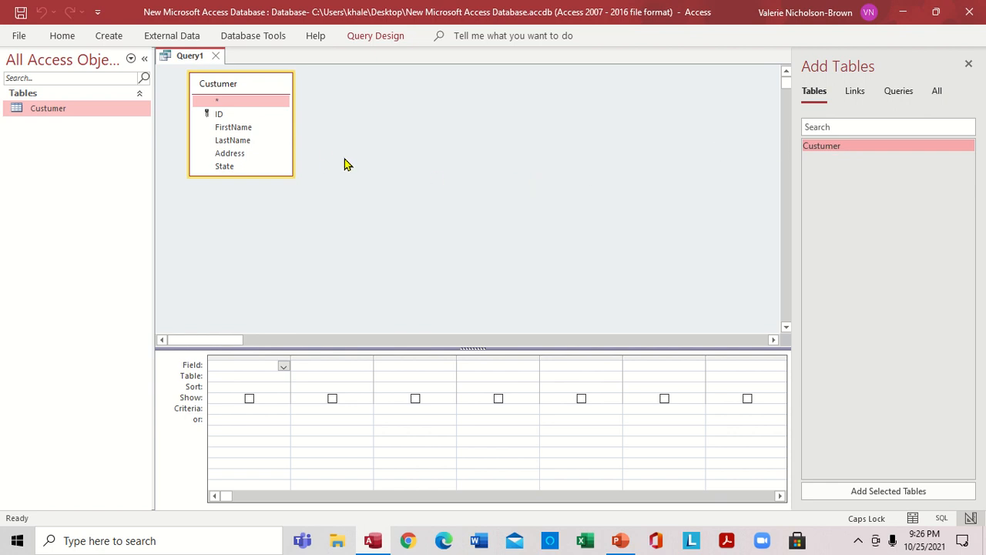
{"action": "left_click", "coordinate": [969, 64]}
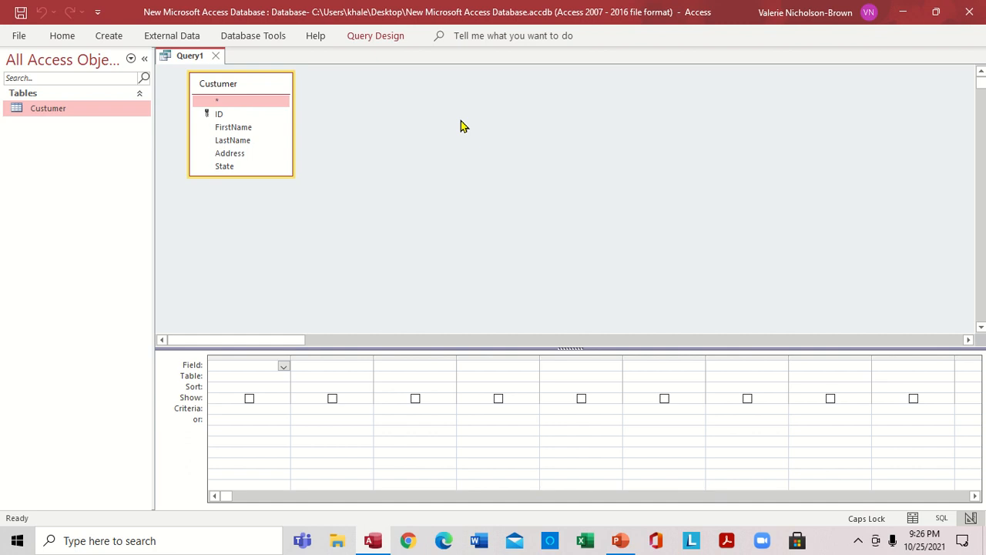
Step: Add the ID, FirstName, LastName, Address and State fields of the Custumer table to the query grid
{"action": "double_click", "coordinate": [219, 114]}
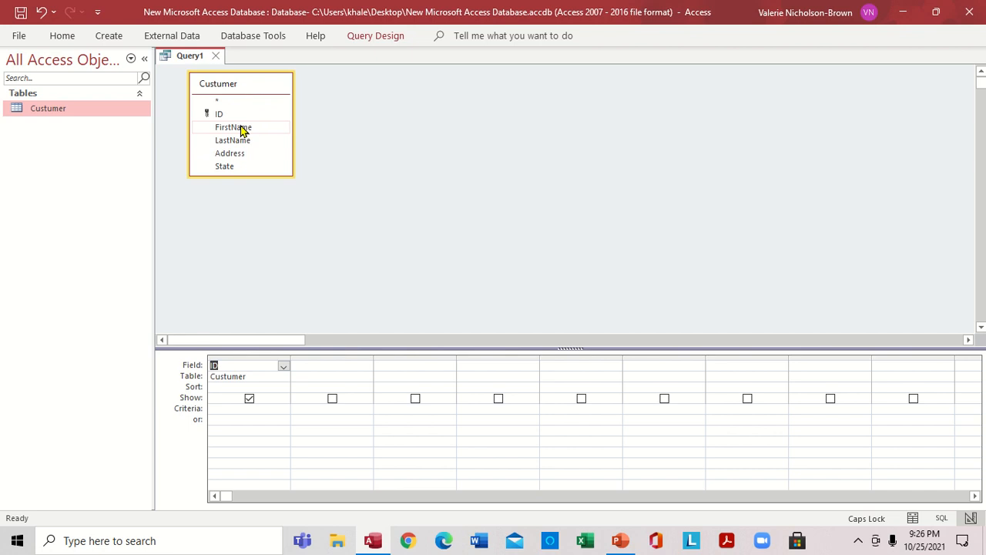
{"action": "left_click_drag", "start_coordinate": [241, 129], "coordinate": [323, 370]}
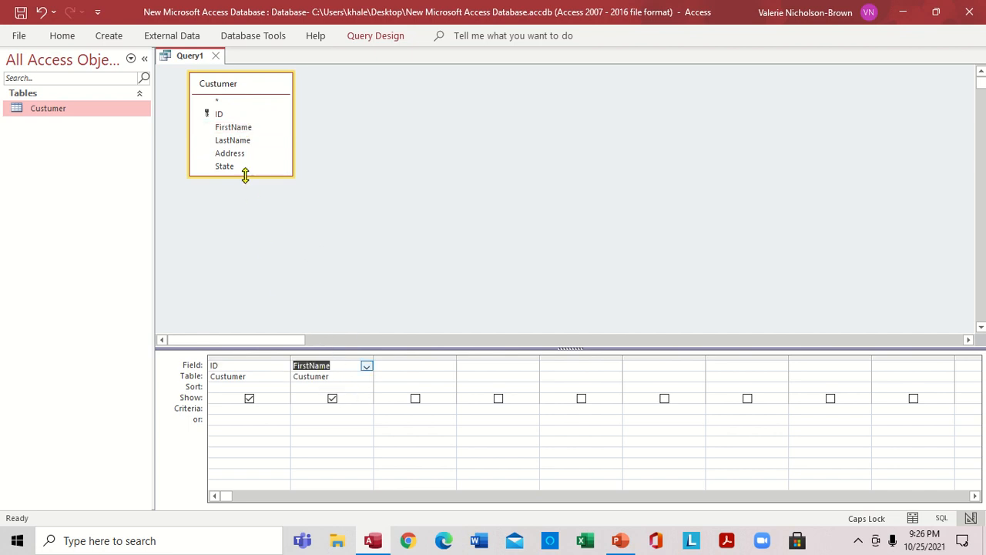
{"action": "double_click", "coordinate": [234, 141]}
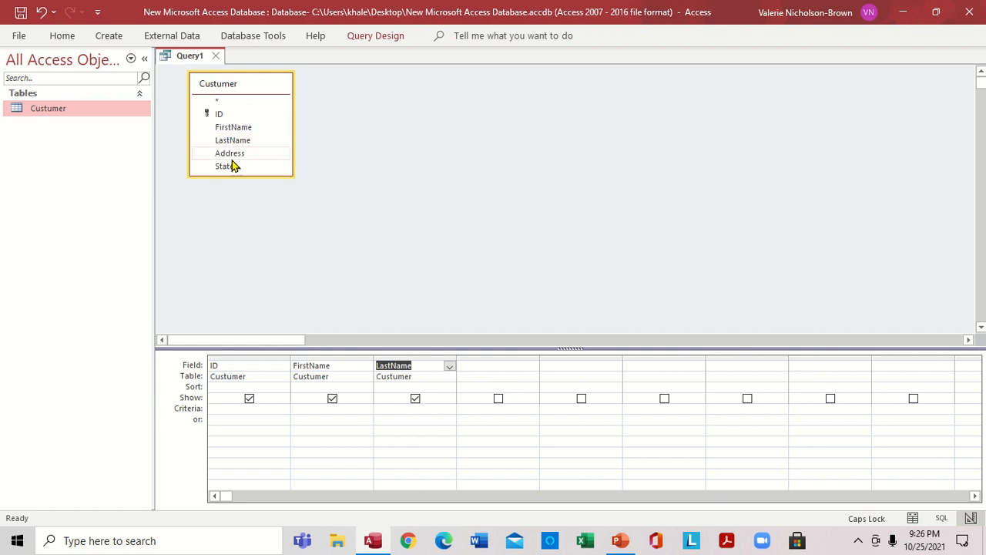
{"action": "double_click", "coordinate": [231, 154]}
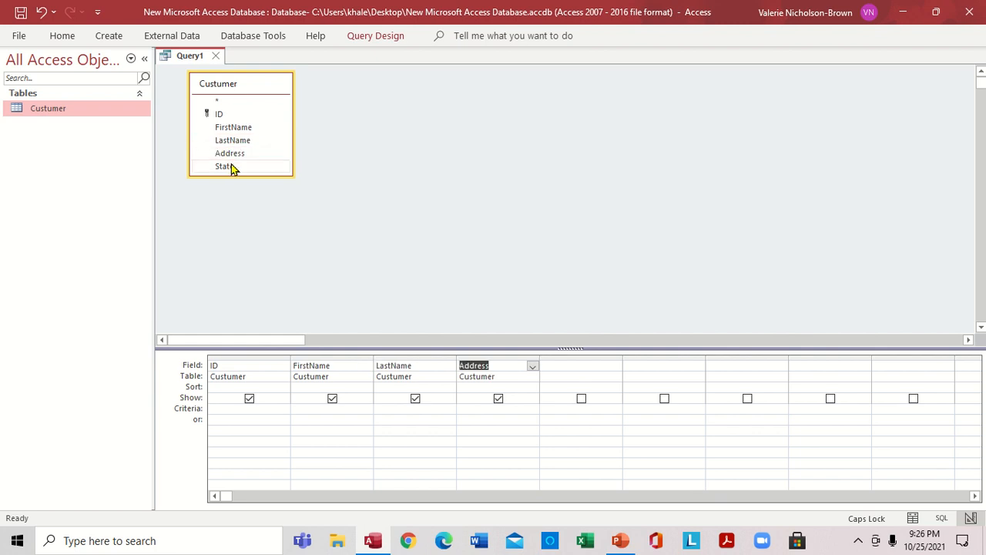
{"action": "double_click", "coordinate": [232, 168]}
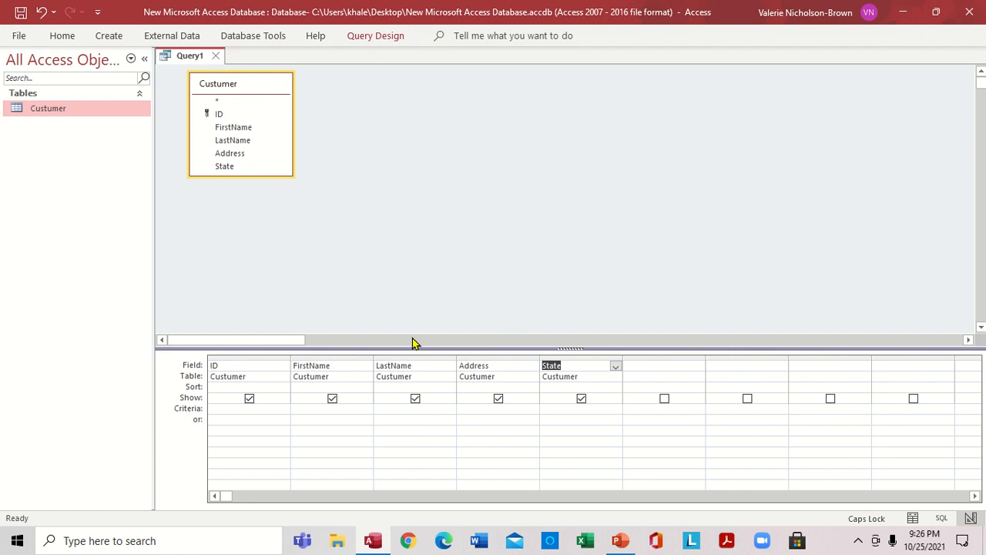
Step: Run the query to view all customer records, and close it without saving
{"action": "left_click", "coordinate": [373, 37]}
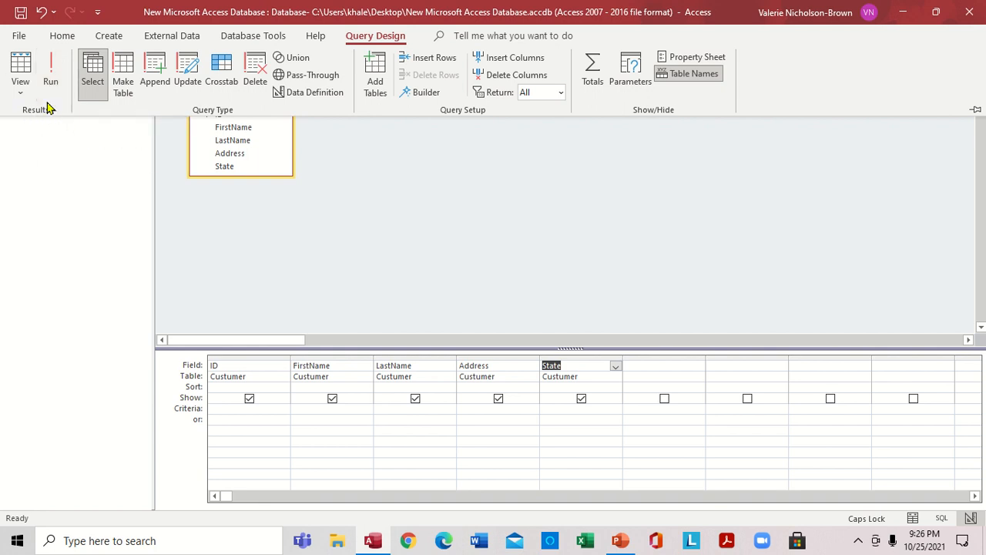
{"action": "left_click", "coordinate": [51, 69]}
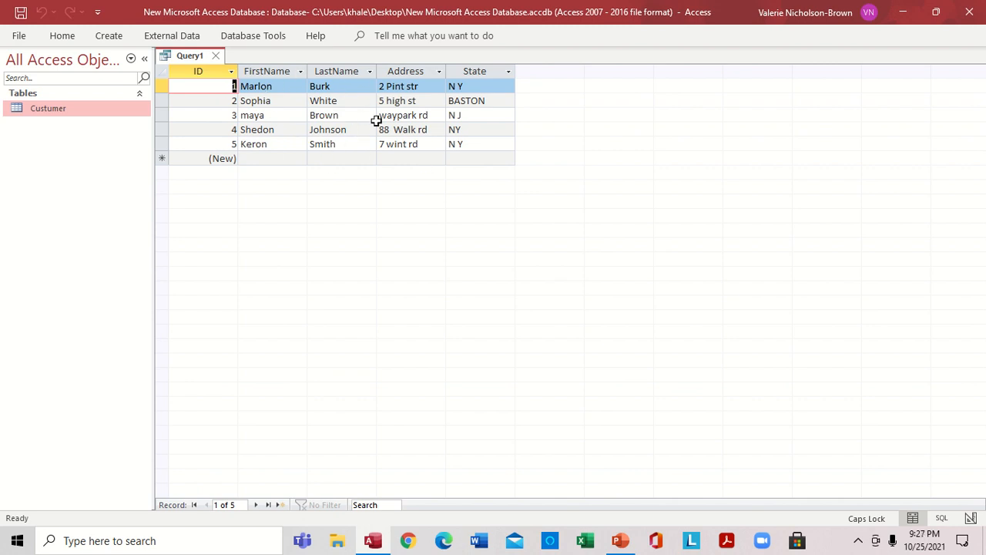
{"action": "left_click", "coordinate": [217, 57]}
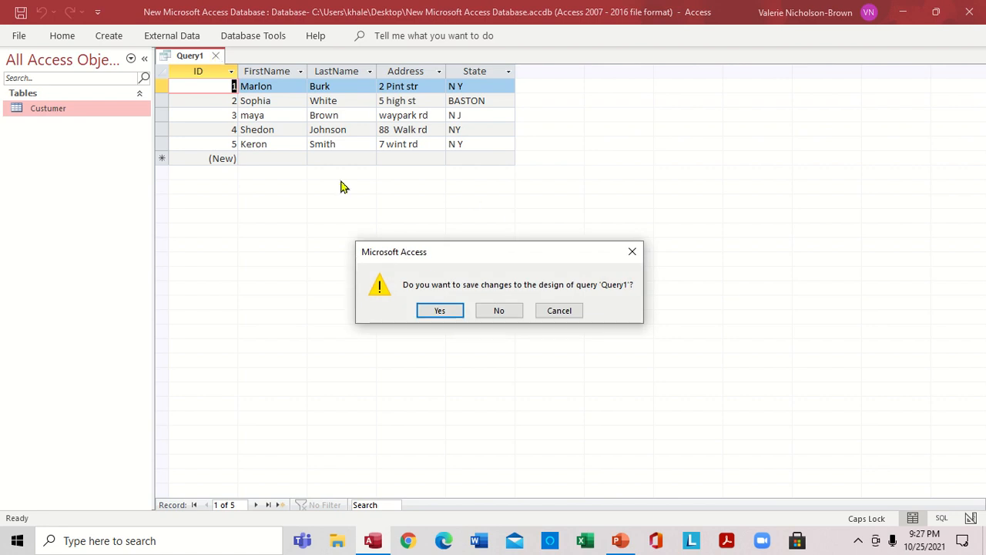
{"action": "left_click", "coordinate": [489, 310]}
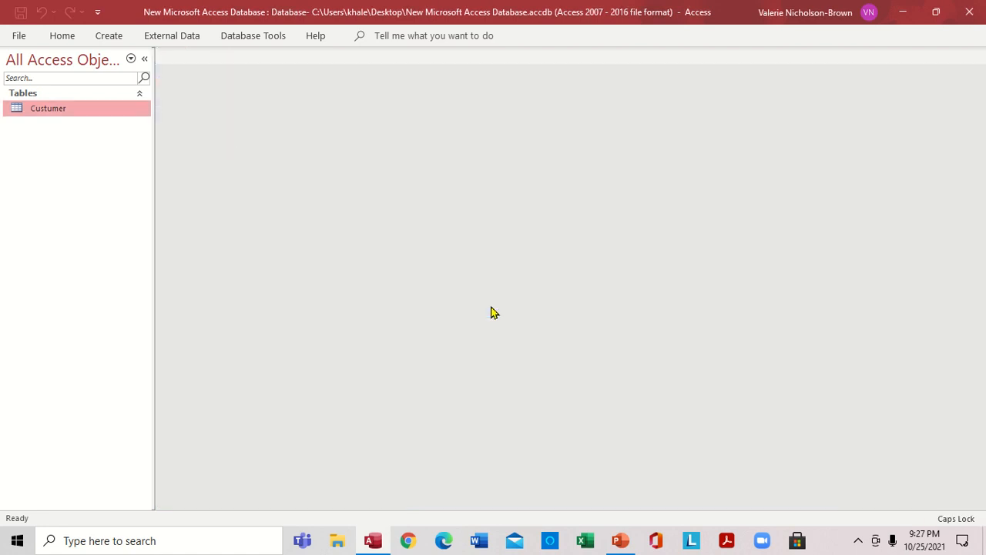
Step: Create a new query in Design view from the Custumer table with the FirstName, Address and State fields
{"action": "left_click", "coordinate": [107, 36]}
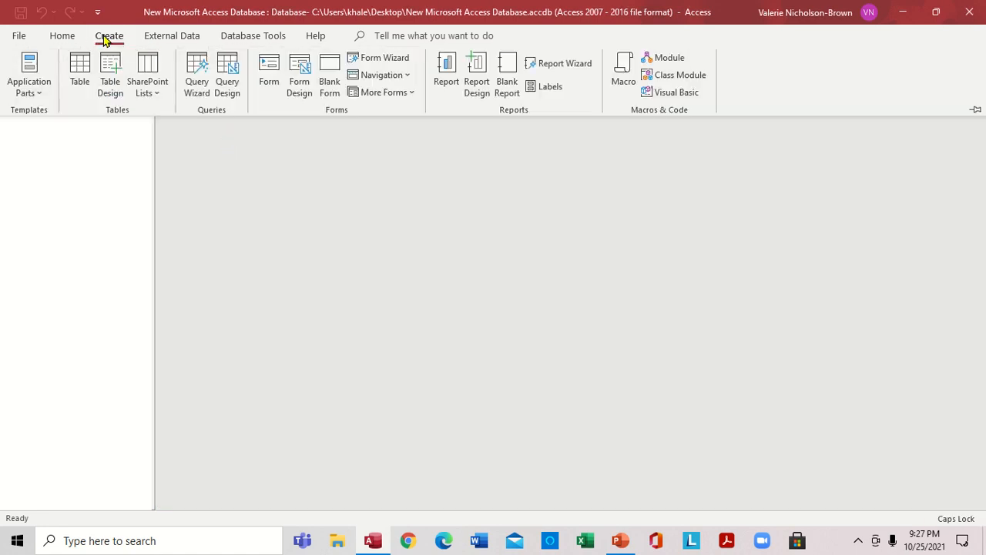
{"action": "left_click", "coordinate": [222, 92]}
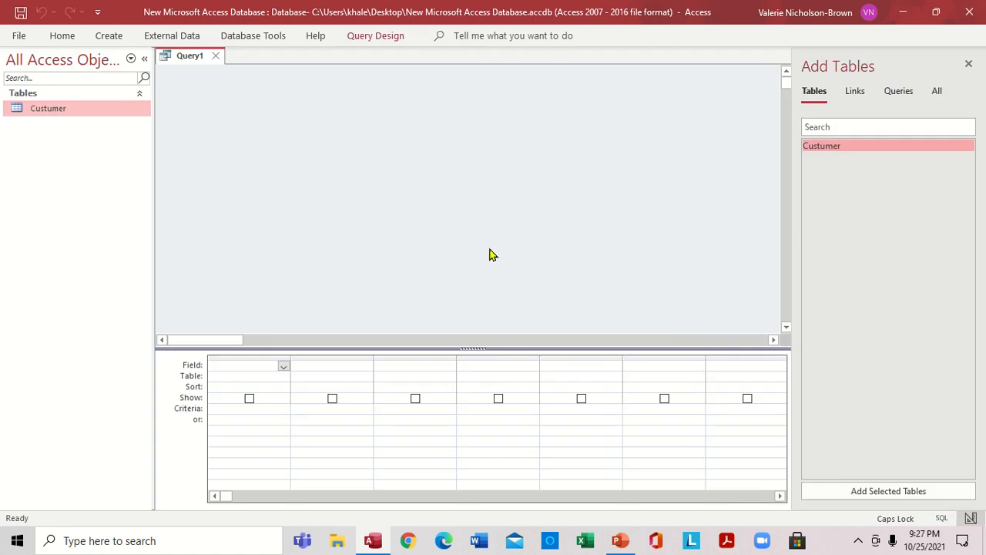
{"action": "double_click", "coordinate": [821, 148]}
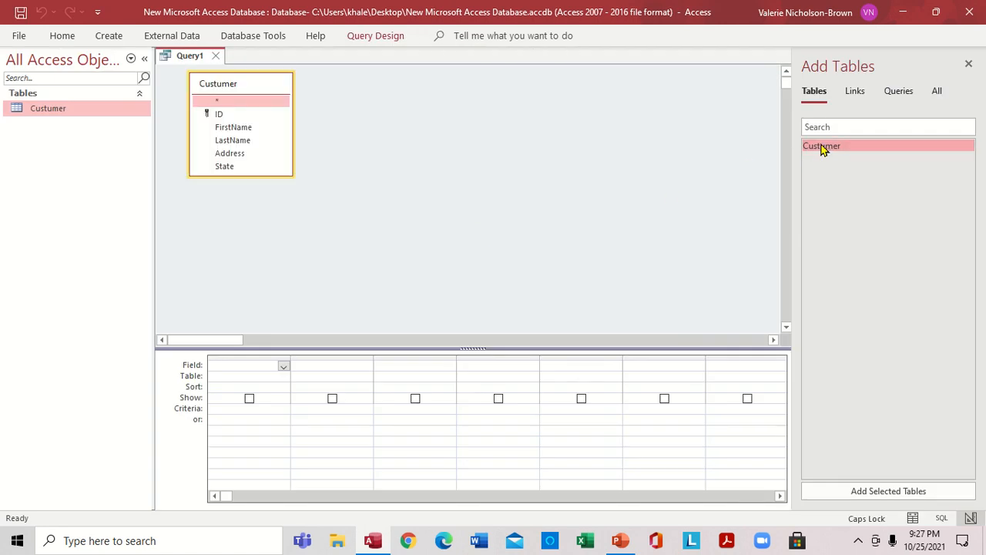
{"action": "left_click", "coordinate": [970, 63]}
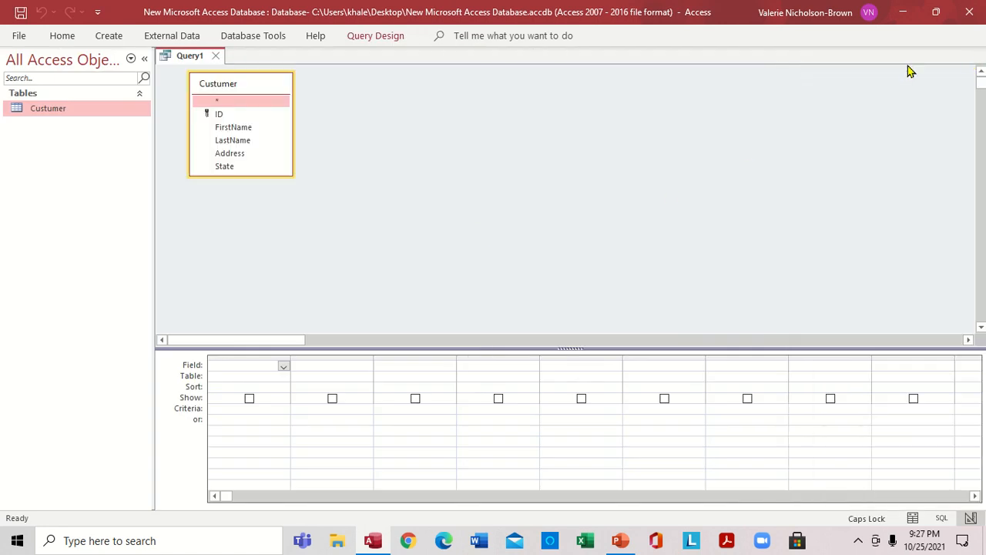
{"action": "double_click", "coordinate": [233, 129]}
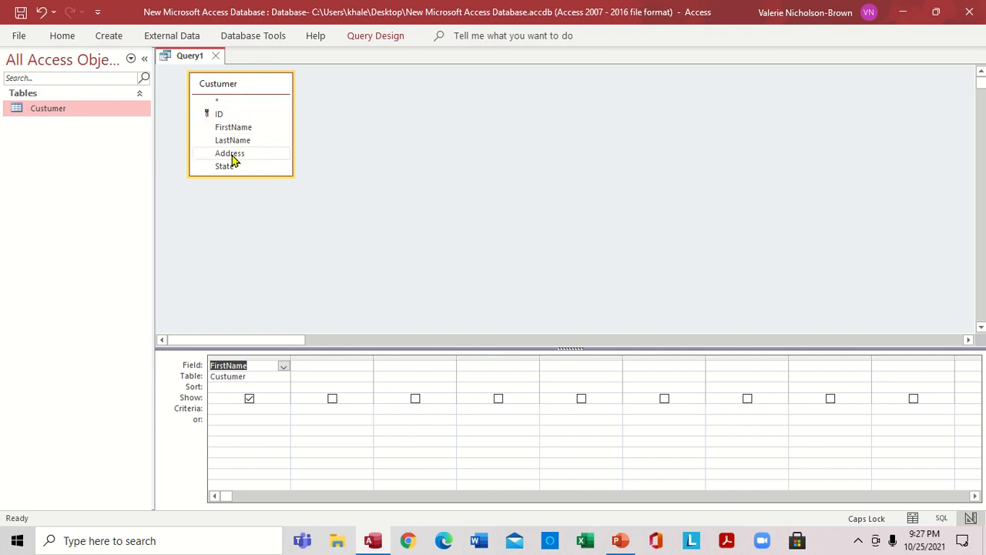
{"action": "double_click", "coordinate": [232, 155]}
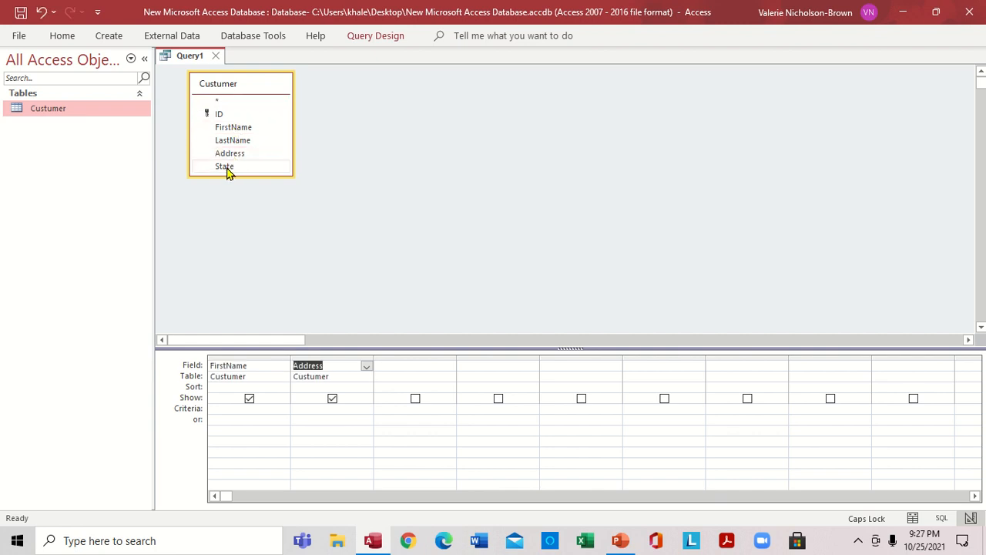
{"action": "double_click", "coordinate": [225, 166]}
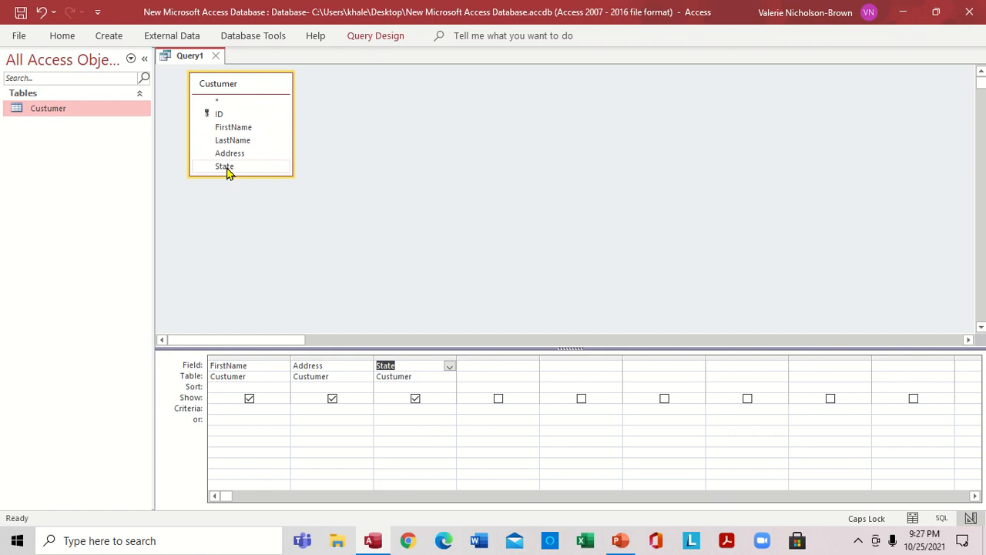
Step: Run the query with a single customer's first name as the FirstName criterion, and close it without saving
{"action": "left_click", "coordinate": [228, 409]}
{"action": "left_click", "coordinate": [370, 37]}
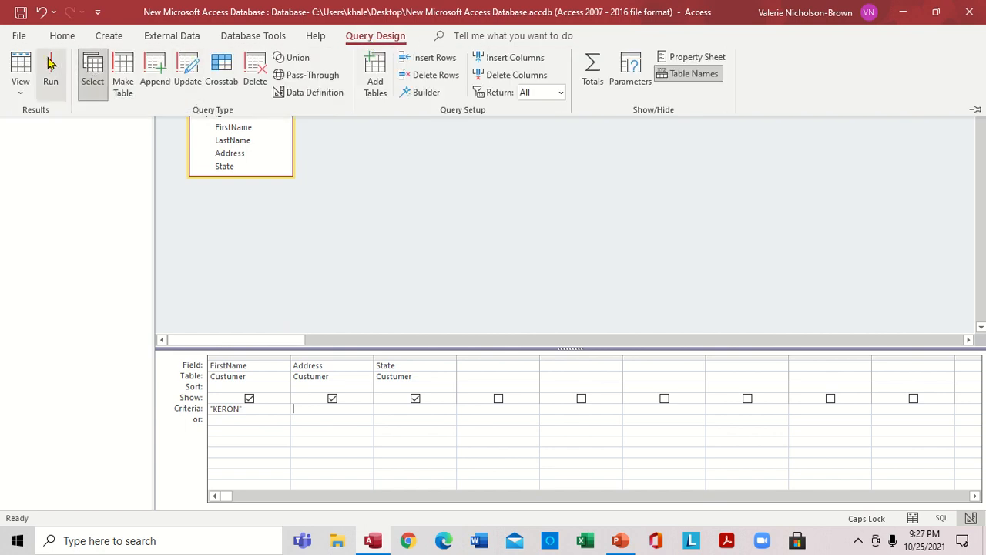
{"action": "left_click", "coordinate": [49, 81]}
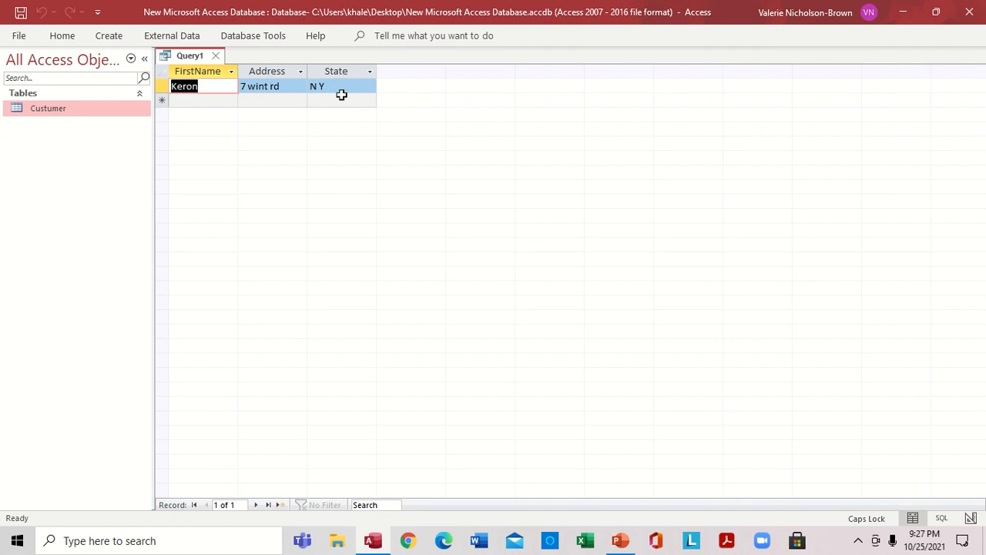
{"action": "left_click", "coordinate": [217, 56]}
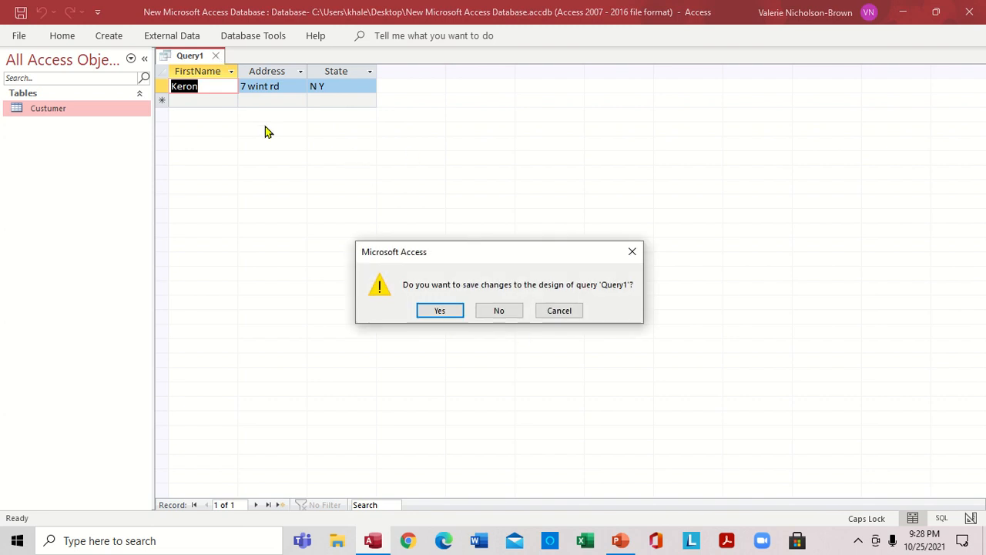
{"action": "left_click", "coordinate": [501, 312]}
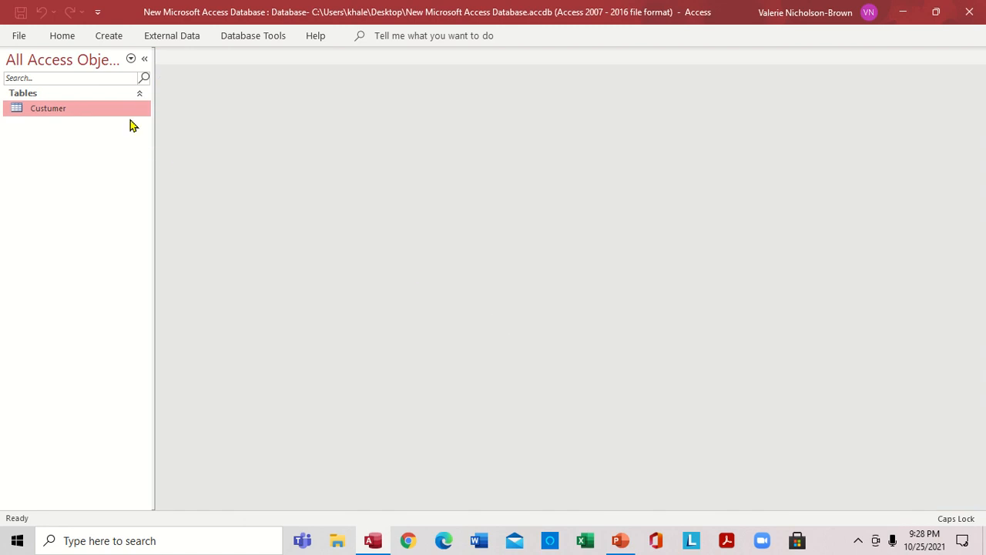
Step: Create another query in Design view from the Custumer table with the LastName and State fields
{"action": "left_click", "coordinate": [109, 37]}
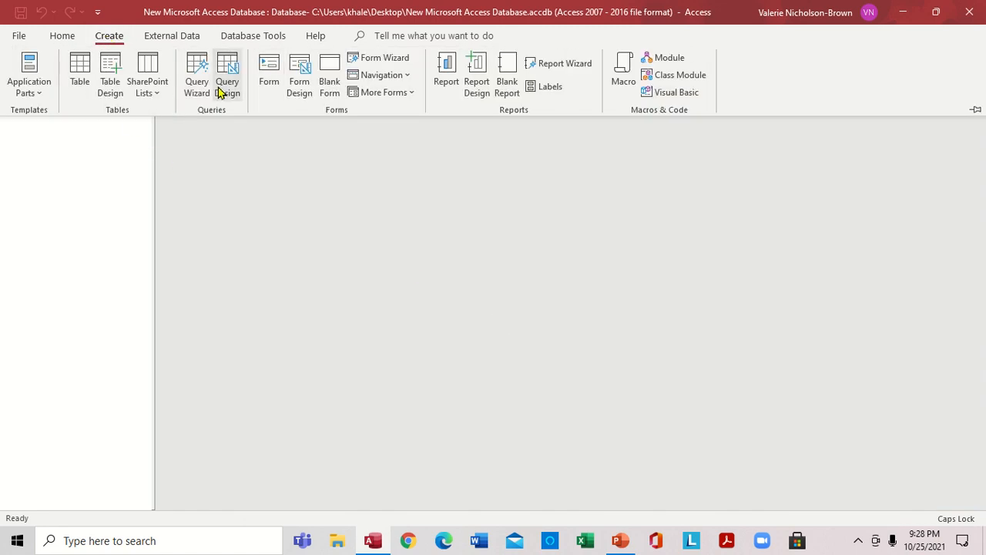
{"action": "left_click", "coordinate": [232, 71]}
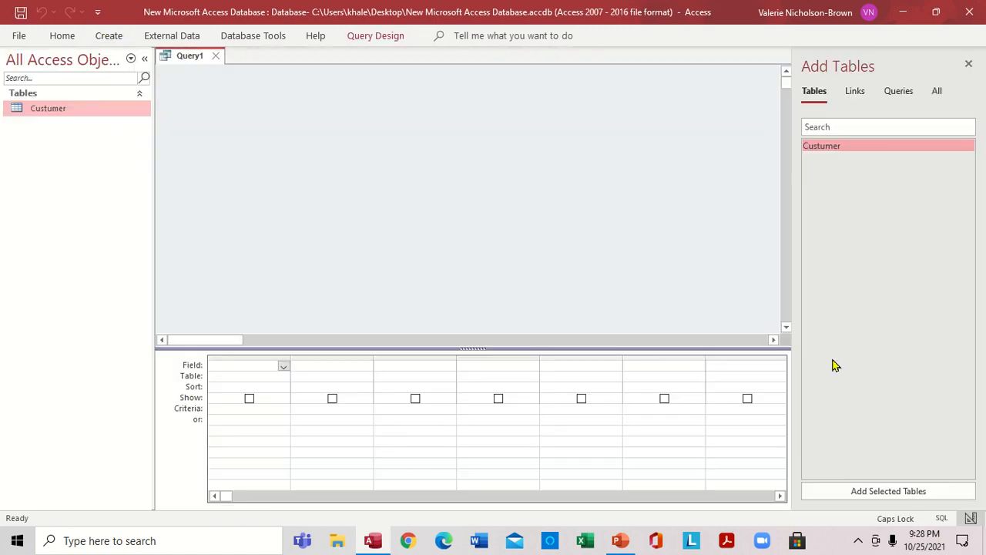
{"action": "double_click", "coordinate": [929, 146]}
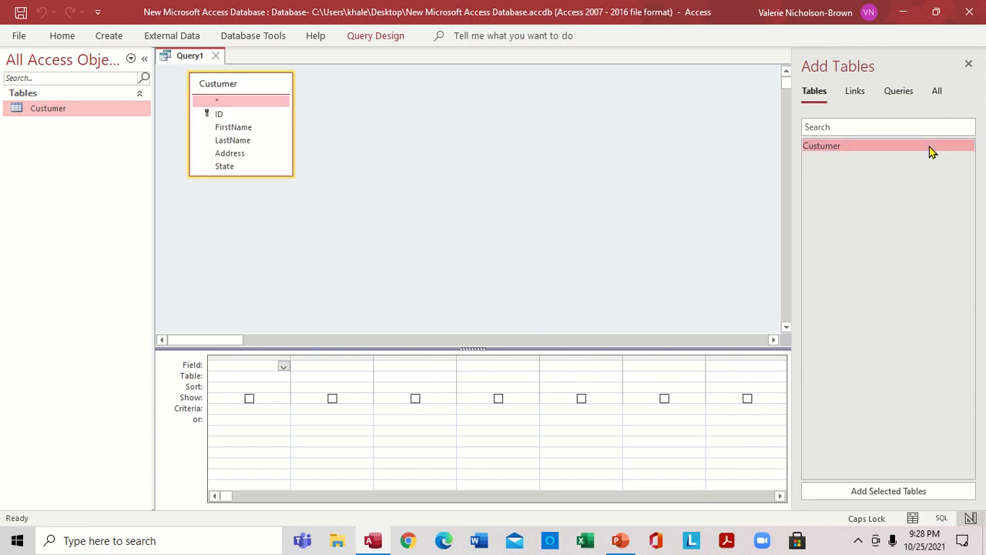
{"action": "left_click", "coordinate": [968, 64]}
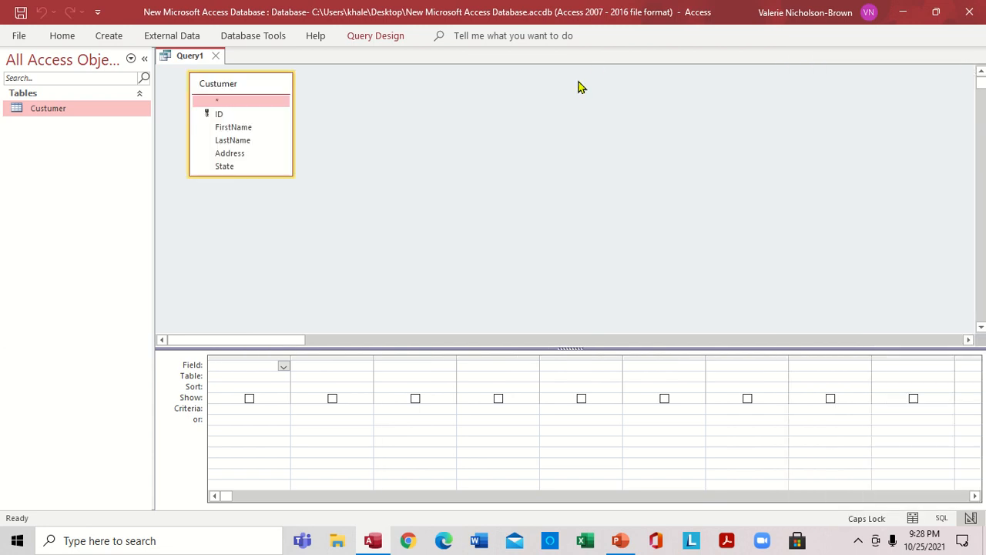
{"action": "double_click", "coordinate": [238, 147]}
{"action": "left_click", "coordinate": [233, 165]}
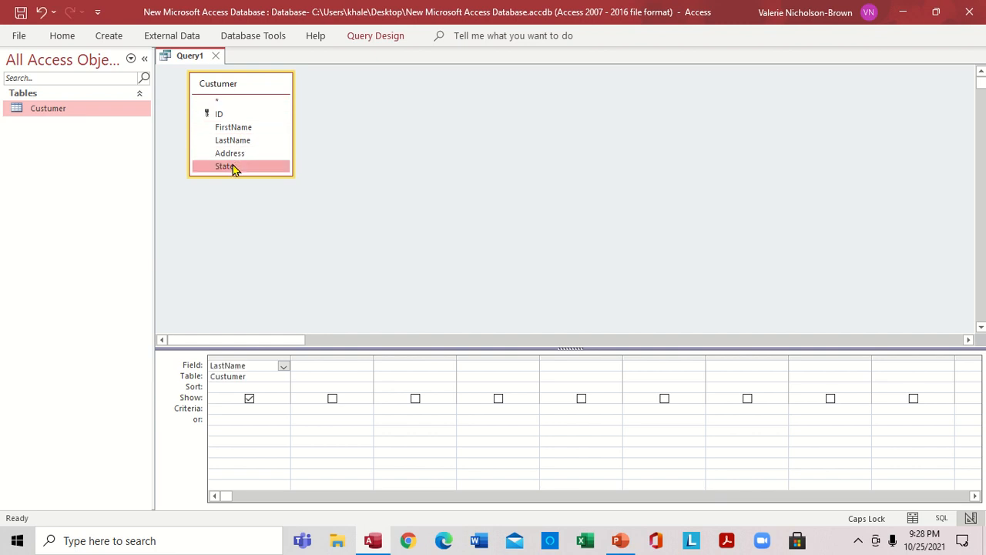
{"action": "double_click", "coordinate": [233, 165]}
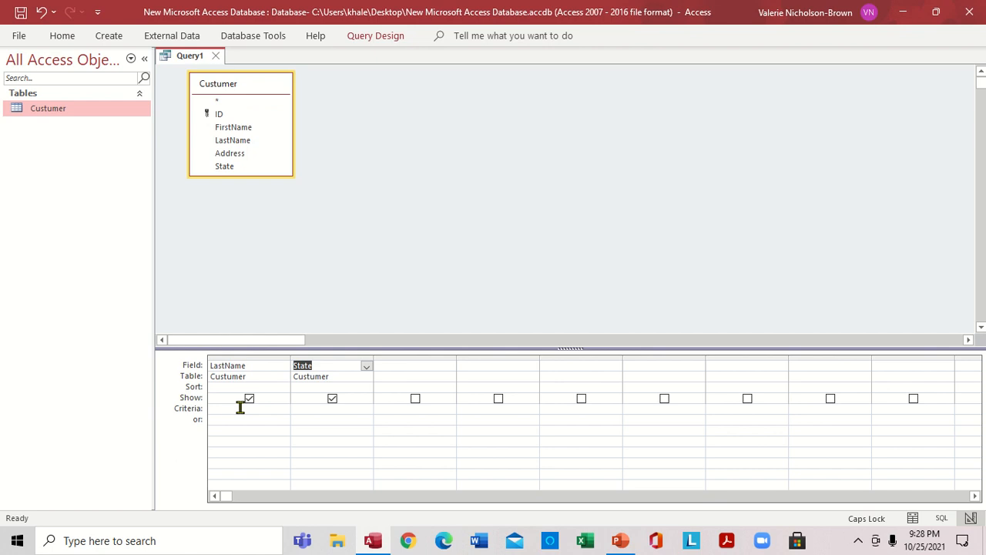
Step: Set the criterion of the State field to N Y, removing the auto-completed Year function text
{"action": "left_click", "coordinate": [311, 408]}
{"action": "type", "text": "N "}
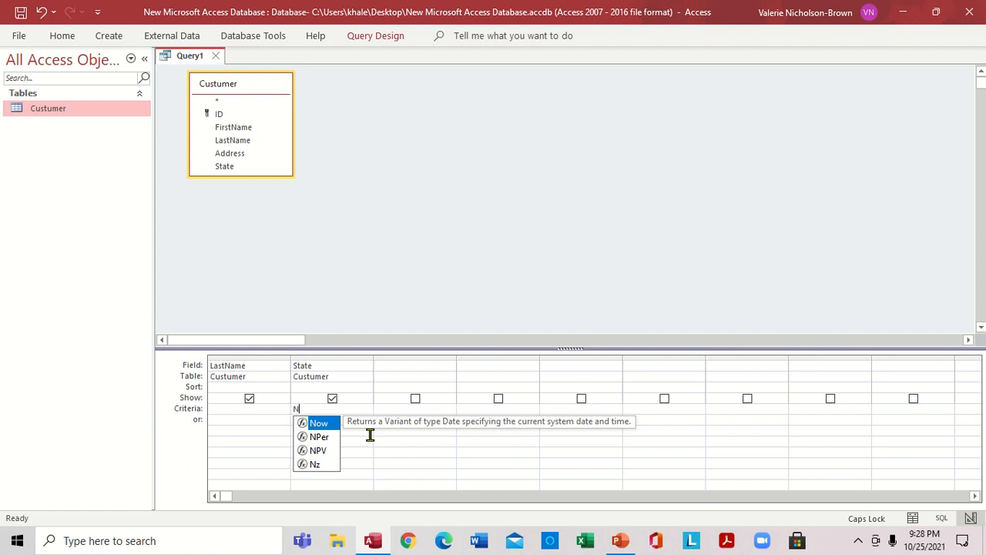
{"action": "type", "text": "Y"}
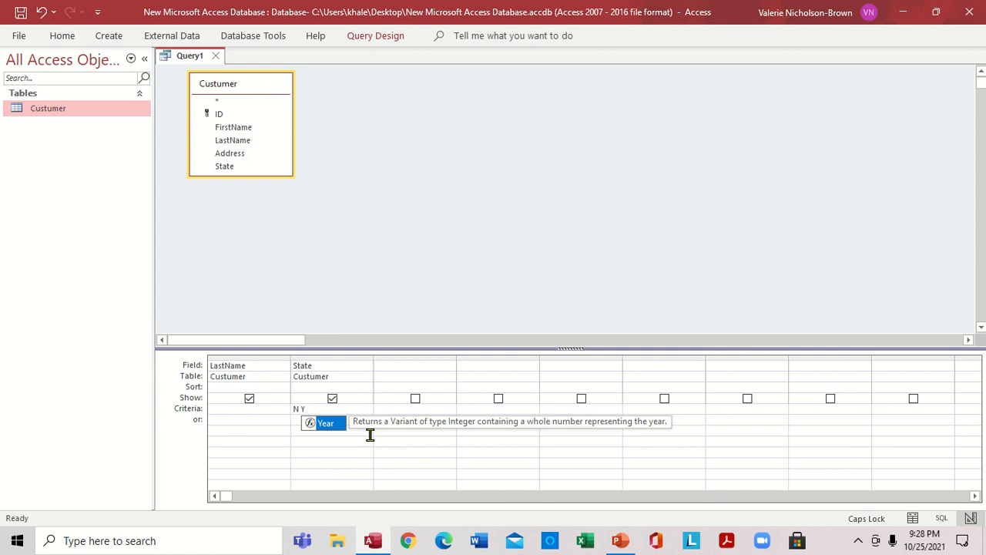
{"action": "key", "text": "Tab"}
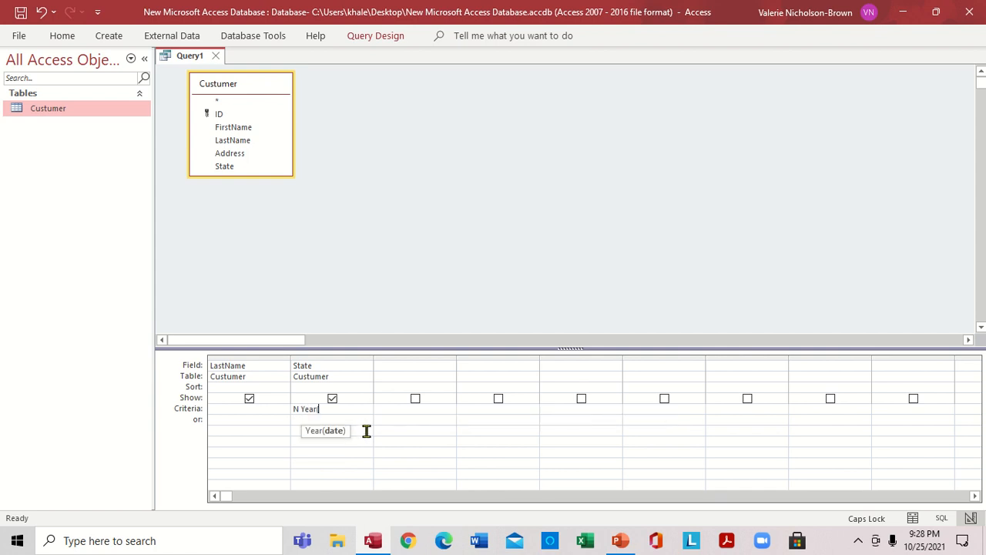
{"action": "key", "text": "BackSpace"}
{"action": "key", "text": "BackSpace"}
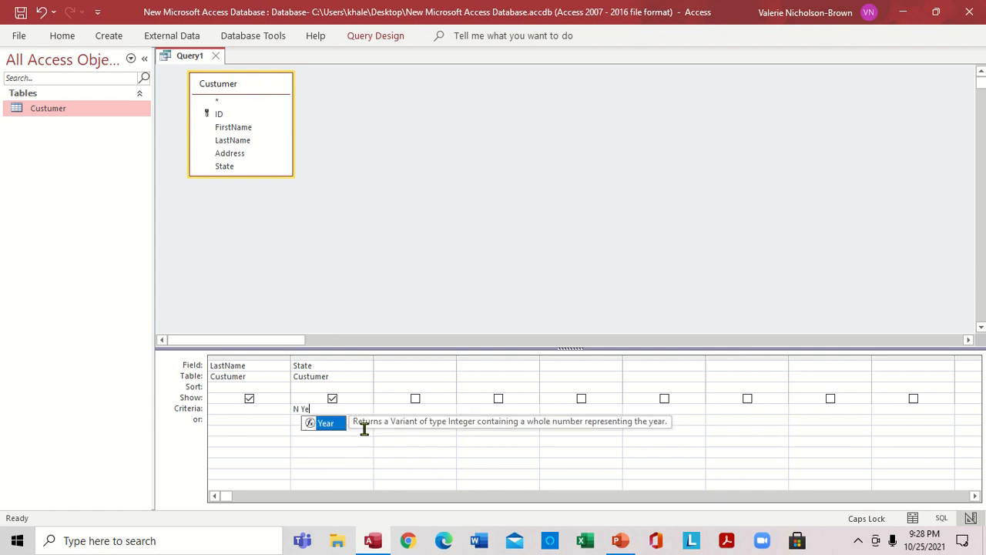
{"action": "key", "text": "BackSpace"}
Step: Run the State-filtered query to view the matching customers' last names, and close it without saving
{"action": "left_click", "coordinate": [369, 37]}
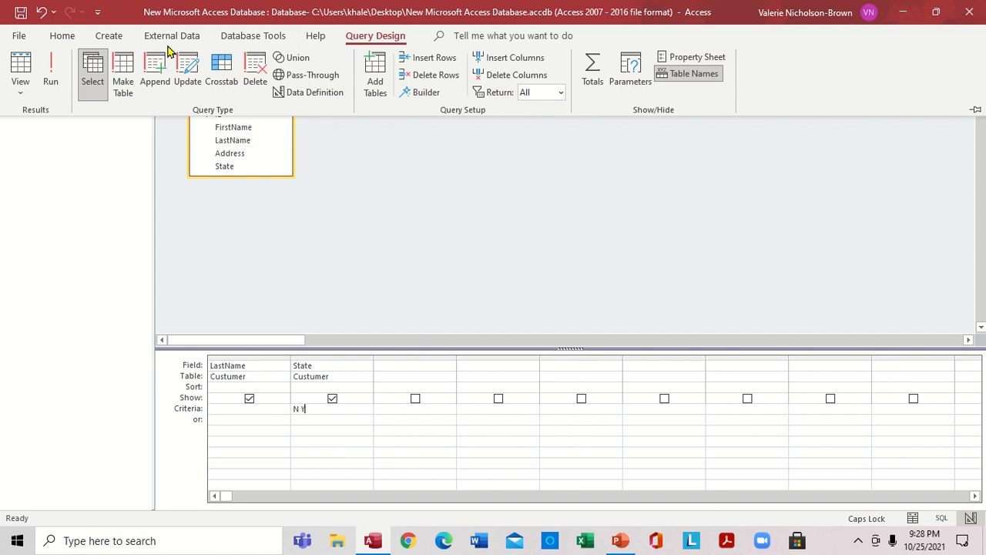
{"action": "left_click", "coordinate": [55, 69]}
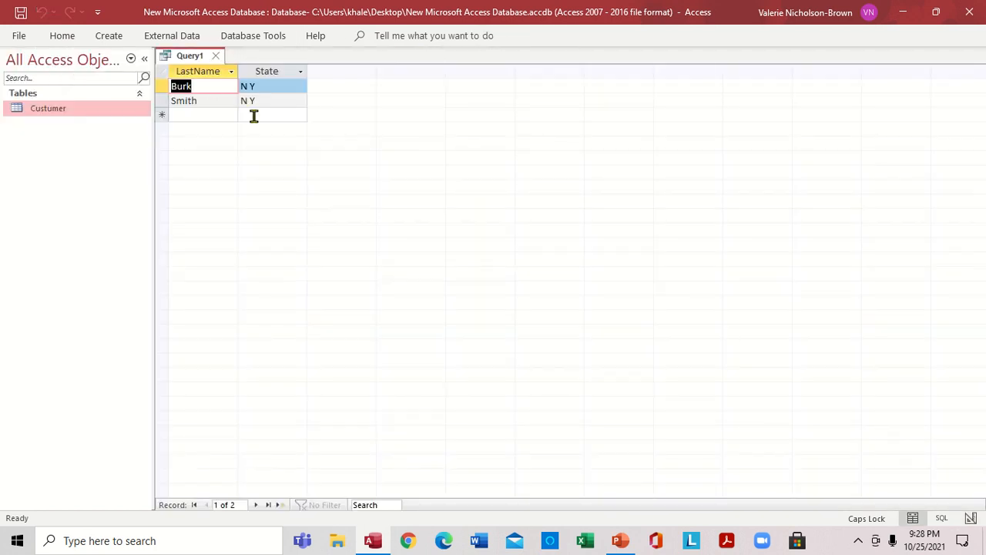
{"action": "left_click", "coordinate": [216, 55]}
{"action": "left_click", "coordinate": [499, 311]}
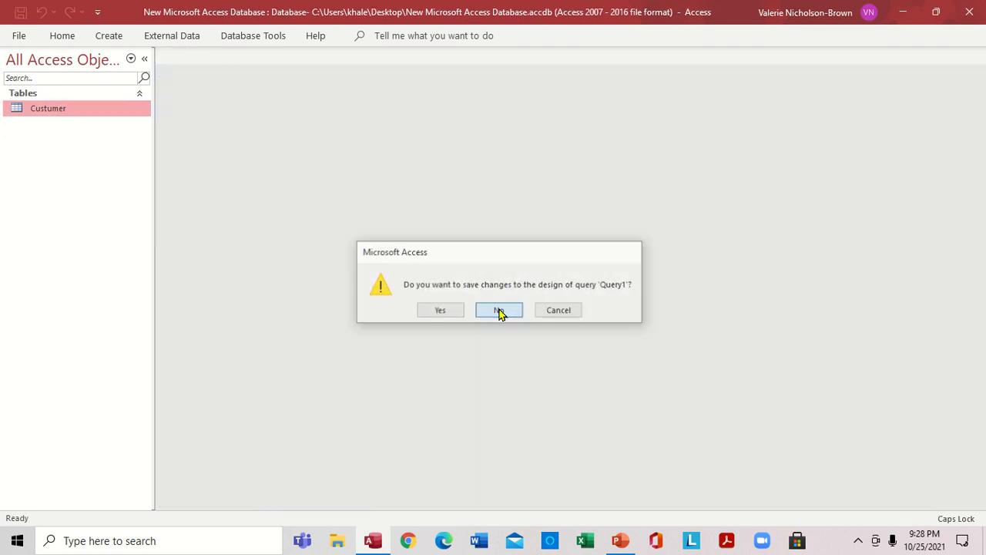
{"action": "left_click", "coordinate": [109, 36]}
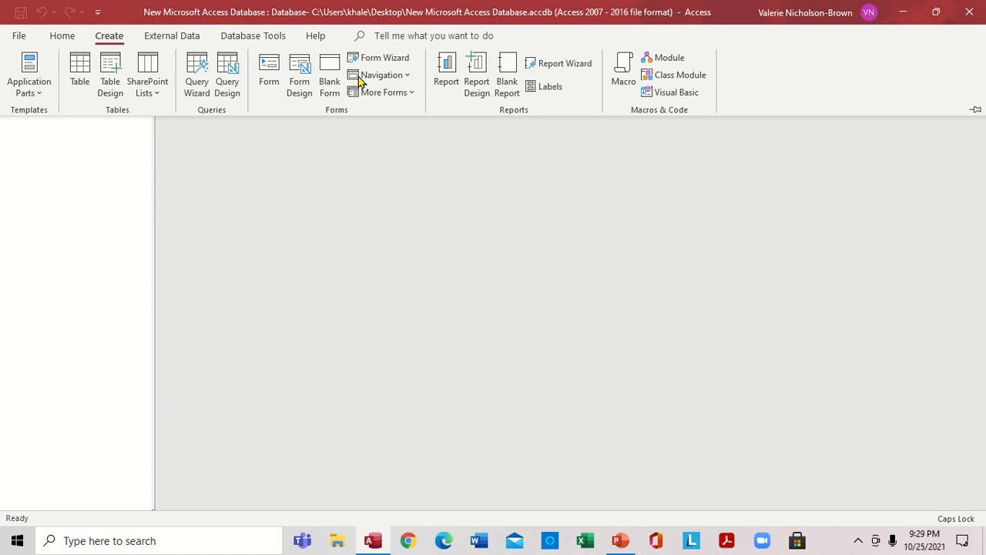
{"action": "left_click", "coordinate": [409, 75]}
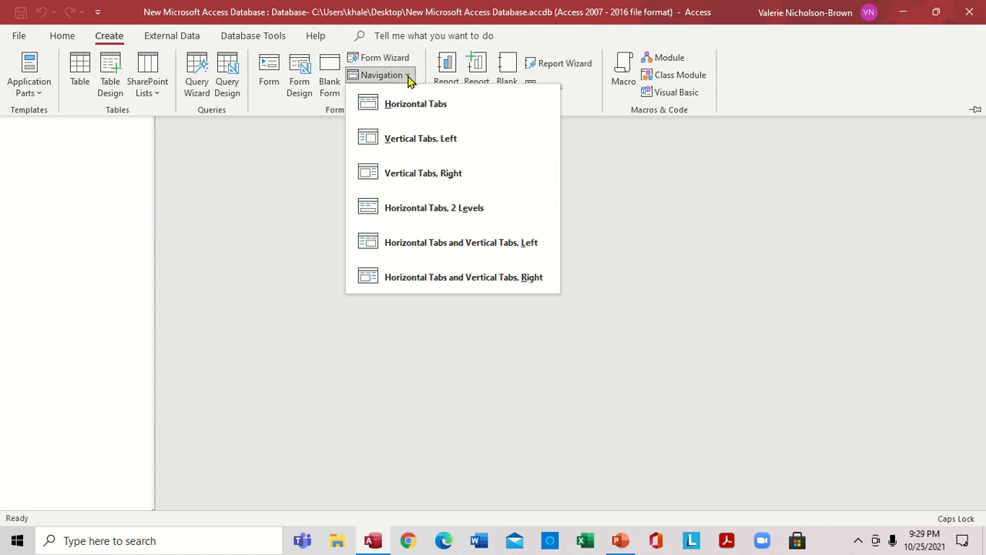
{"action": "left_click", "coordinate": [333, 174]}
{"action": "left_click", "coordinate": [414, 93]}
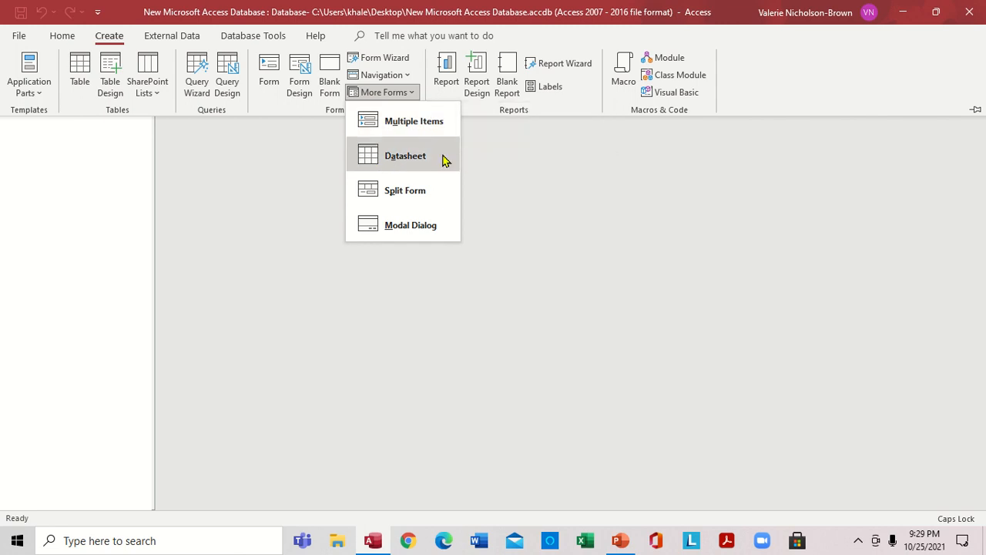
{"action": "left_click", "coordinate": [310, 212]}
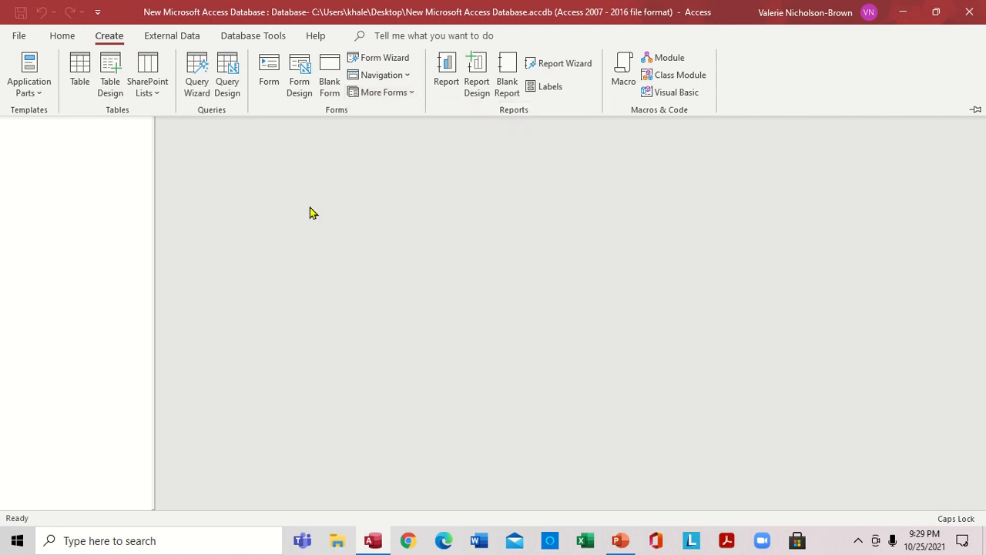
Step: Create a form from the Custumer table, and go to a new blank record and back to the first record
{"action": "left_click", "coordinate": [268, 83]}
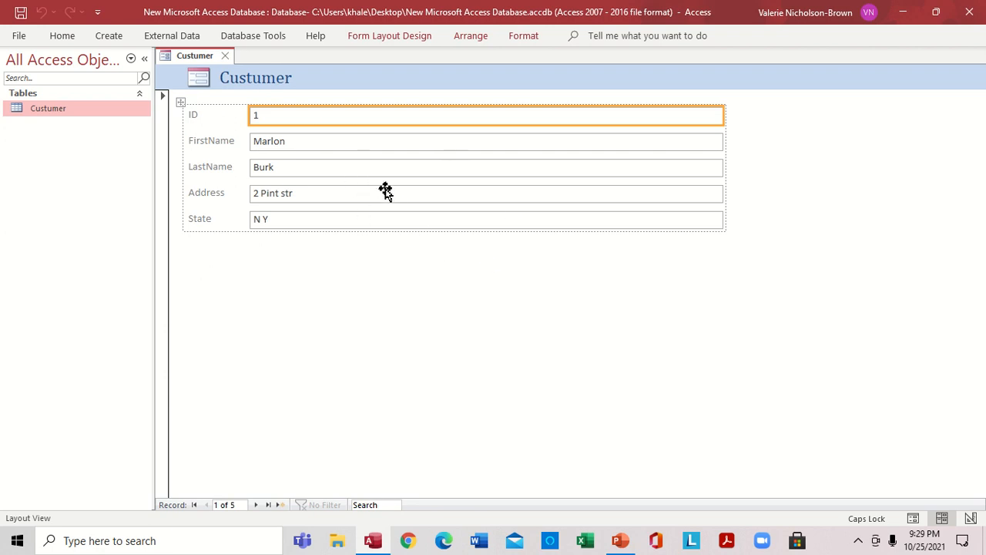
{"action": "left_click", "coordinate": [280, 506]}
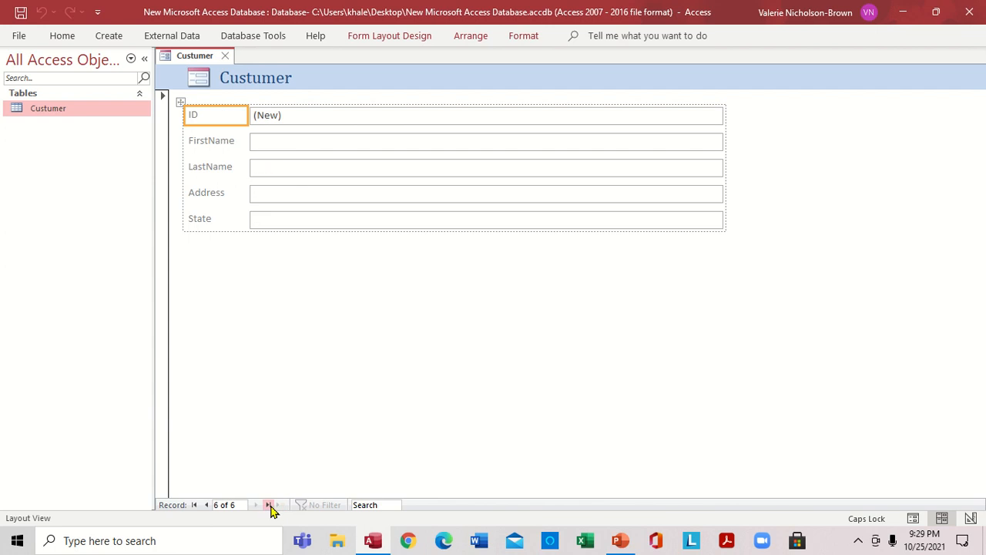
{"action": "left_click", "coordinate": [195, 506]}
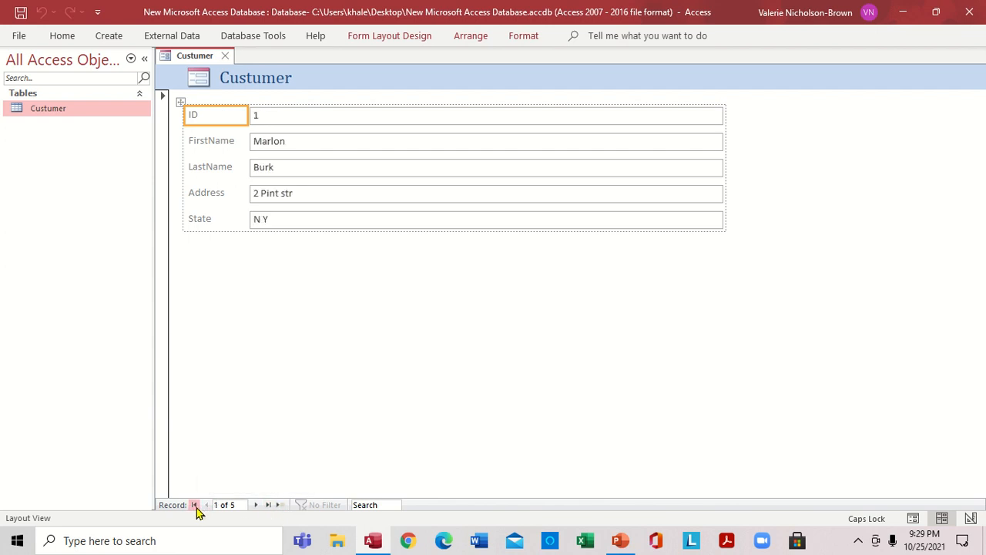
Step: Browse the form's customer records up to the last one, go to a new blank record, and step back through the previous records
{"action": "left_click", "coordinate": [256, 506]}
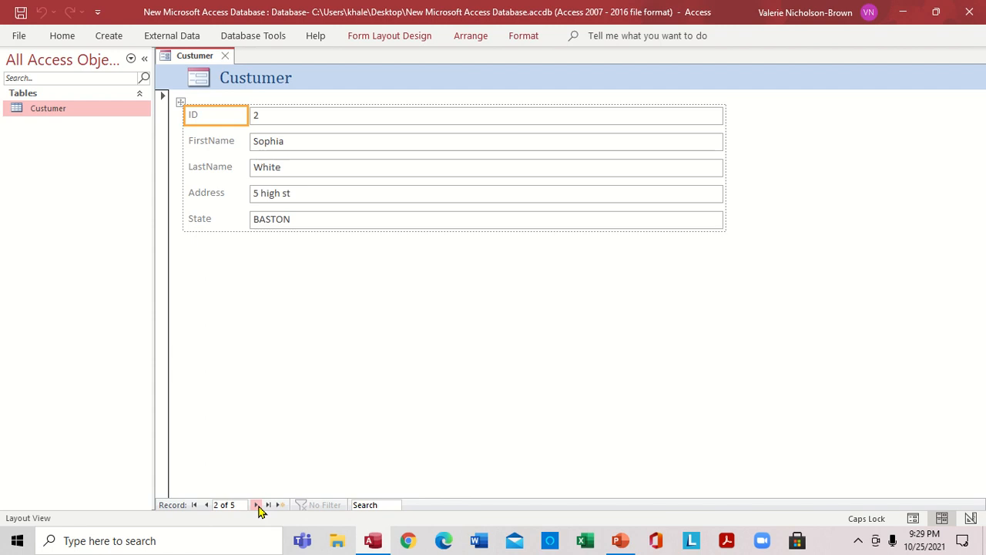
{"action": "left_click", "coordinate": [257, 506]}
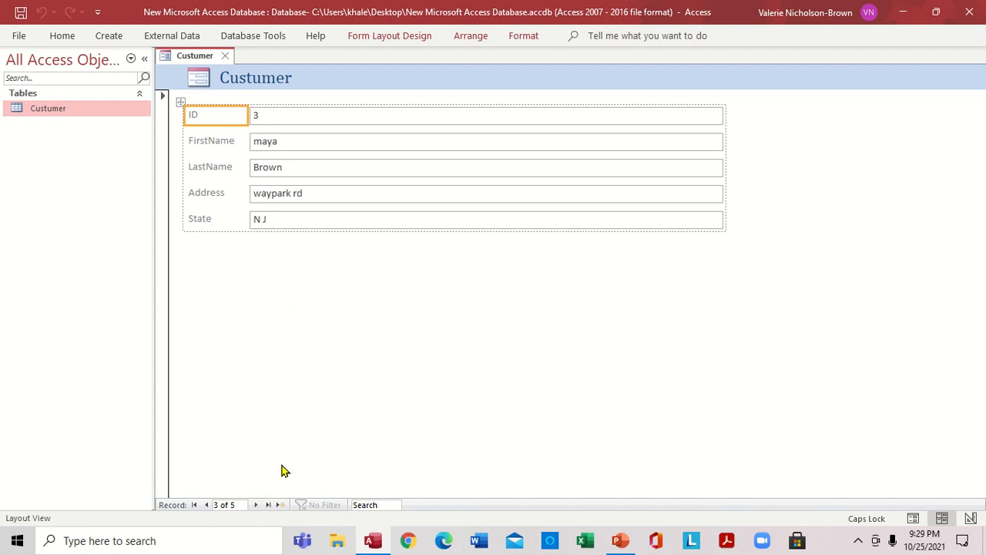
{"action": "left_click", "coordinate": [256, 504]}
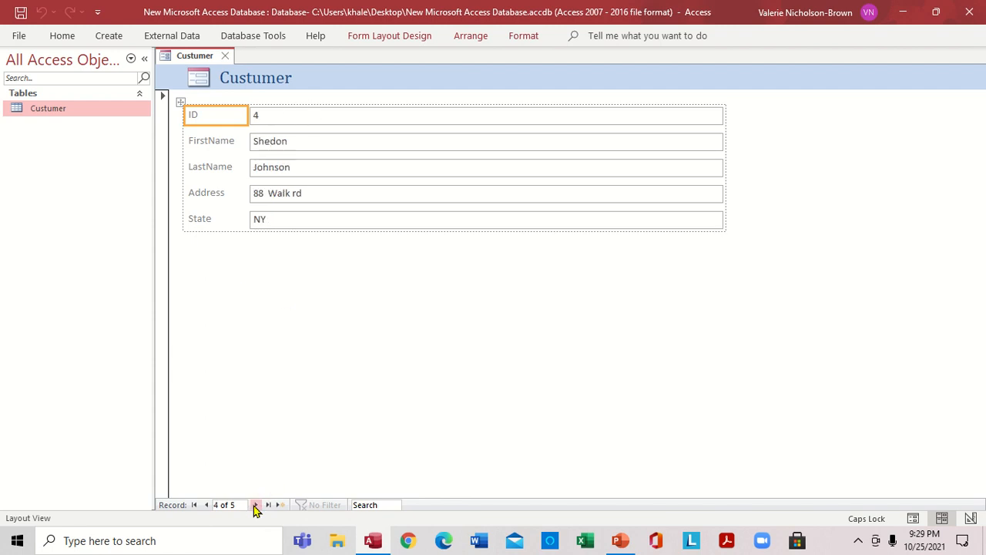
{"action": "left_click", "coordinate": [255, 506]}
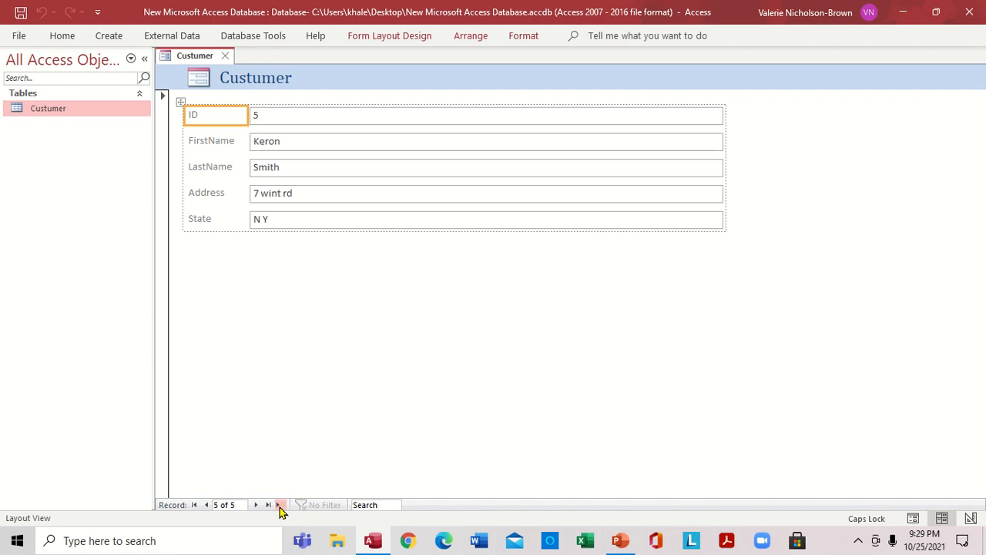
{"action": "left_click", "coordinate": [280, 505]}
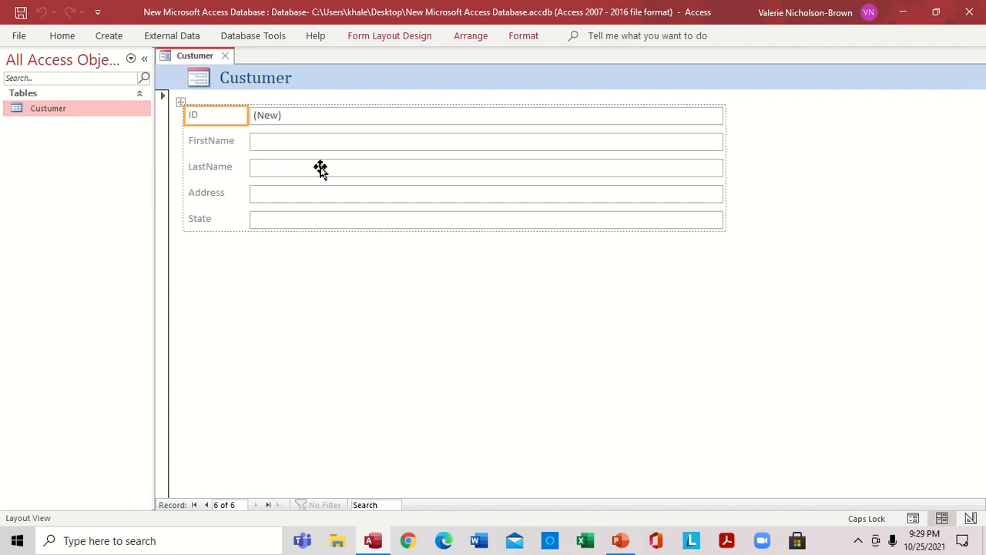
{"action": "double_click", "coordinate": [205, 505]}
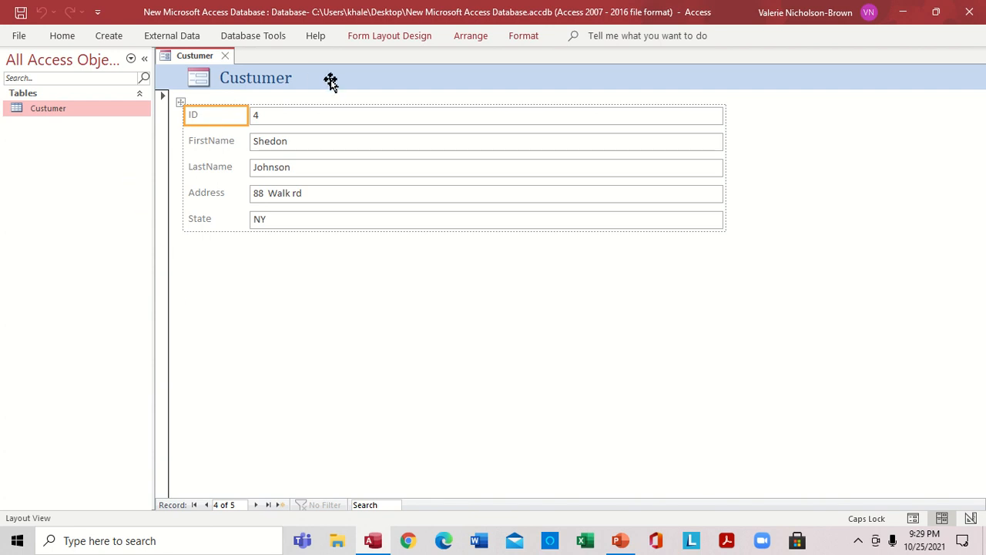
Step: Switch the Custumer form to Design view and select all labels and text boxes in the Detail section
{"action": "left_click", "coordinate": [400, 41]}
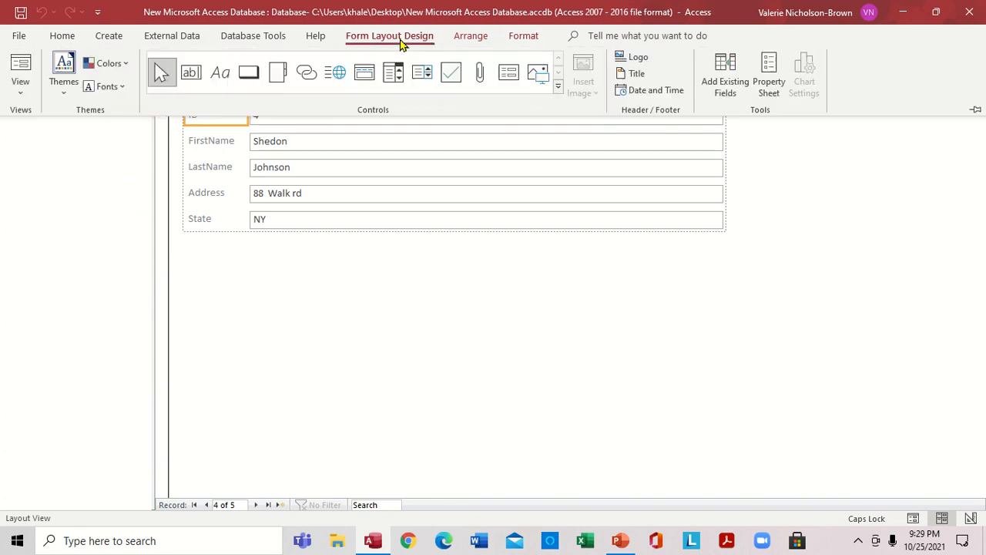
{"action": "left_click", "coordinate": [20, 94]}
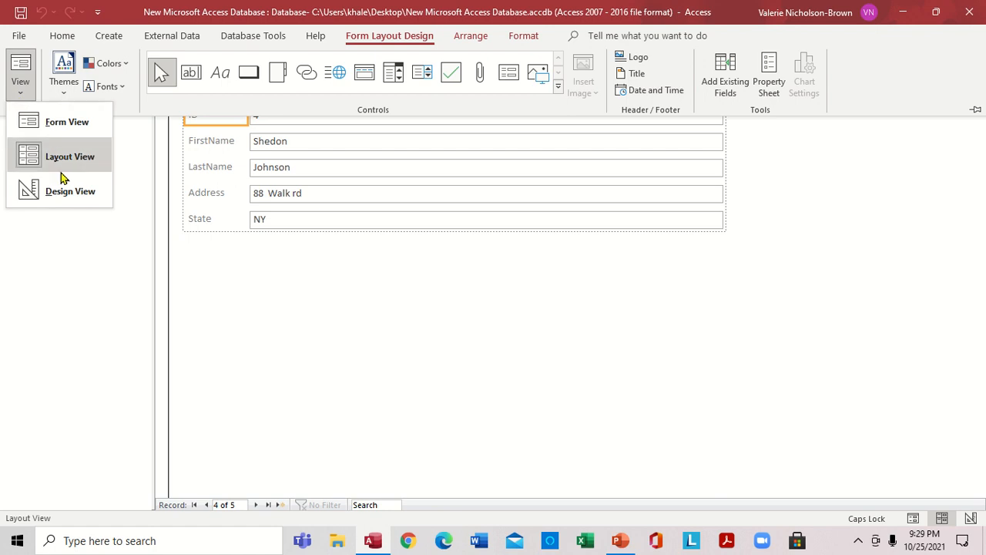
{"action": "left_click", "coordinate": [89, 193]}
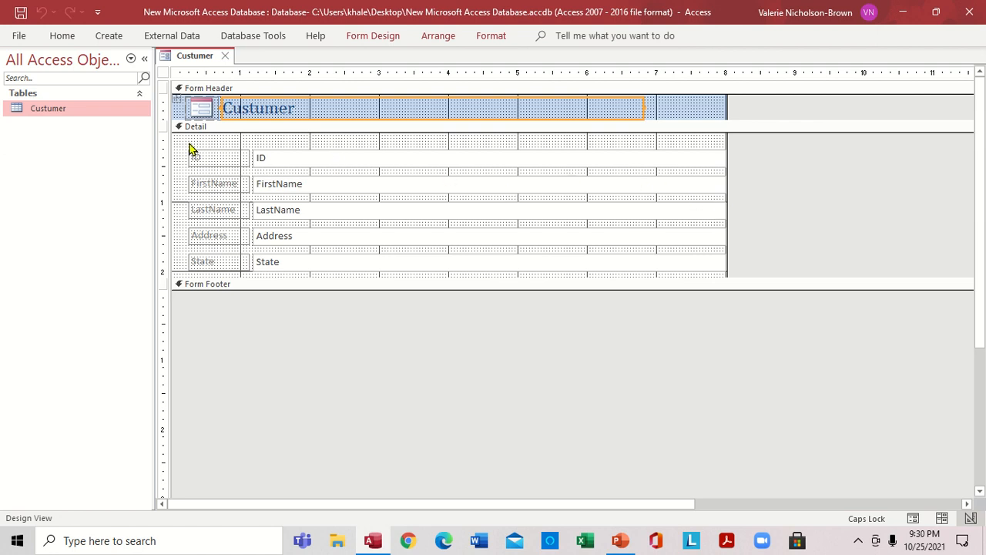
{"action": "left_click_drag", "start_coordinate": [185, 139], "coordinate": [455, 300]}
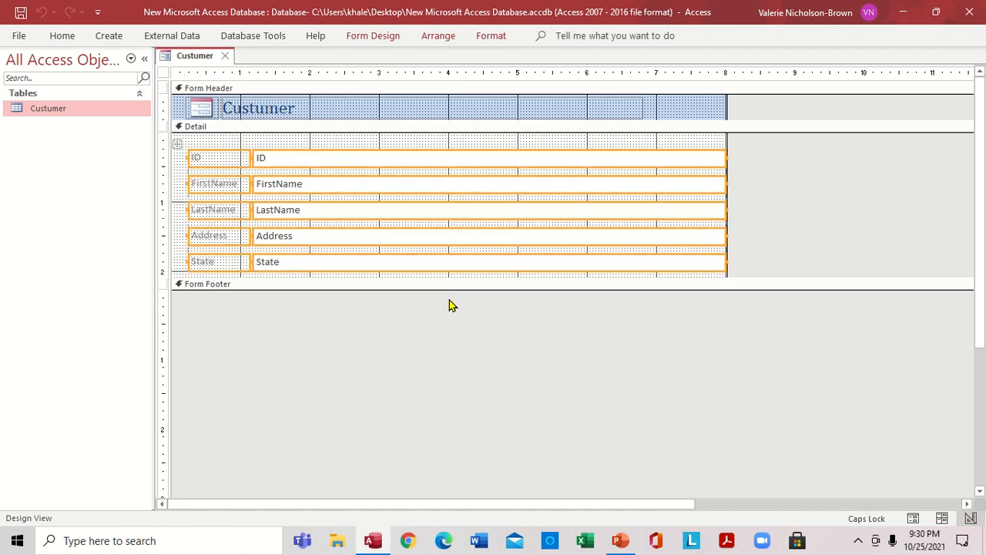
Step: Fill the selected Detail labels and text boxes with a medium red background color
{"action": "right_click", "coordinate": [434, 207]}
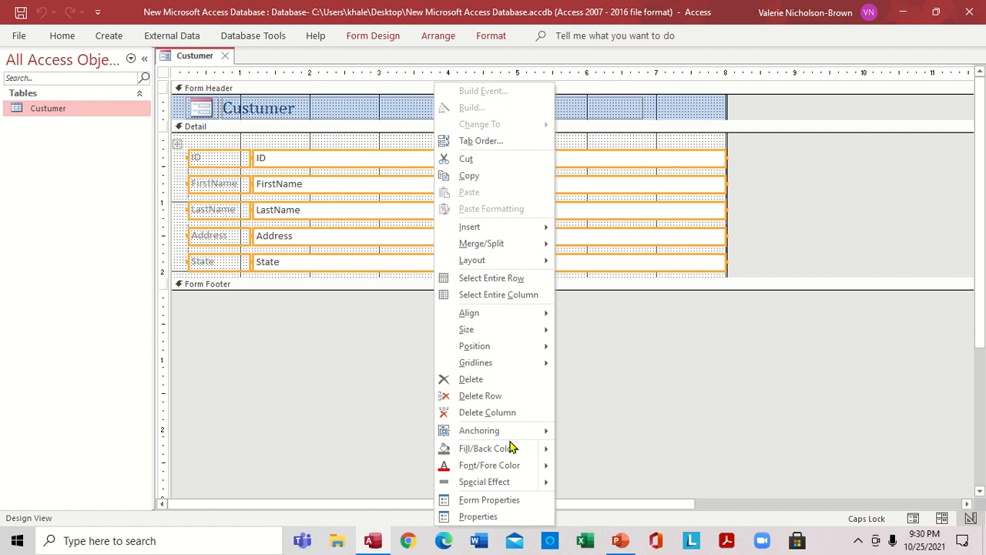
{"action": "mouse_move", "coordinate": [465, 455]}
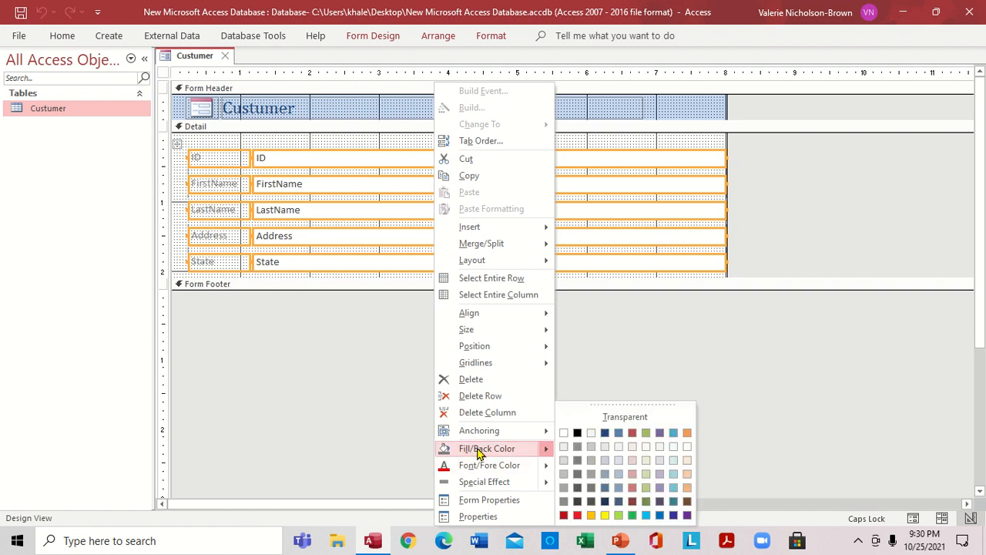
{"action": "left_click", "coordinate": [633, 489]}
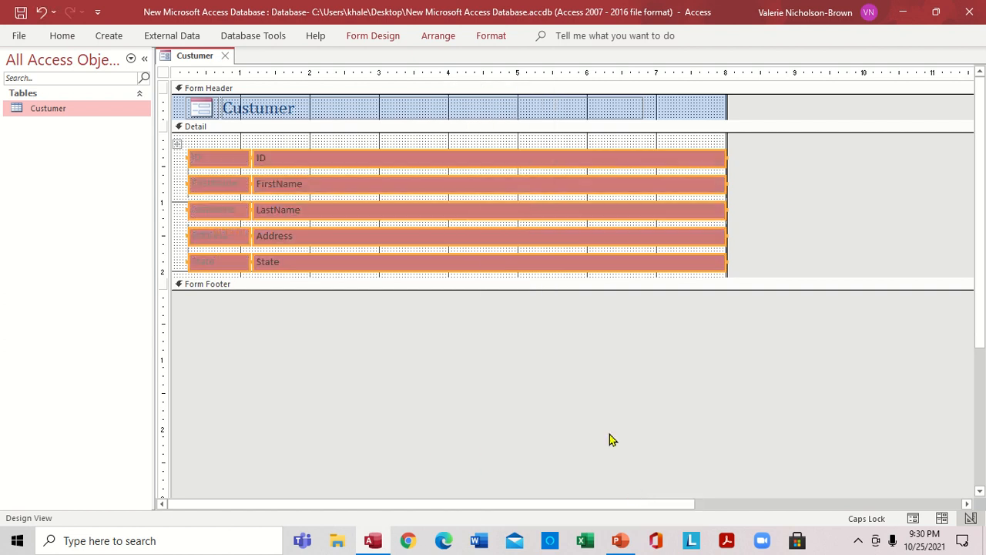
Step: Set the background color of the selected Detail labels and text boxes to the light orange shade
{"action": "right_click", "coordinate": [478, 245]}
{"action": "mouse_move", "coordinate": [563, 450]}
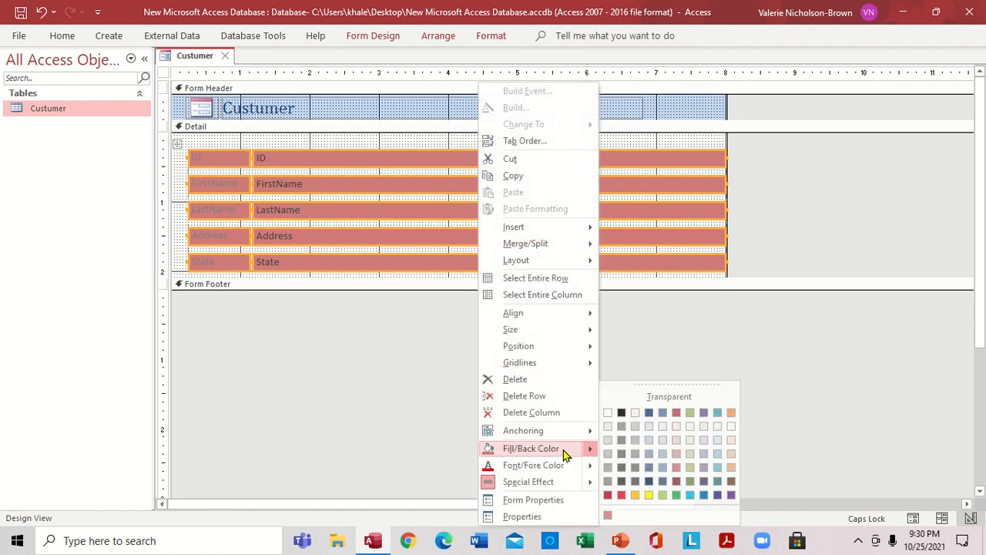
{"action": "left_click", "coordinate": [732, 441]}
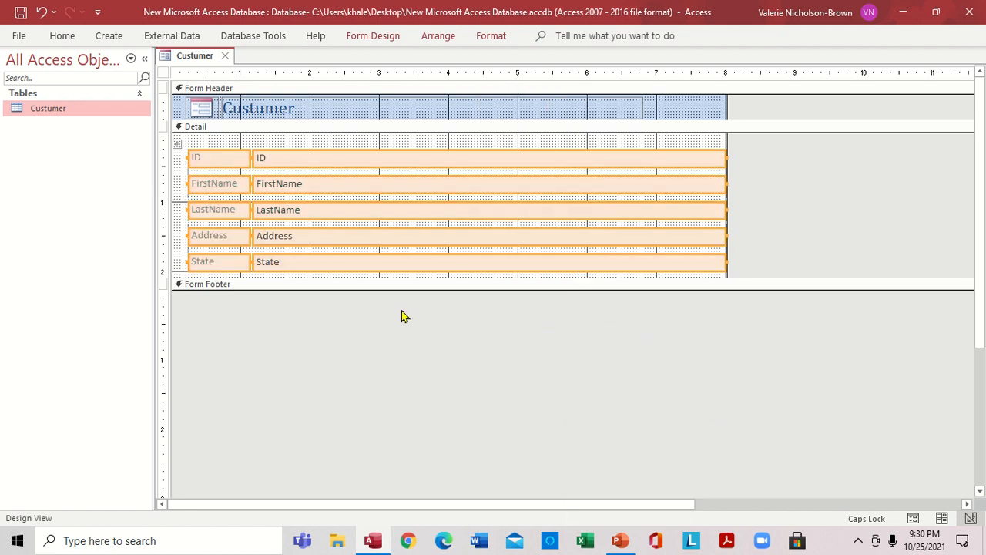
Step: Fill the Custumer title label in the form header with a slightly darker orange than the Detail fields
{"action": "right_click", "coordinate": [226, 106]}
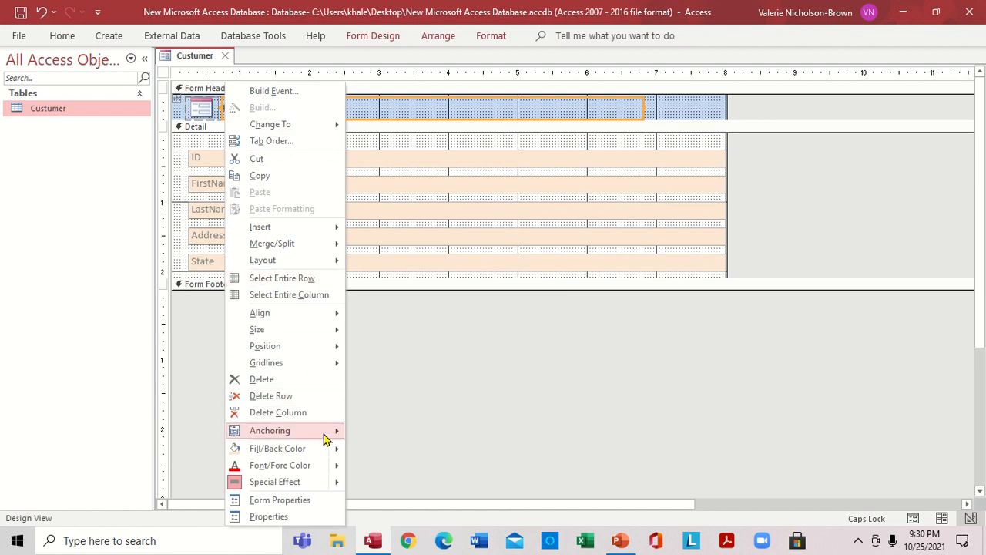
{"action": "mouse_move", "coordinate": [330, 449]}
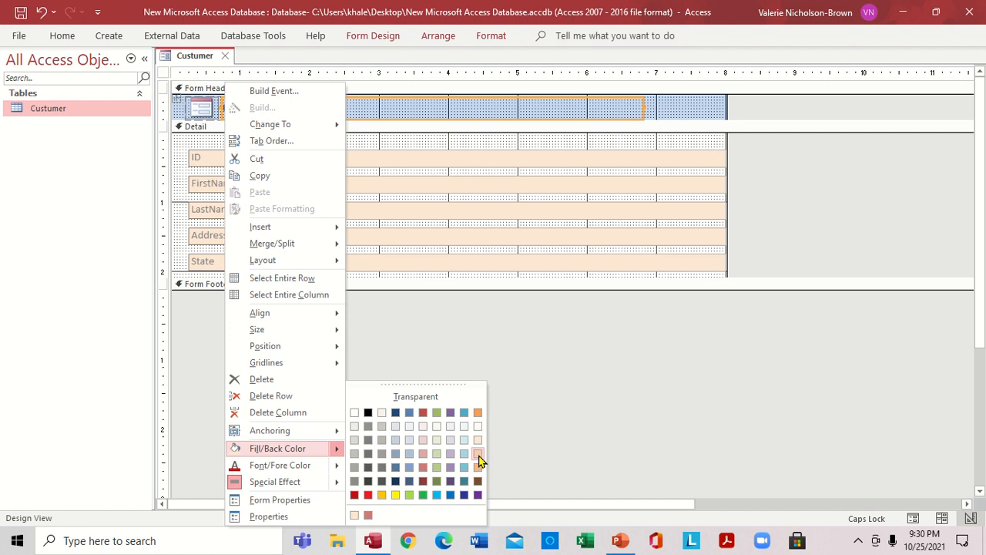
{"action": "left_click", "coordinate": [479, 458]}
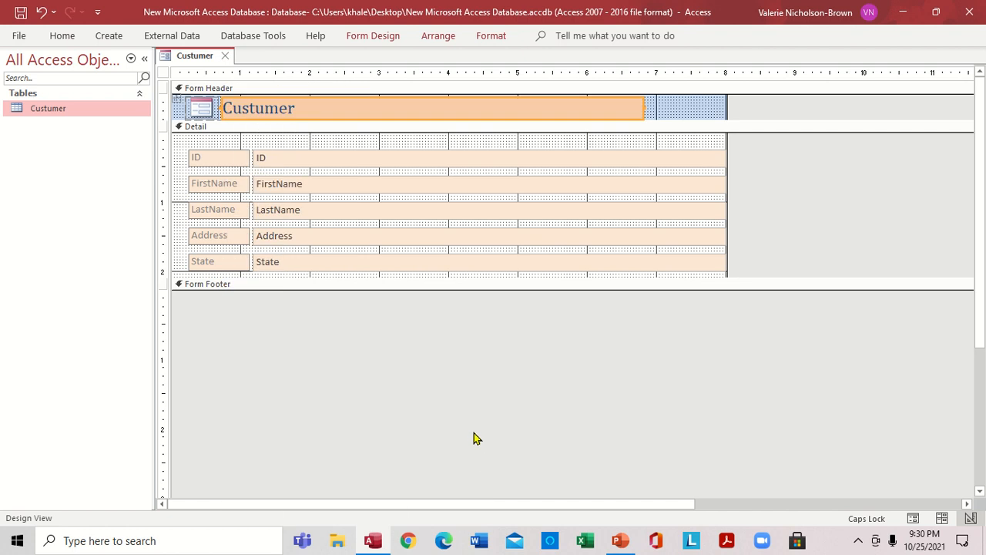
Step: Narrow the Detail text boxes and the header's title label so they both end at about 4 inches on the ruler
{"action": "left_click", "coordinate": [709, 184]}
{"action": "left_click_drag", "start_coordinate": [726, 185], "coordinate": [452, 208]}
{"action": "left_click", "coordinate": [558, 110]}
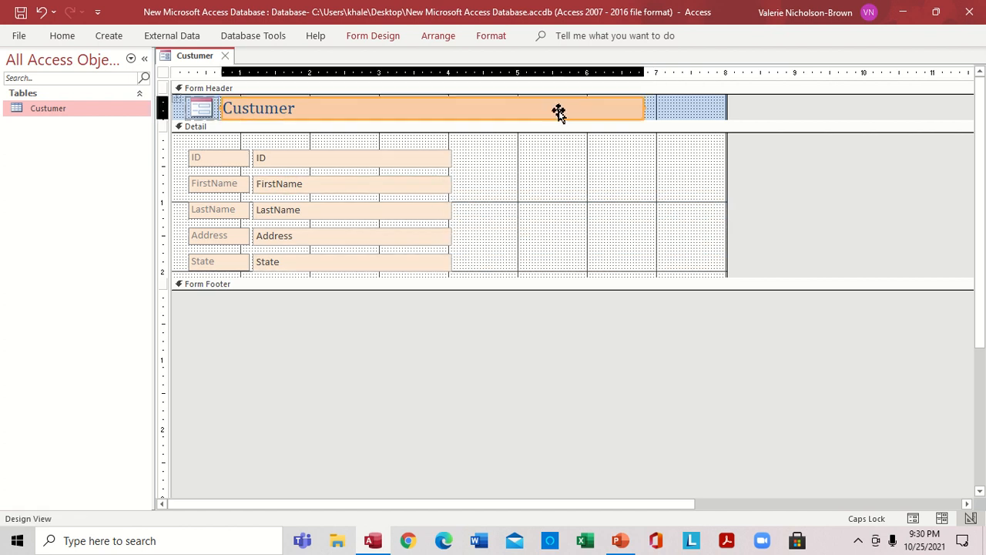
{"action": "left_click_drag", "start_coordinate": [648, 109], "coordinate": [574, 130]}
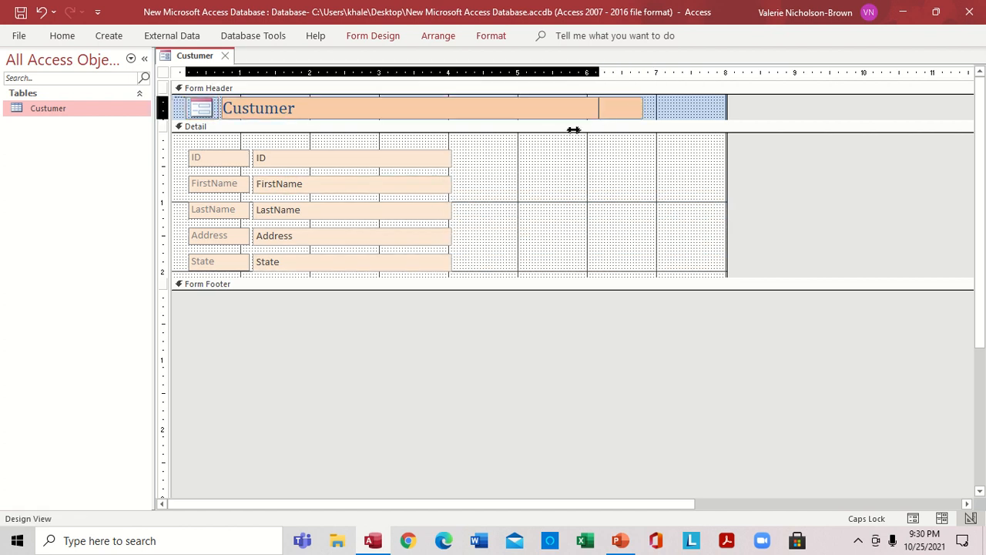
{"action": "left_click_drag", "start_coordinate": [483, 132], "coordinate": [567, 110]}
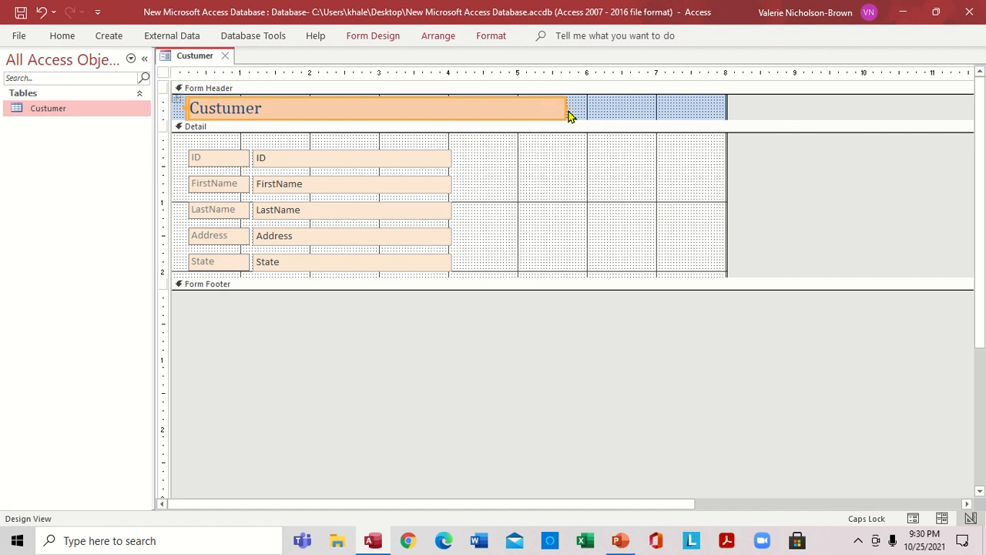
{"action": "left_click_drag", "start_coordinate": [567, 108], "coordinate": [453, 134]}
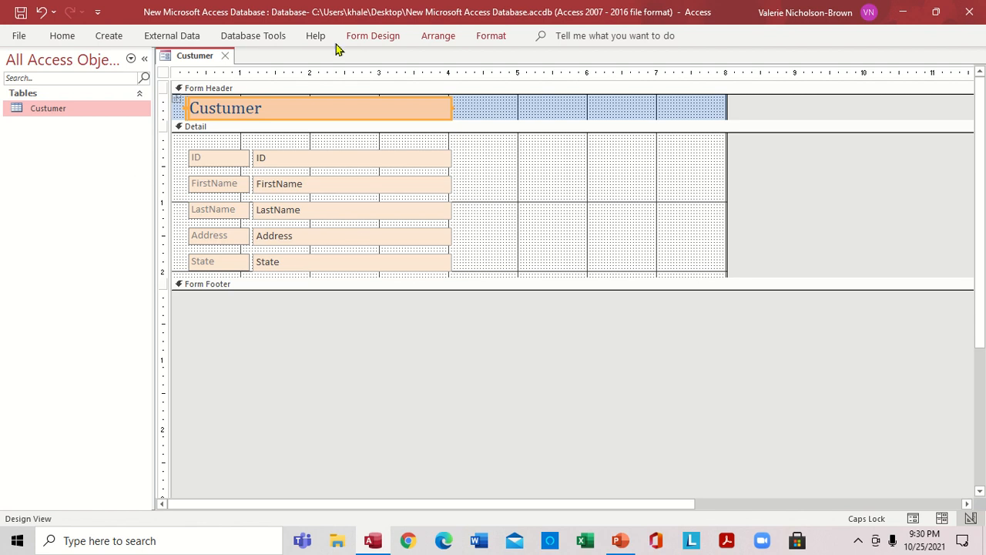
Step: Show the restyled form in Form view, go to a new blank record, and step back through the existing records
{"action": "left_click", "coordinate": [367, 39]}
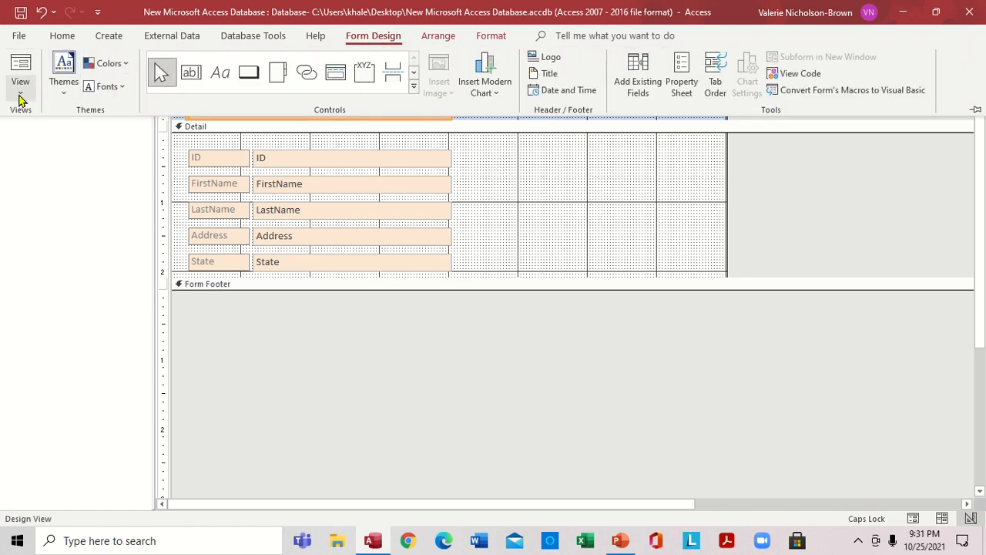
{"action": "left_click", "coordinate": [20, 92]}
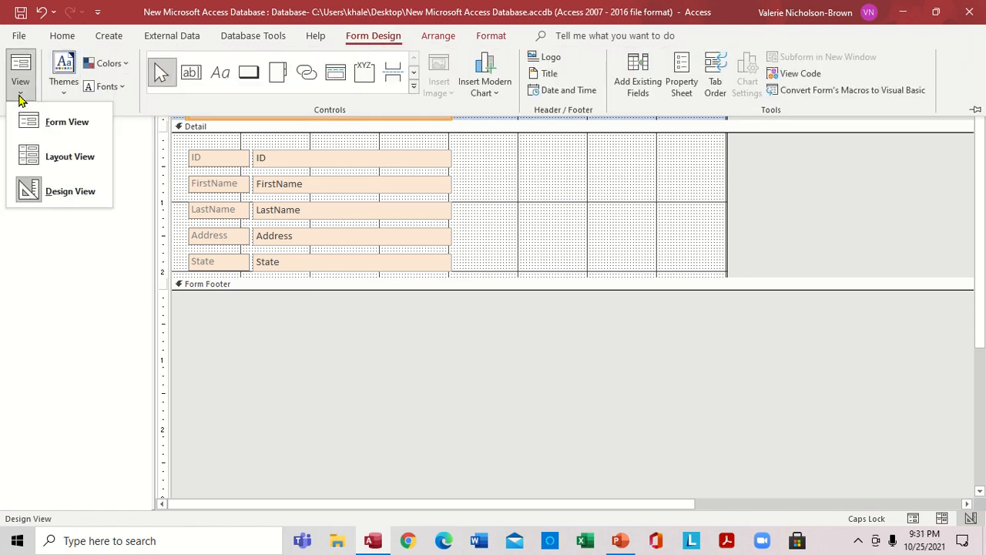
{"action": "left_click", "coordinate": [66, 123]}
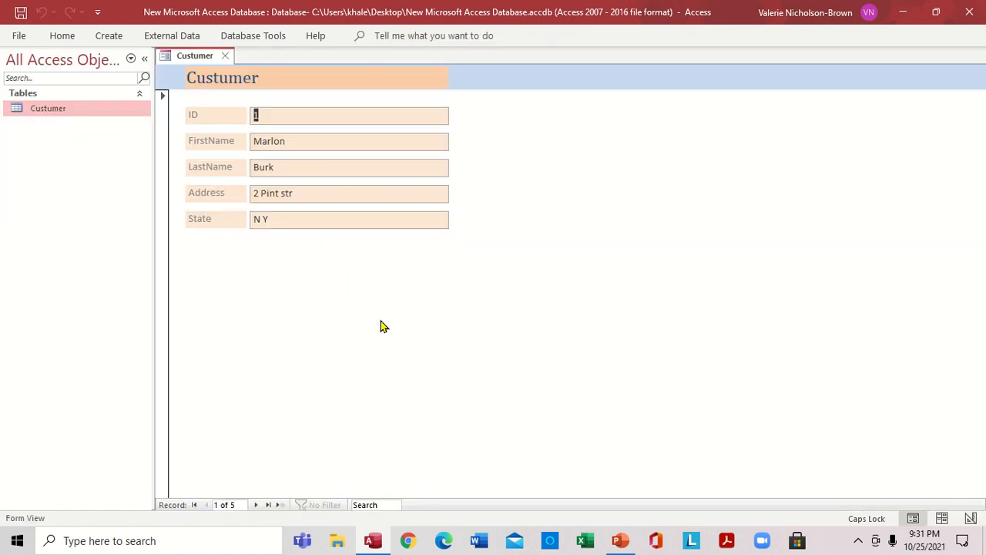
{"action": "left_click", "coordinate": [277, 504]}
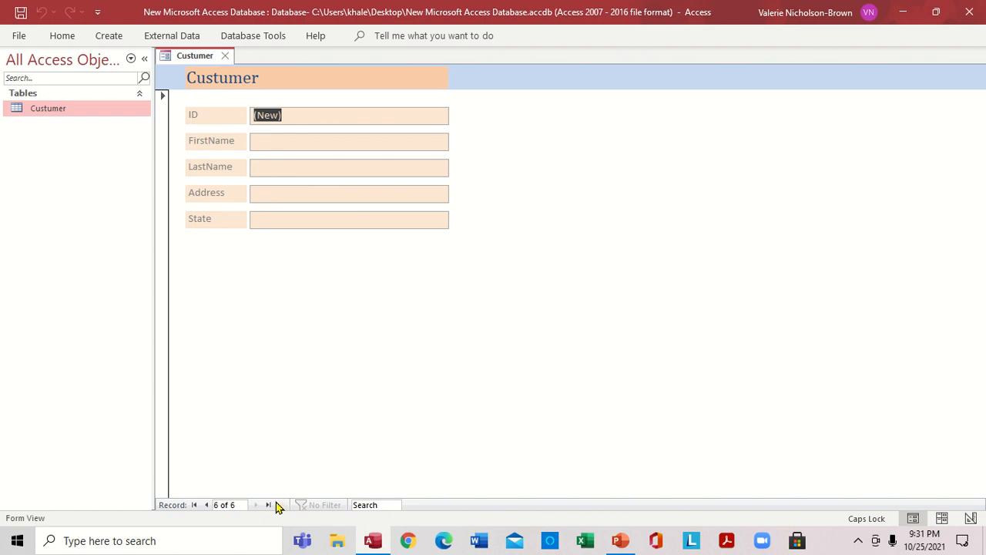
{"action": "left_click", "coordinate": [206, 505]}
{"action": "left_click", "coordinate": [206, 504]}
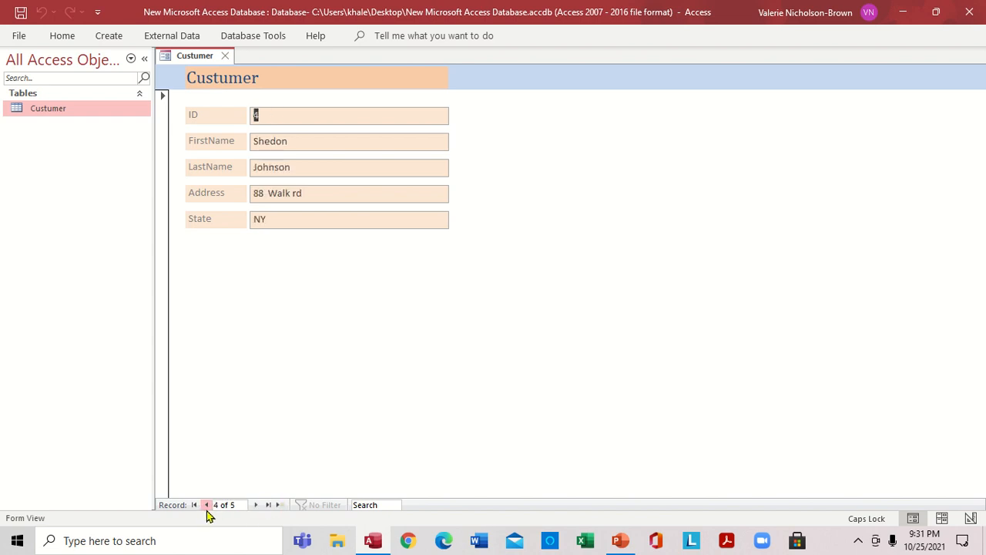
{"action": "left_click", "coordinate": [206, 505]}
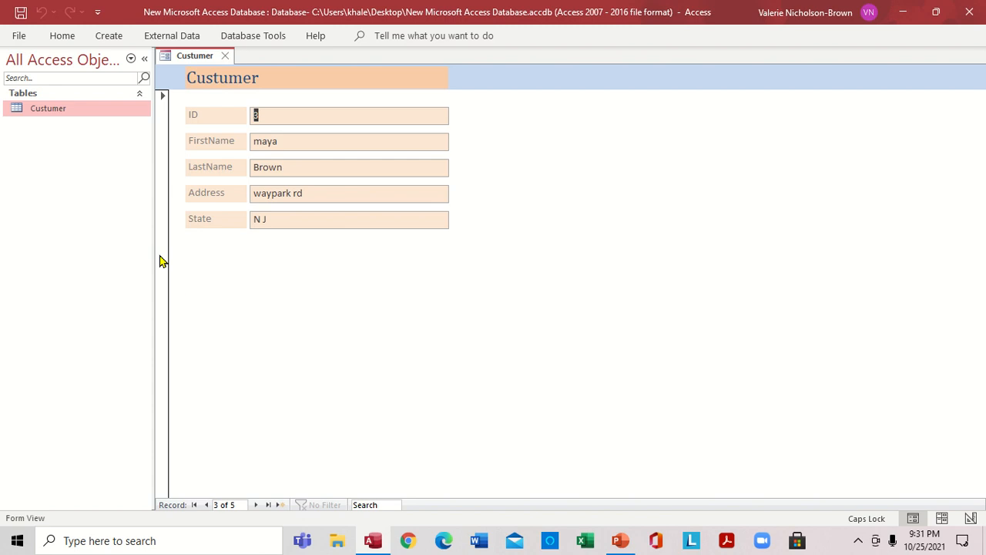
Step: Save the form under the name Custumer FORM and close it
{"action": "left_click", "coordinate": [21, 13]}
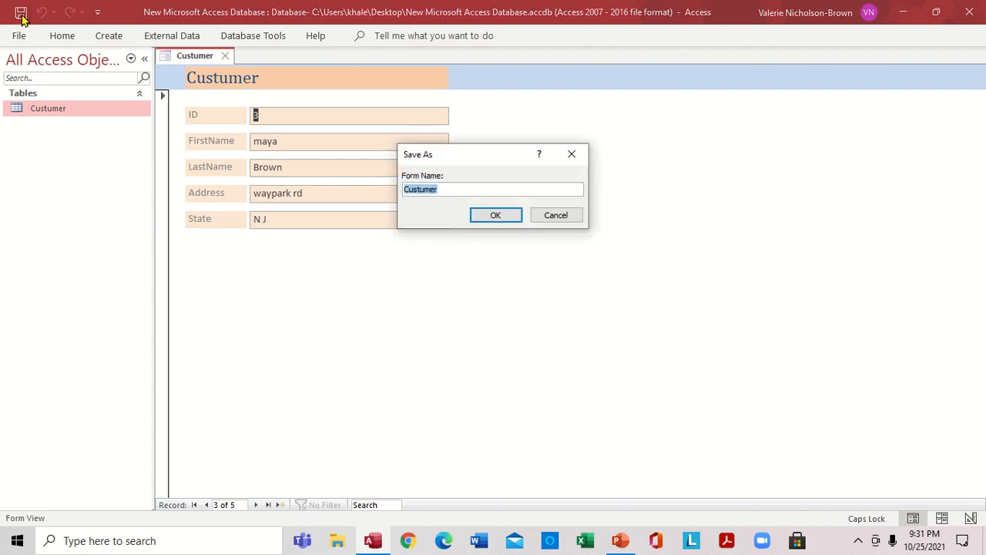
{"action": "left_click", "coordinate": [451, 189]}
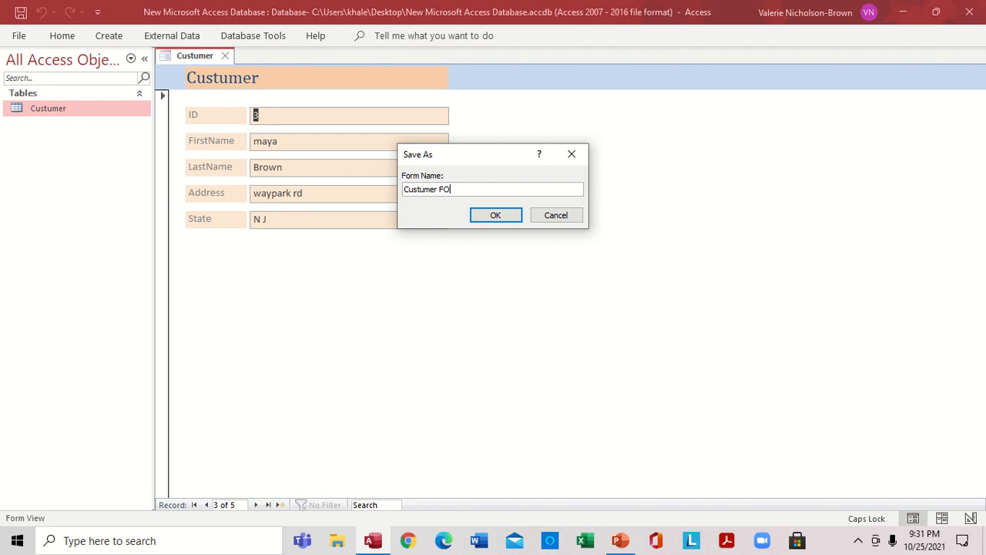
{"action": "left_click", "coordinate": [497, 218]}
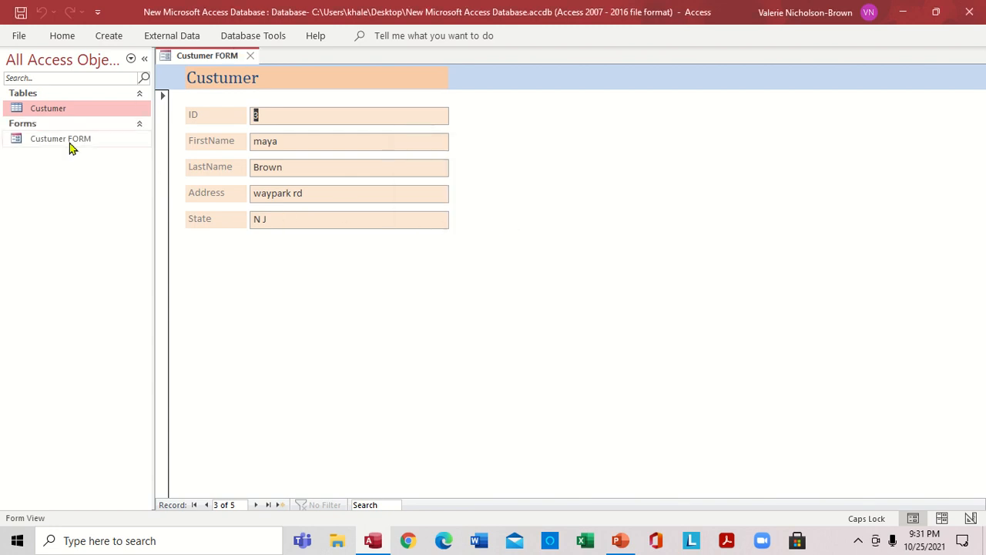
{"action": "left_click", "coordinate": [251, 58]}
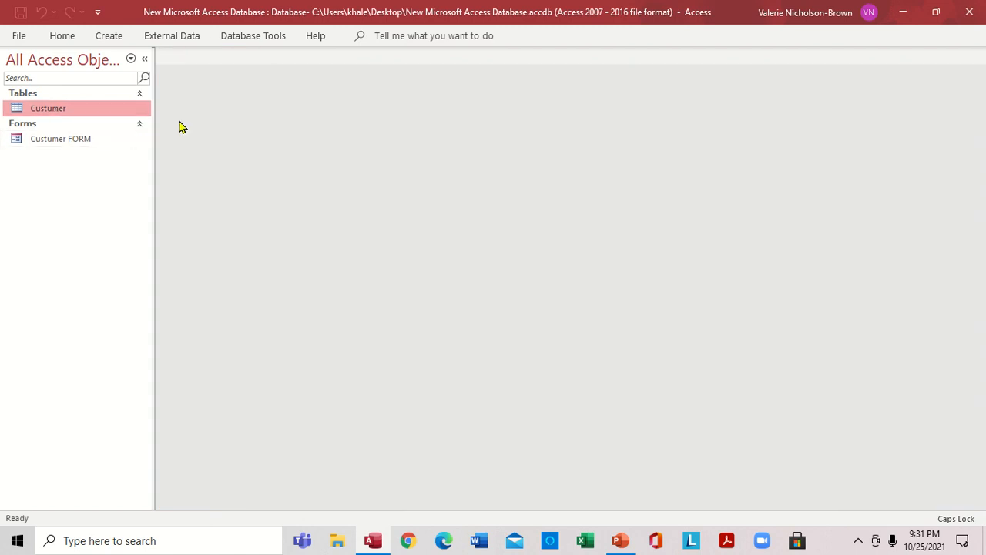
{"action": "left_click", "coordinate": [110, 36]}
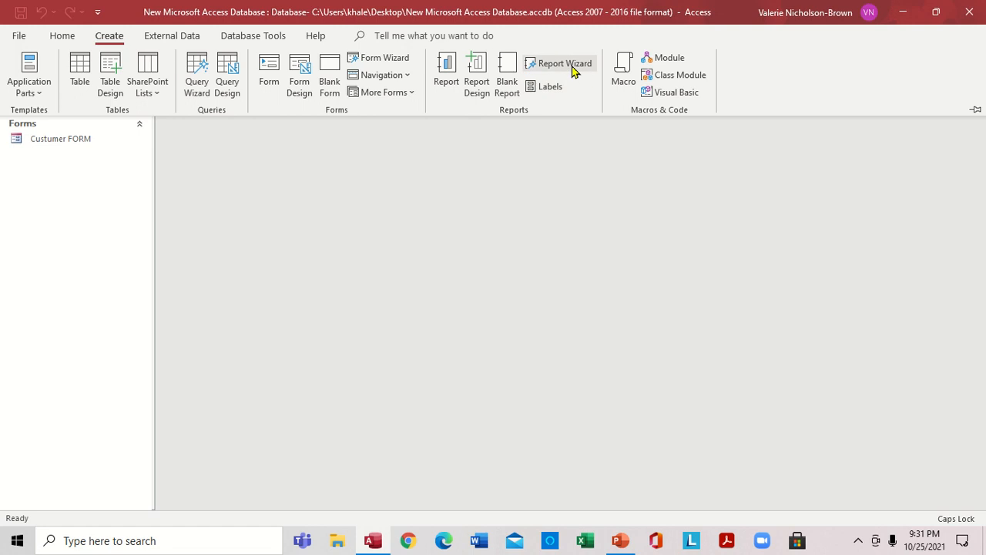
{"action": "left_click", "coordinate": [480, 91]}
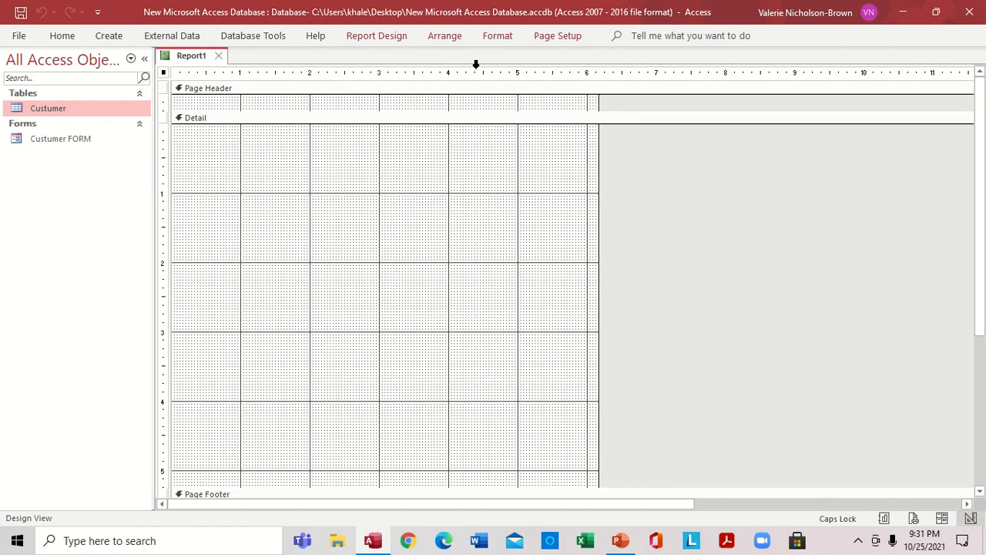
{"action": "left_click", "coordinate": [220, 56]}
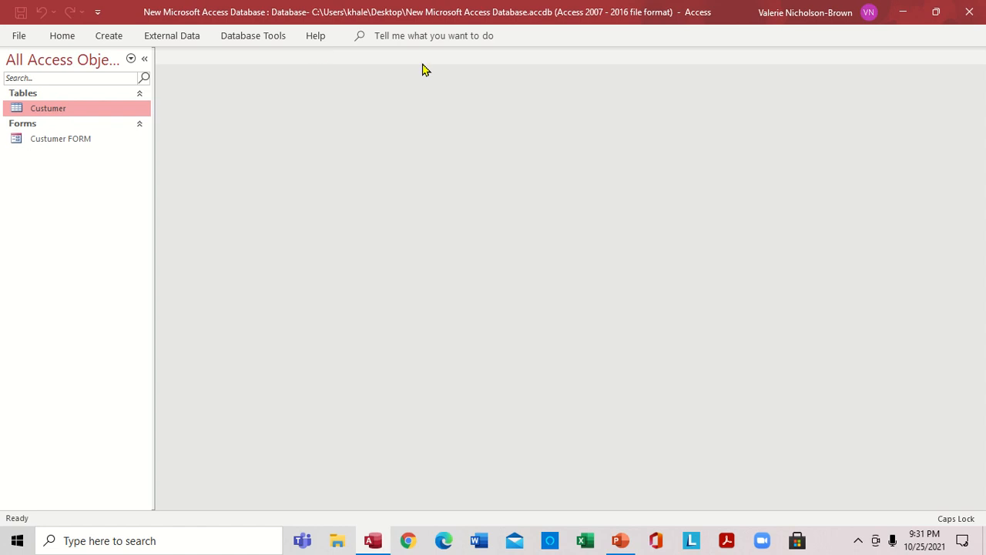
{"action": "left_click", "coordinate": [117, 38]}
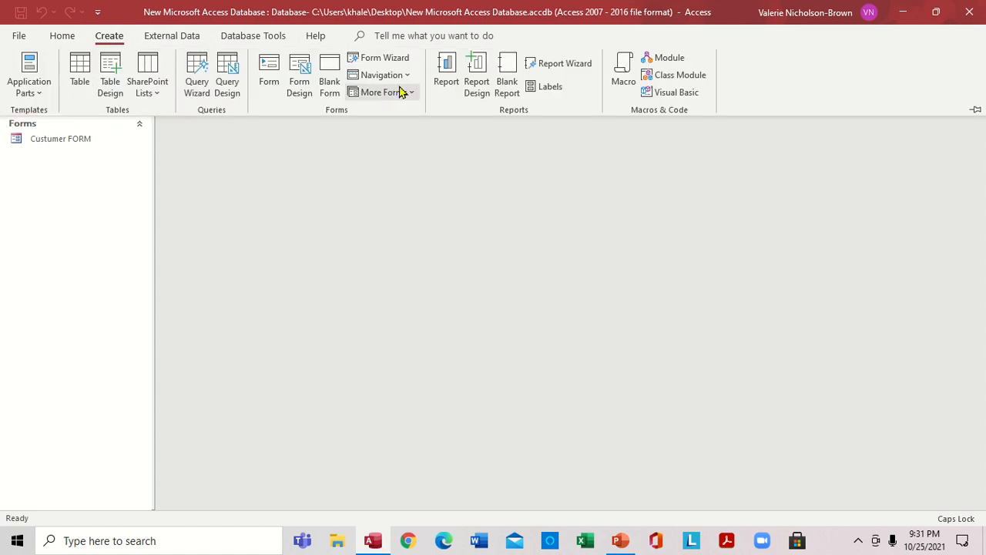
{"action": "left_click", "coordinate": [443, 83]}
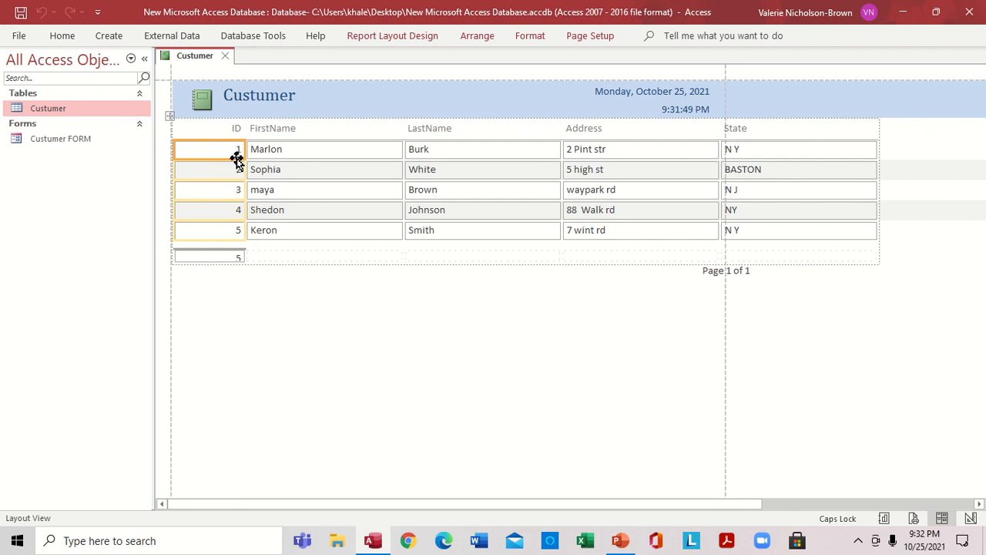
{"action": "left_click_drag", "start_coordinate": [242, 150], "coordinate": [323, 153]}
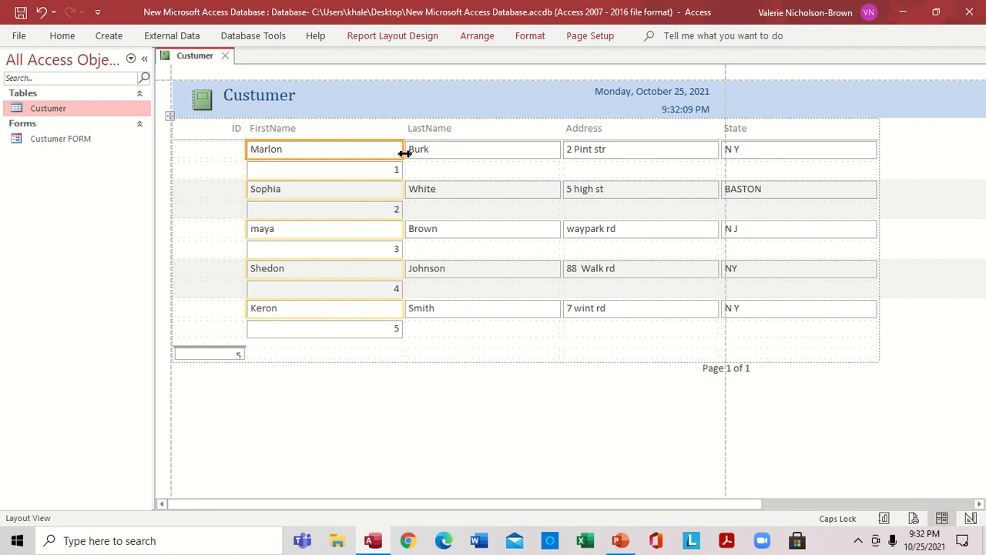
{"action": "left_click_drag", "start_coordinate": [404, 153], "coordinate": [387, 152]}
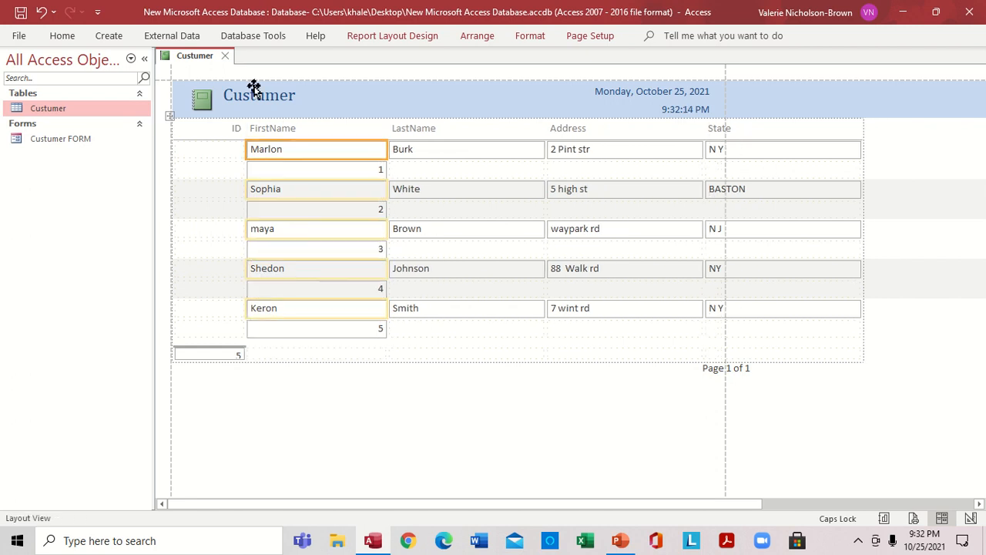
{"action": "left_click", "coordinate": [224, 57]}
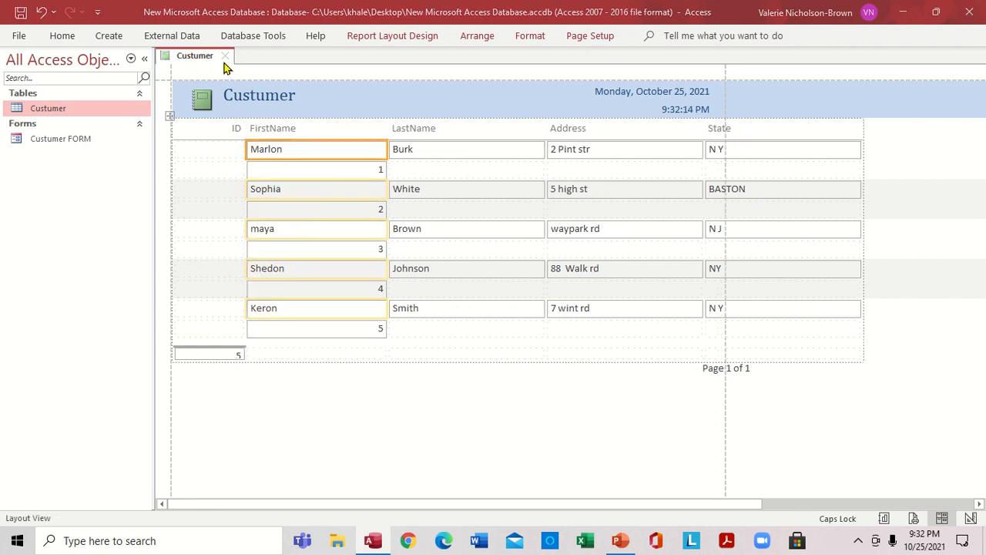
{"action": "left_click", "coordinate": [500, 312]}
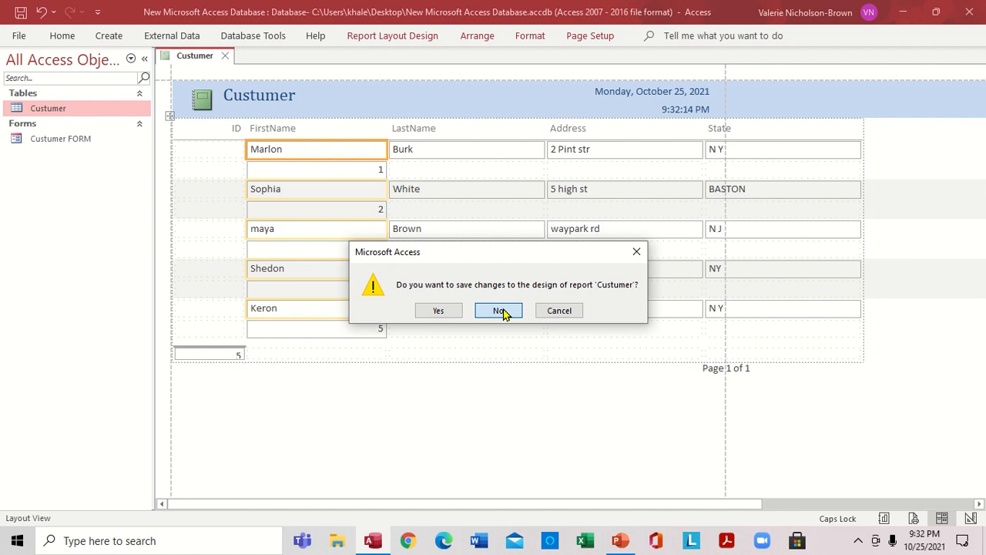
Step: Create a report from the Custumer table and narrow its ID, FirstName and LastName columns to suit their contents
{"action": "left_click", "coordinate": [109, 36]}
{"action": "left_click", "coordinate": [444, 73]}
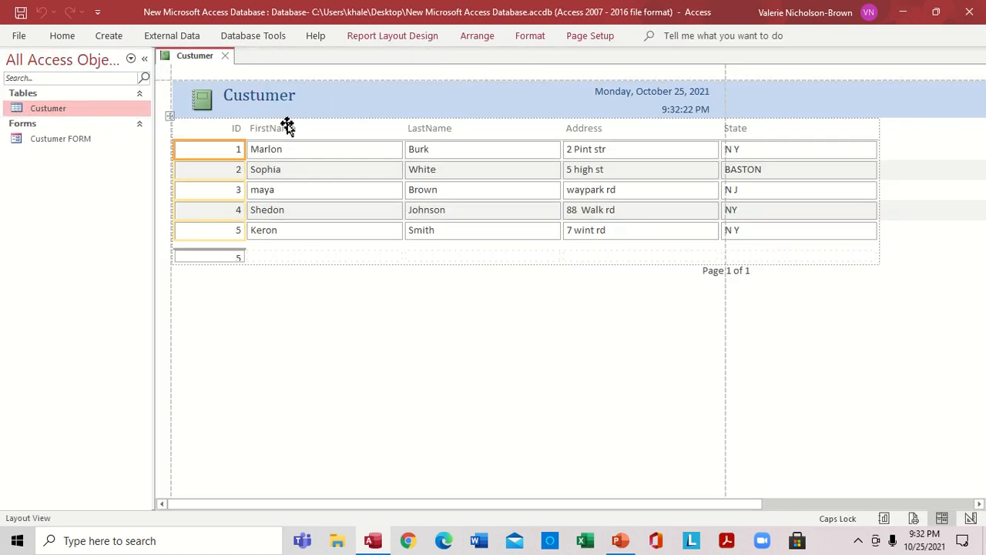
{"action": "left_click", "coordinate": [239, 149]}
{"action": "left_click_drag", "start_coordinate": [244, 148], "coordinate": [214, 149]}
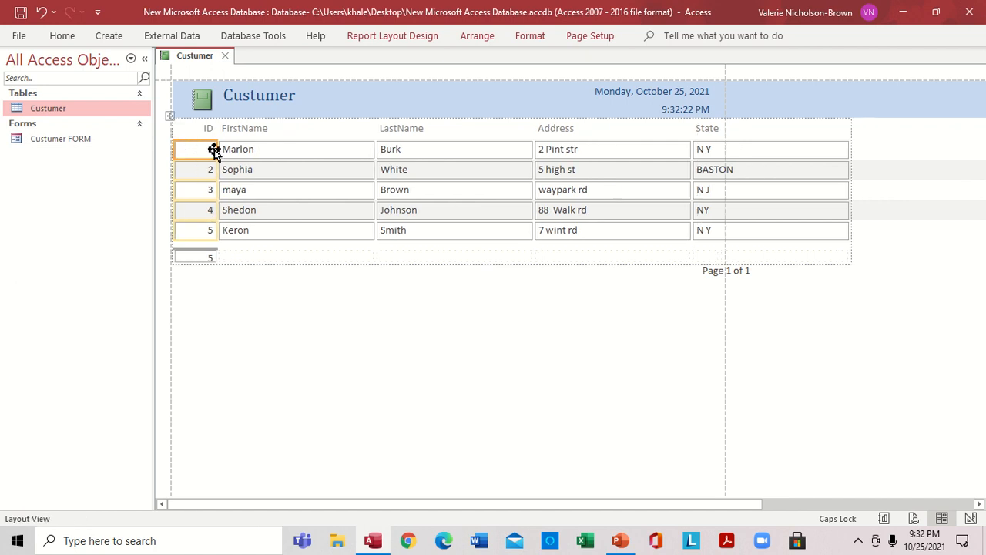
{"action": "left_click", "coordinate": [311, 153]}
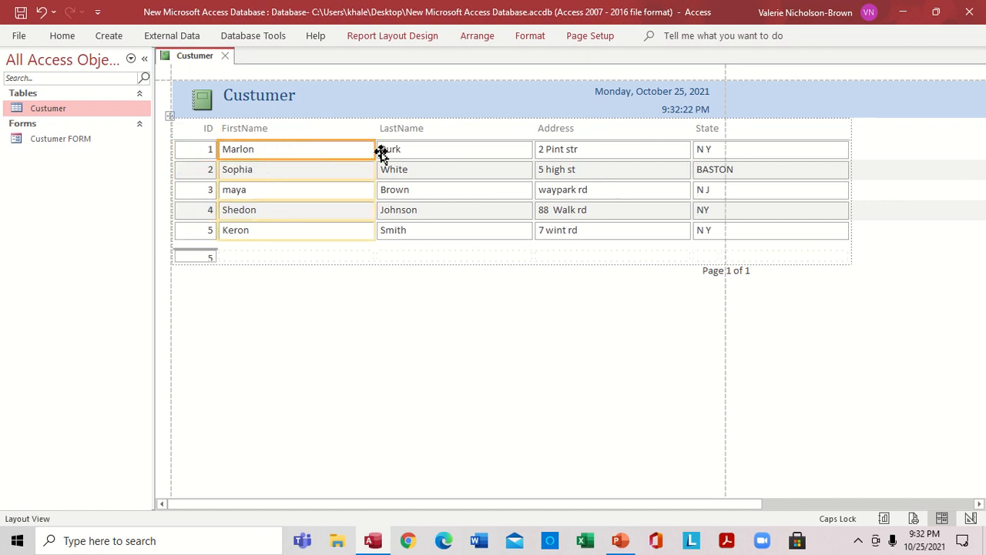
{"action": "left_click_drag", "start_coordinate": [371, 149], "coordinate": [315, 164]}
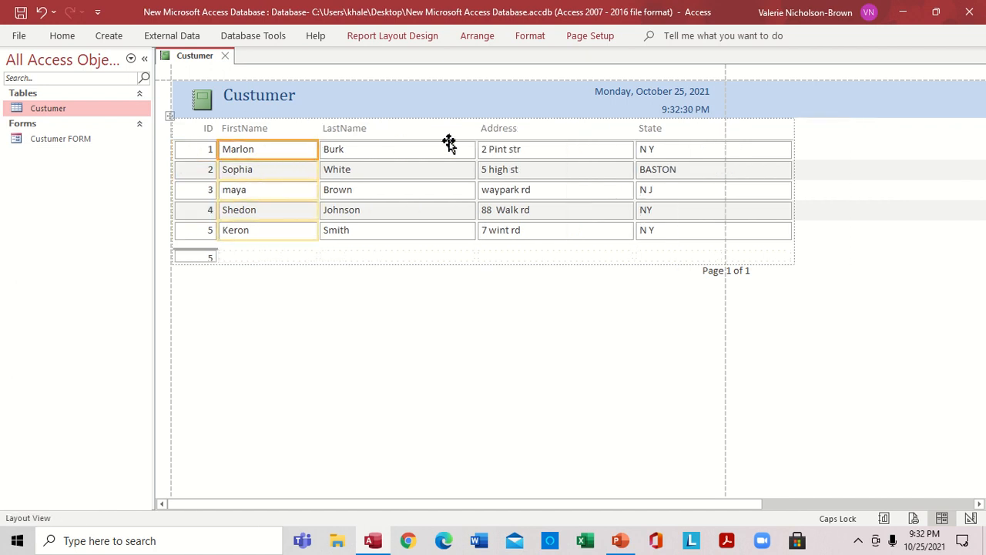
{"action": "left_click", "coordinate": [460, 148]}
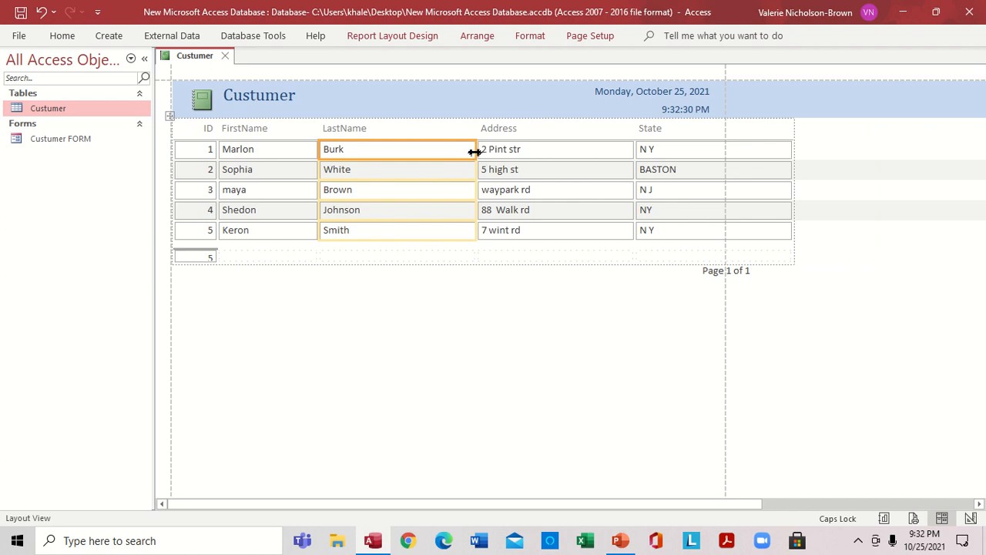
{"action": "left_click_drag", "start_coordinate": [475, 149], "coordinate": [430, 160]}
{"action": "left_click", "coordinate": [544, 153]}
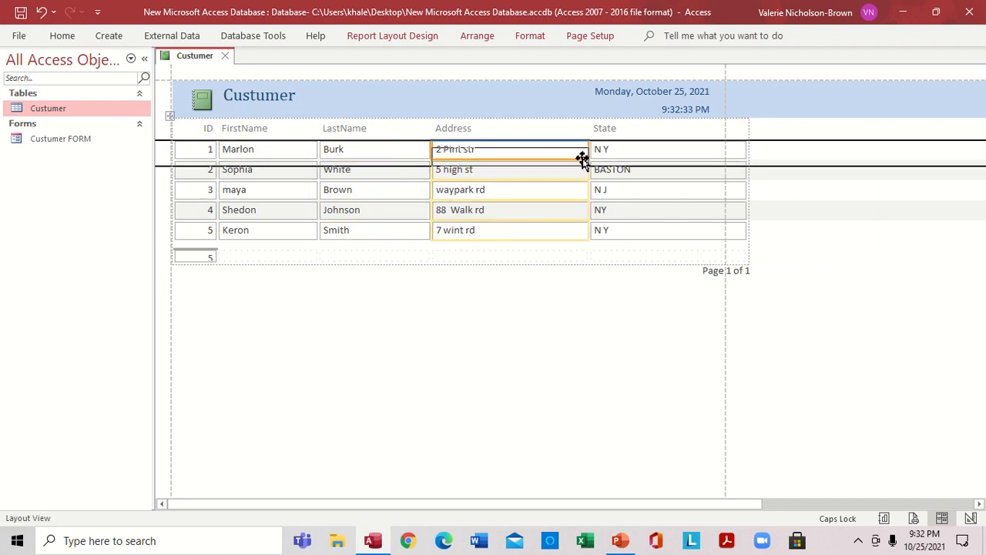
{"action": "left_click_drag", "start_coordinate": [587, 150], "coordinate": [587, 179]}
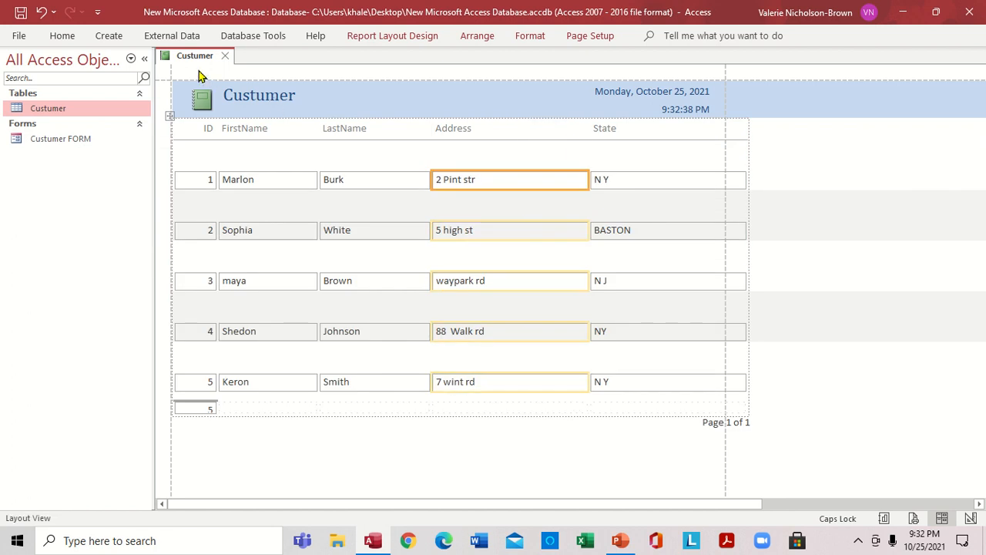
{"action": "left_click", "coordinate": [40, 13]}
{"action": "left_click", "coordinate": [41, 12]}
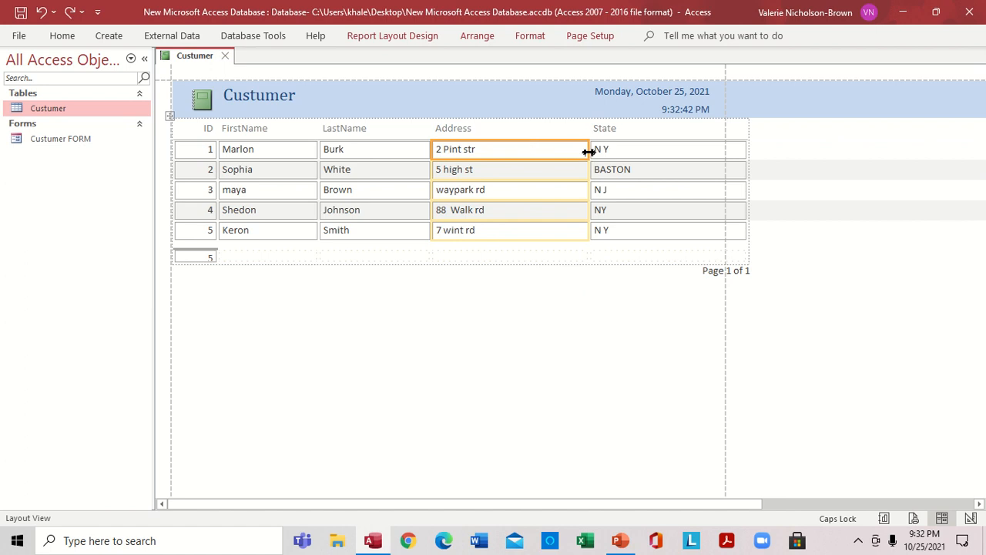
Step: Narrow the report's Address column so the State column fits inside the page margin line
{"action": "left_click_drag", "start_coordinate": [589, 152], "coordinate": [548, 152]}
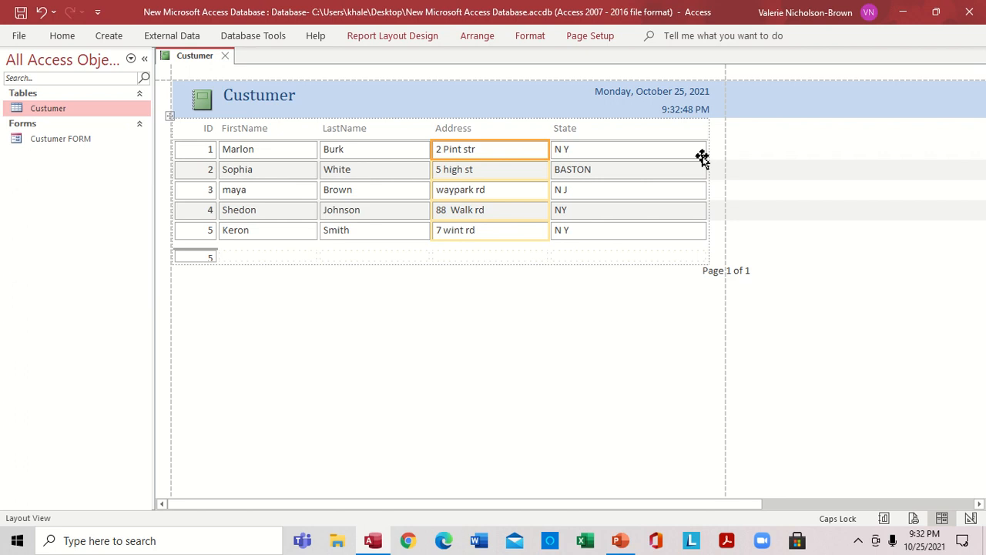
{"action": "left_click", "coordinate": [647, 299]}
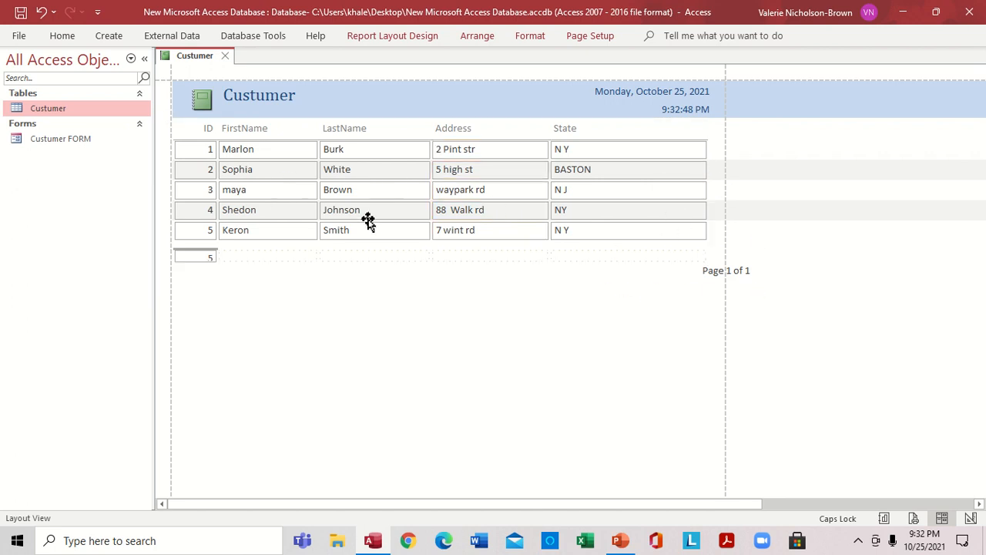
Step: Save the report under the name Custumer REPORT and close it
{"action": "left_click", "coordinate": [21, 13]}
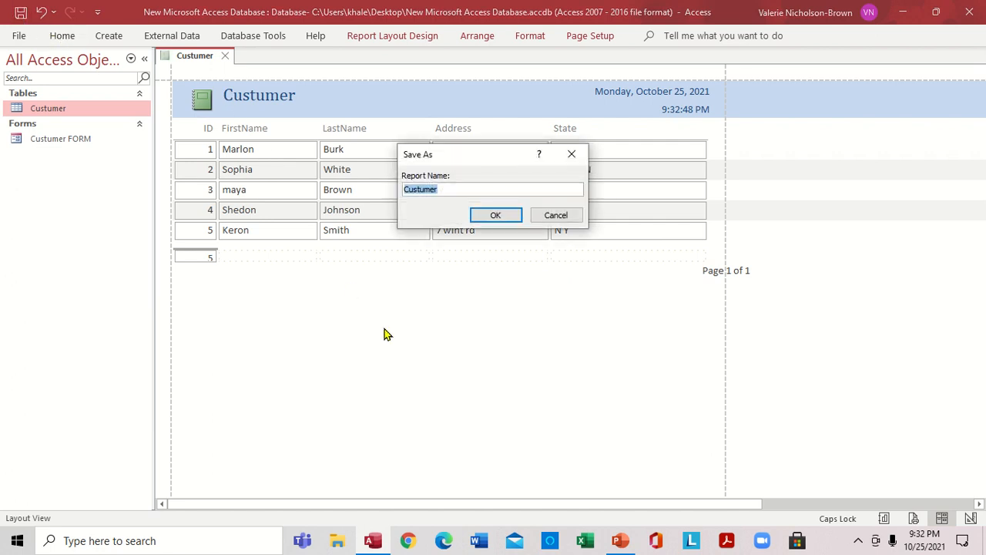
{"action": "left_click", "coordinate": [451, 192]}
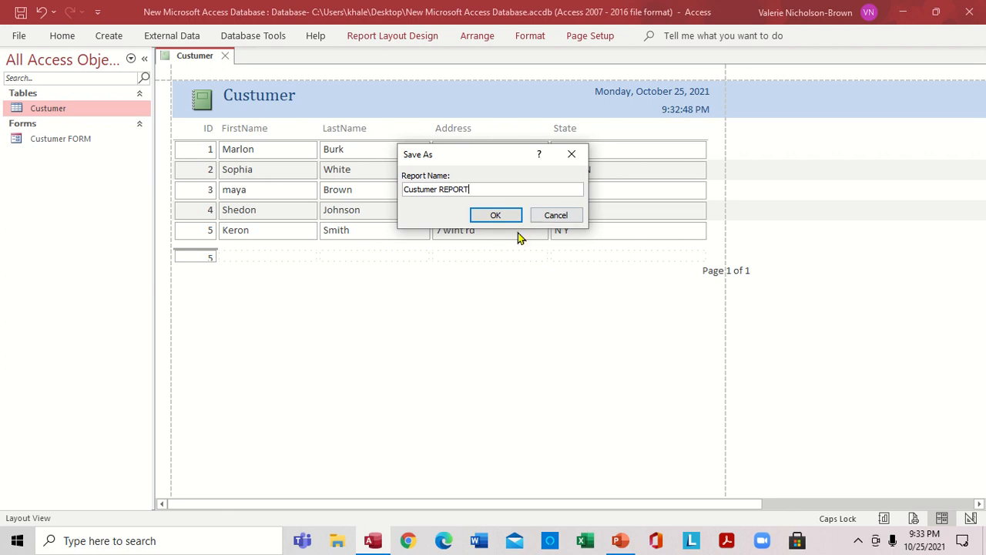
{"action": "left_click", "coordinate": [497, 216]}
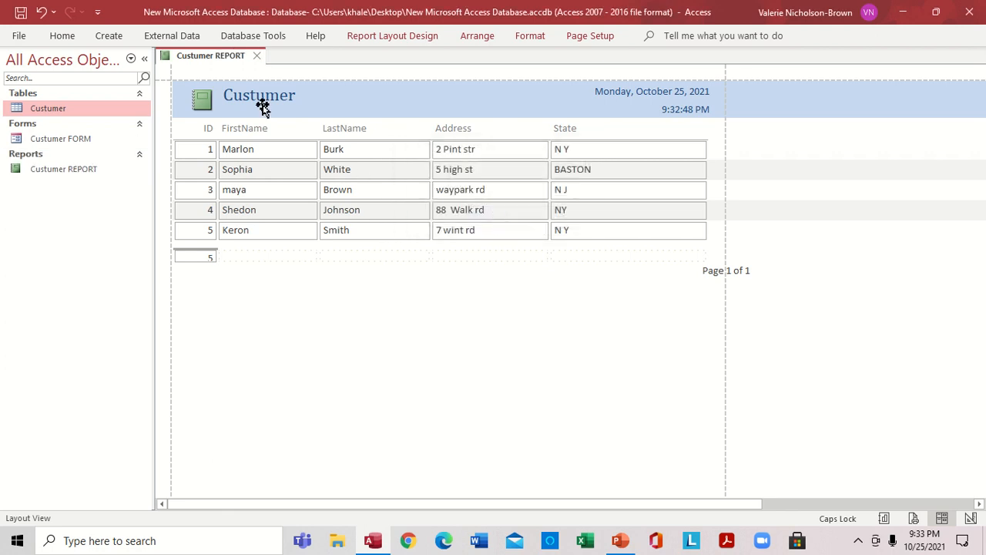
{"action": "left_click", "coordinate": [257, 56]}
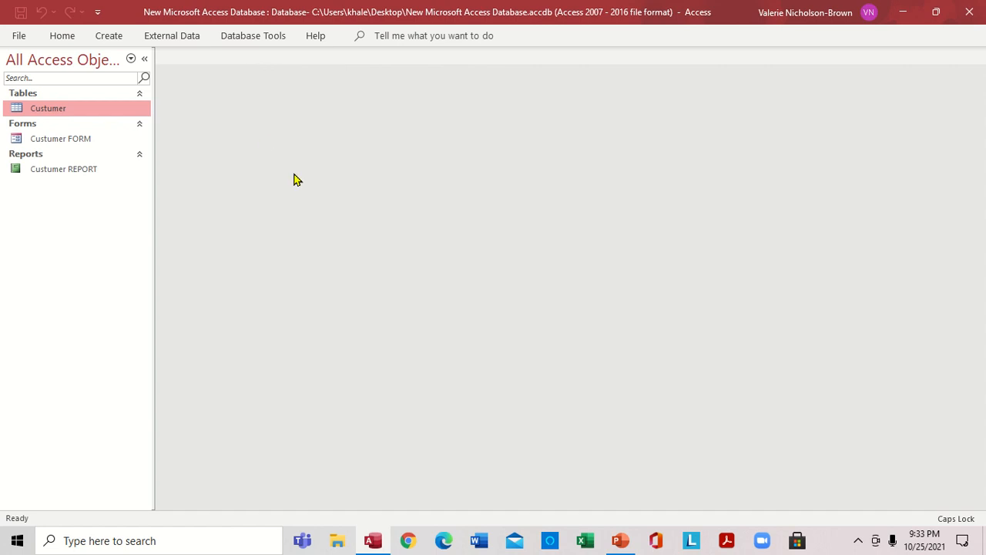
Step: View the Custumer table, Custumer FORM and Custumer REPORT one after another, closing each
{"action": "double_click", "coordinate": [51, 112]}
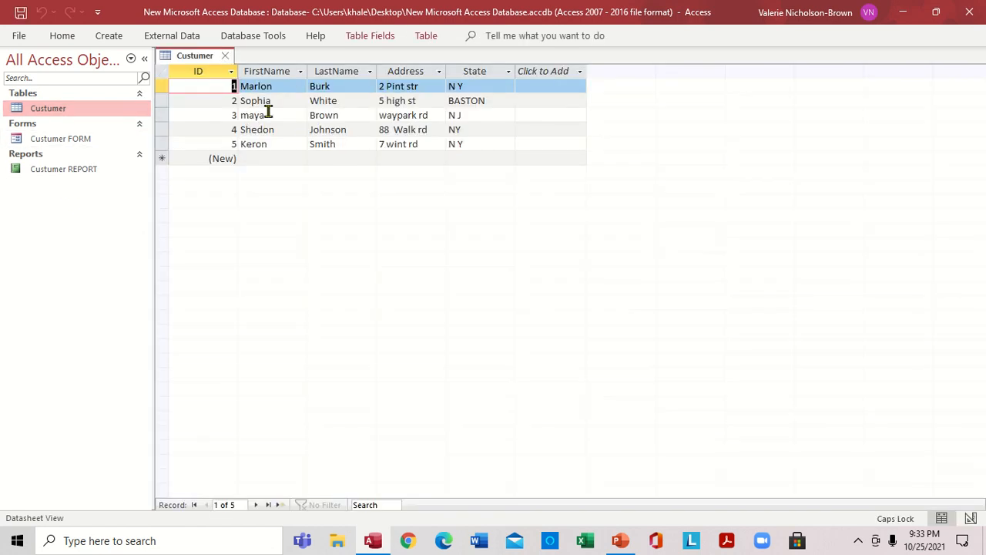
{"action": "left_click", "coordinate": [227, 57]}
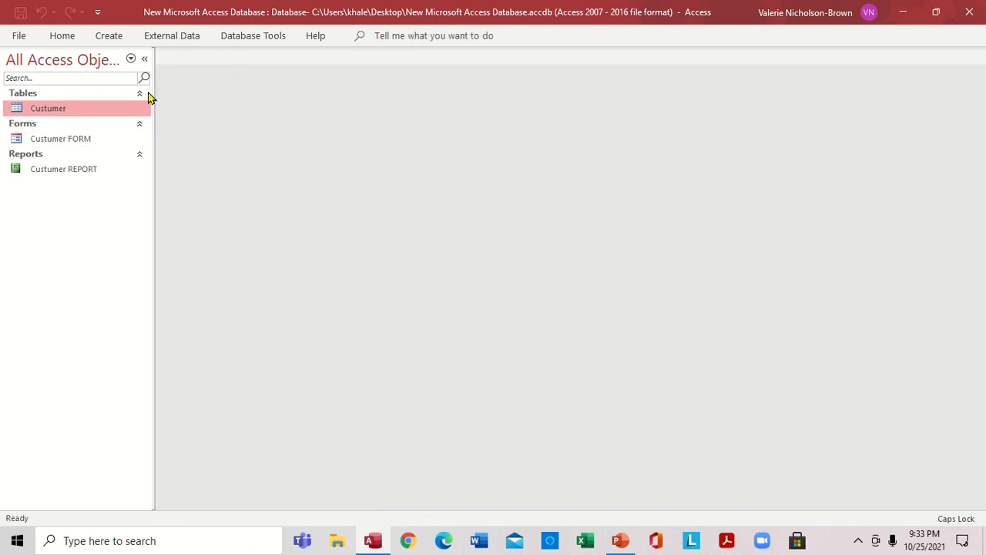
{"action": "double_click", "coordinate": [67, 144]}
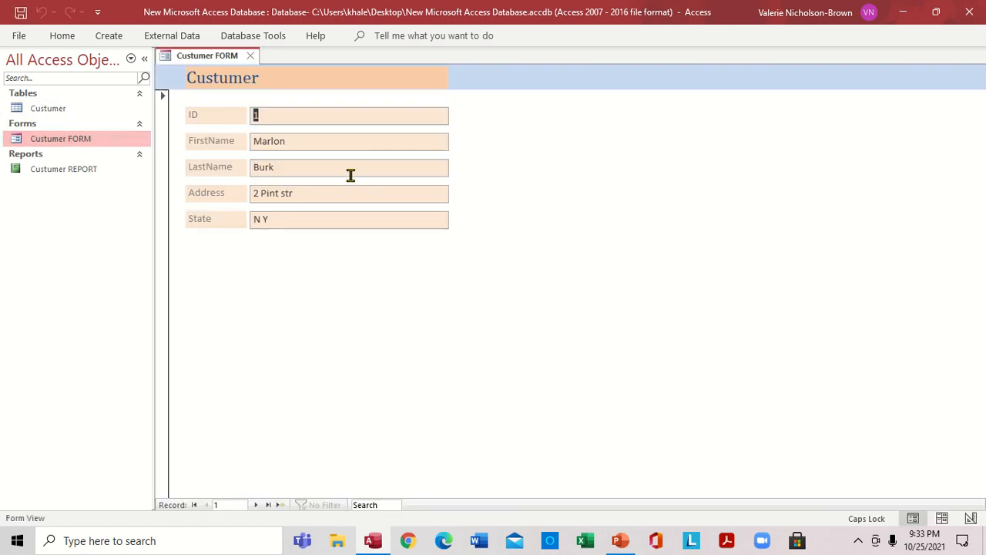
{"action": "left_click", "coordinate": [254, 56]}
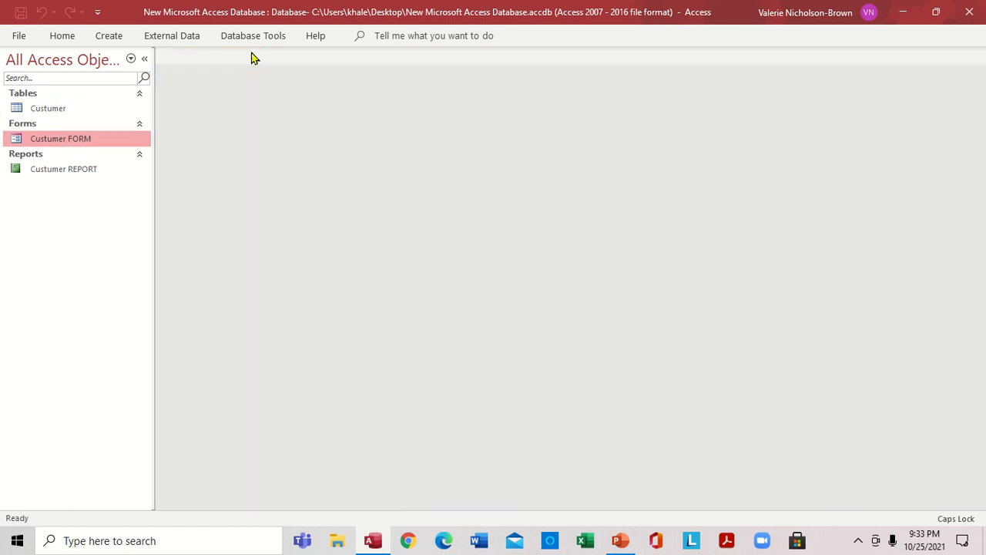
{"action": "left_click", "coordinate": [65, 171]}
{"action": "double_click", "coordinate": [64, 171]}
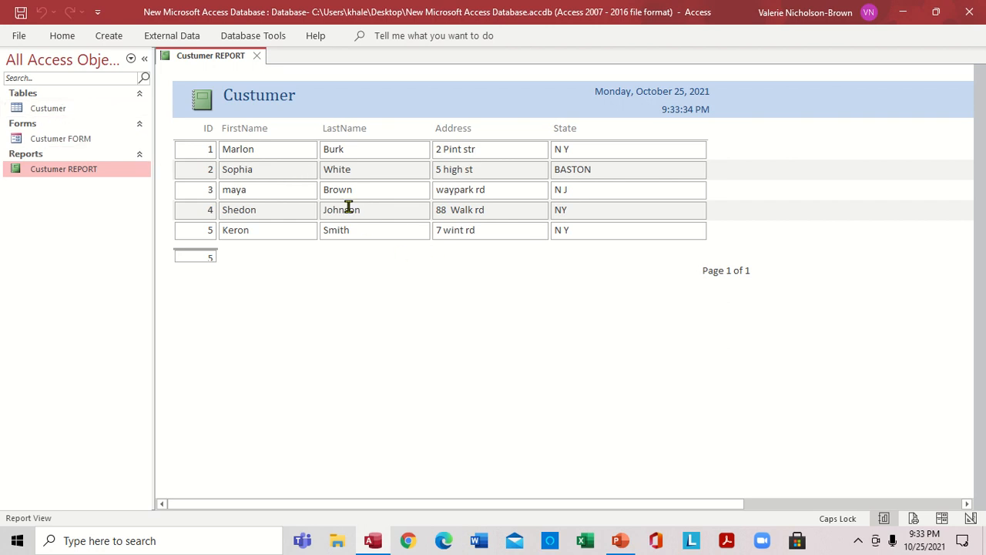
{"action": "left_click", "coordinate": [255, 58]}
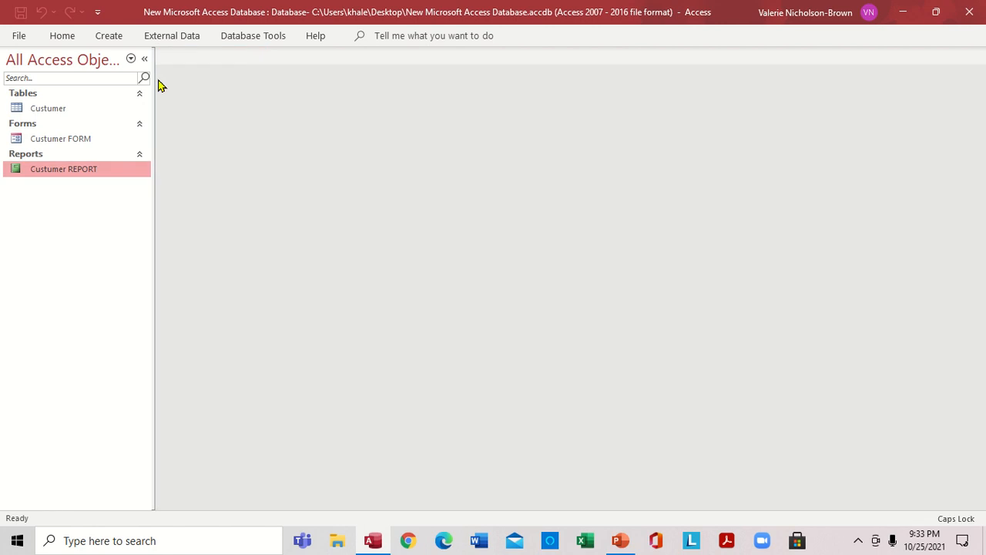
Step: Add a record to the Custumer table with the customer's first name, last name, address and State baston, and save and close the table
{"action": "double_click", "coordinate": [70, 110]}
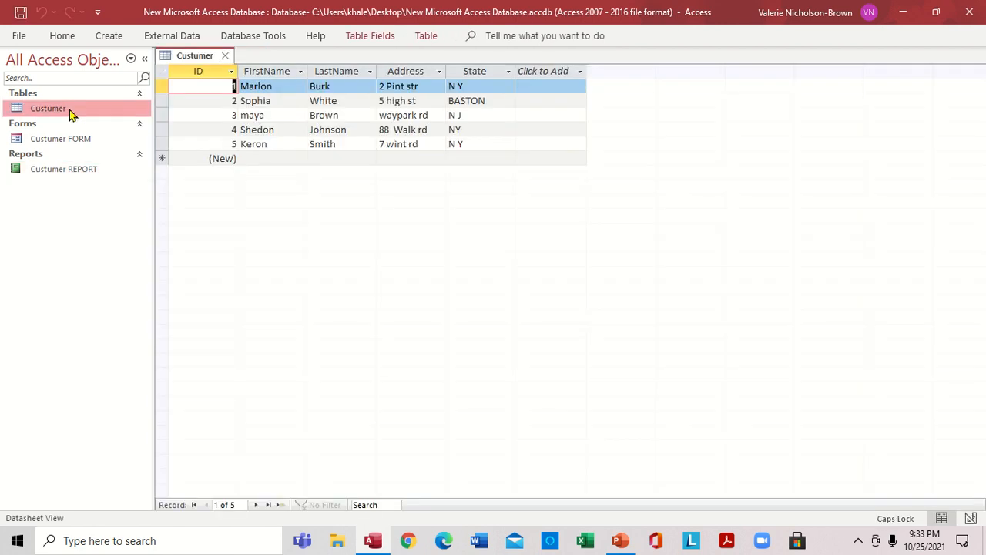
{"action": "left_click", "coordinate": [253, 158]}
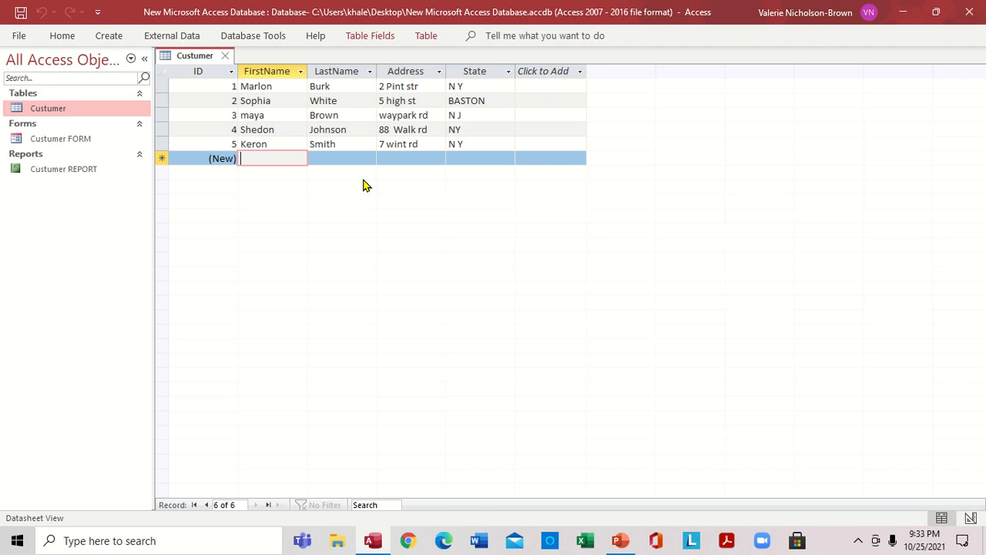
{"action": "type", "text": "J"}
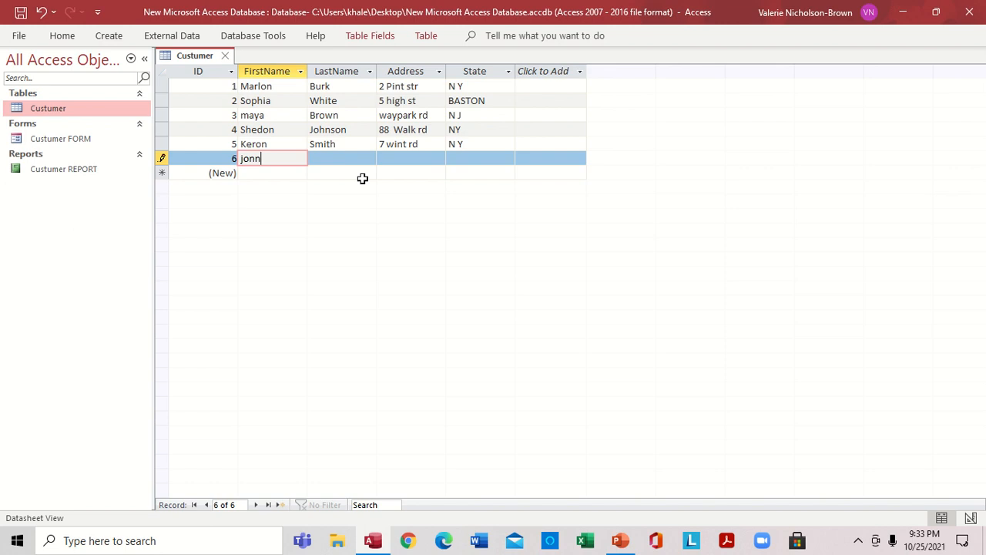
{"action": "key", "text": "Tab"}
{"action": "type", "text": "moo"}
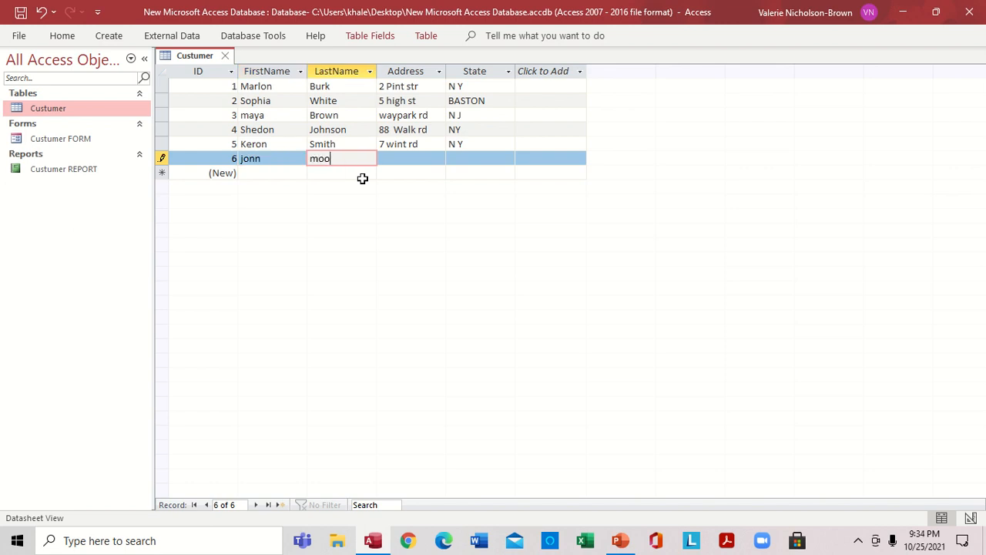
{"action": "key", "text": "Tab"}
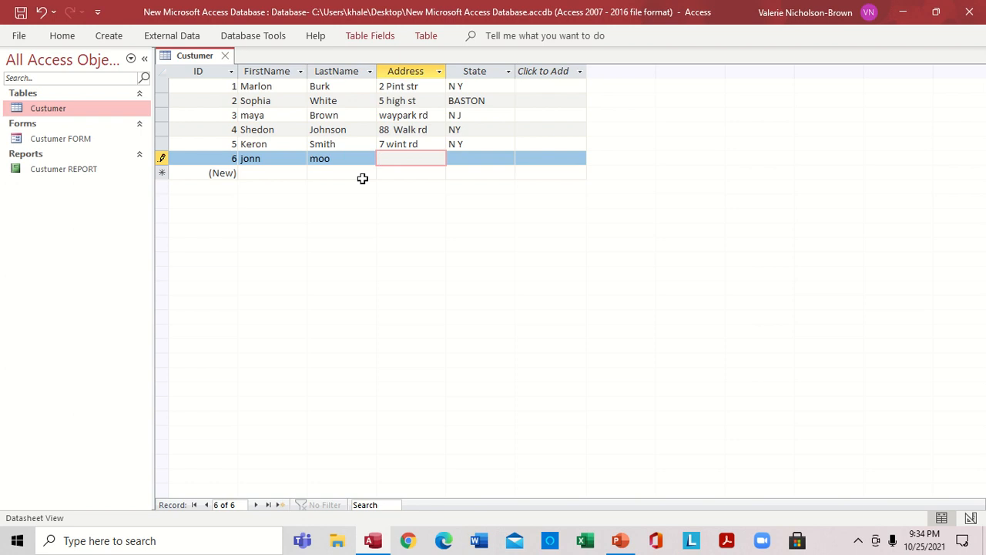
{"action": "type", "text": "5 yarh st"}
{"action": "key", "text": "Tab"}
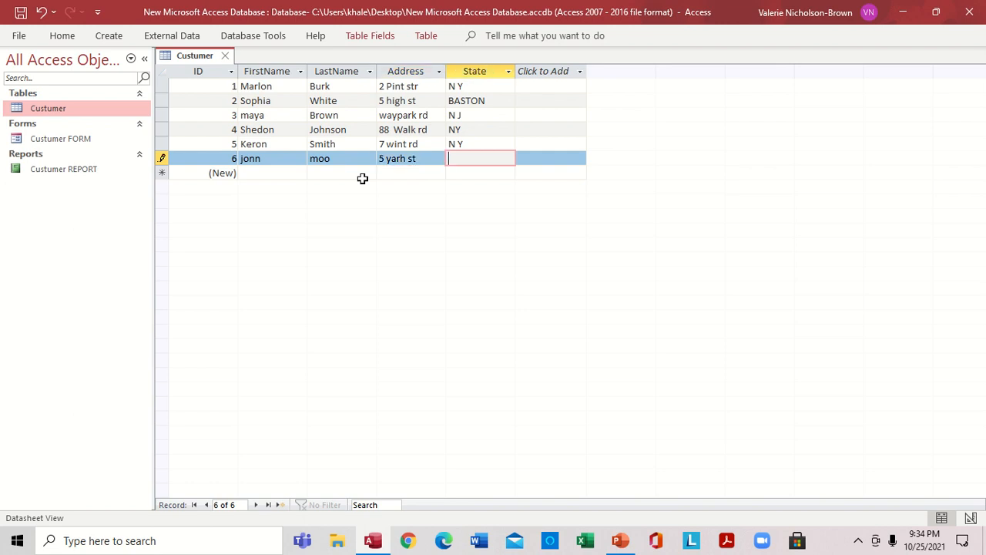
{"action": "type", "text": "baston"}
{"action": "left_click", "coordinate": [21, 12]}
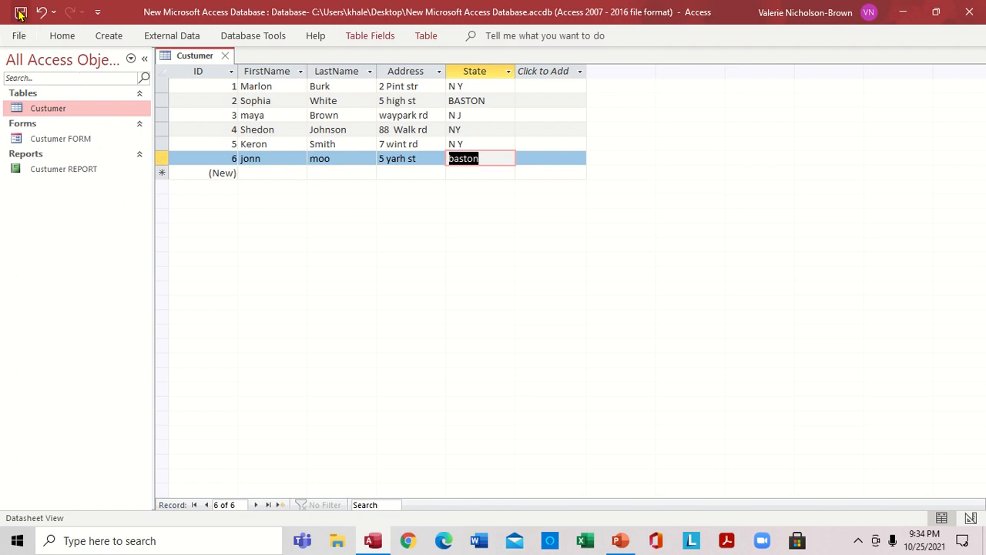
{"action": "left_click", "coordinate": [225, 57]}
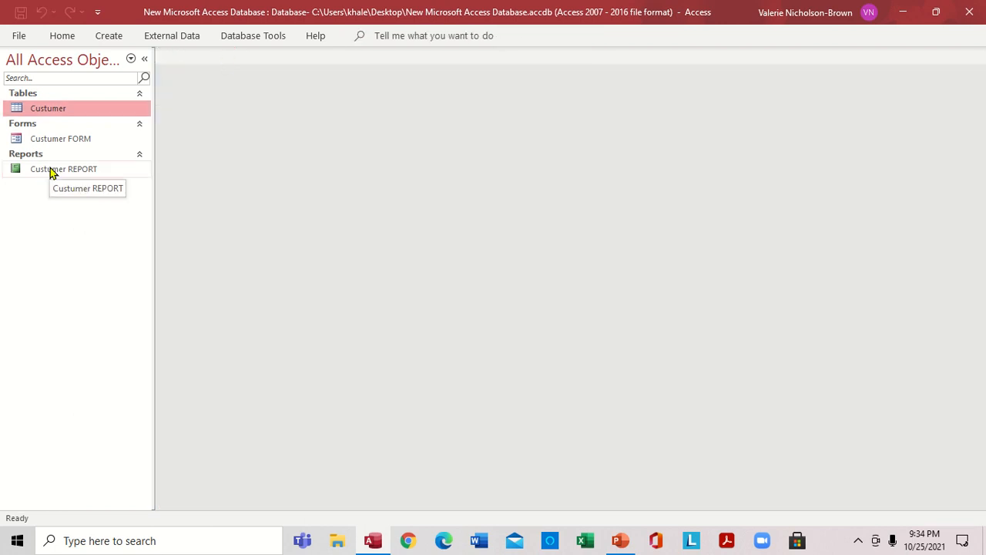
Step: Check the newly added record in Custumer REPORT and as the last record in Custumer FORM, closing each object
{"action": "double_click", "coordinate": [50, 170]}
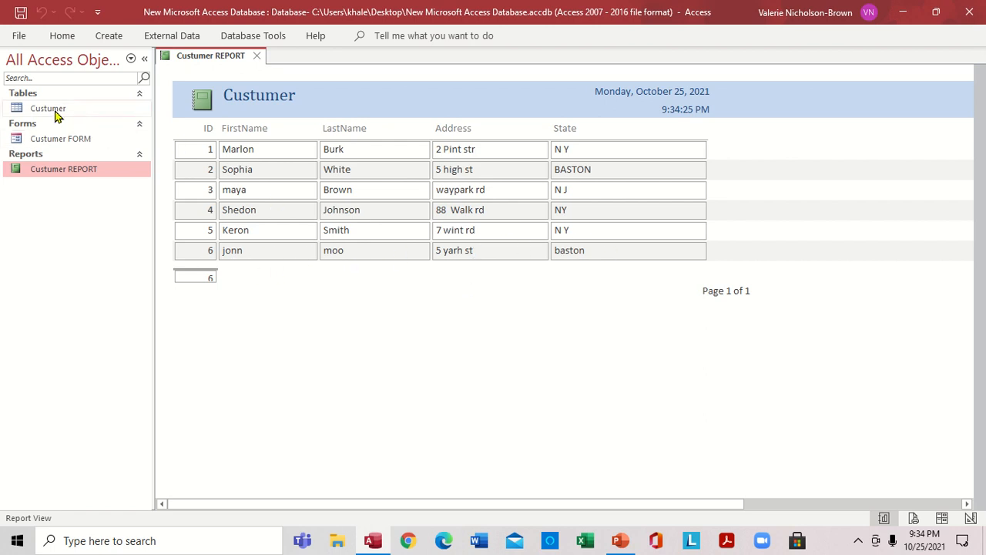
{"action": "left_click", "coordinate": [257, 55]}
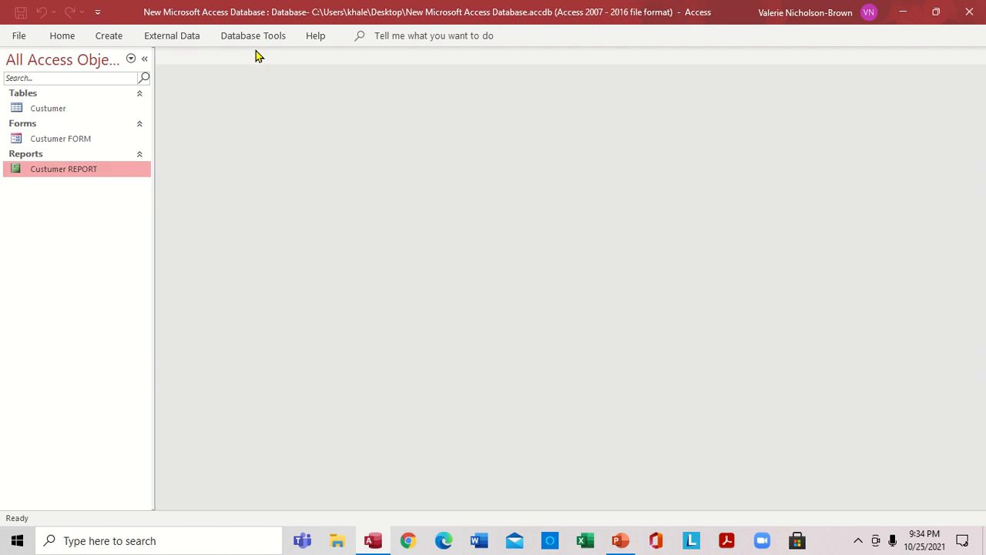
{"action": "double_click", "coordinate": [73, 142]}
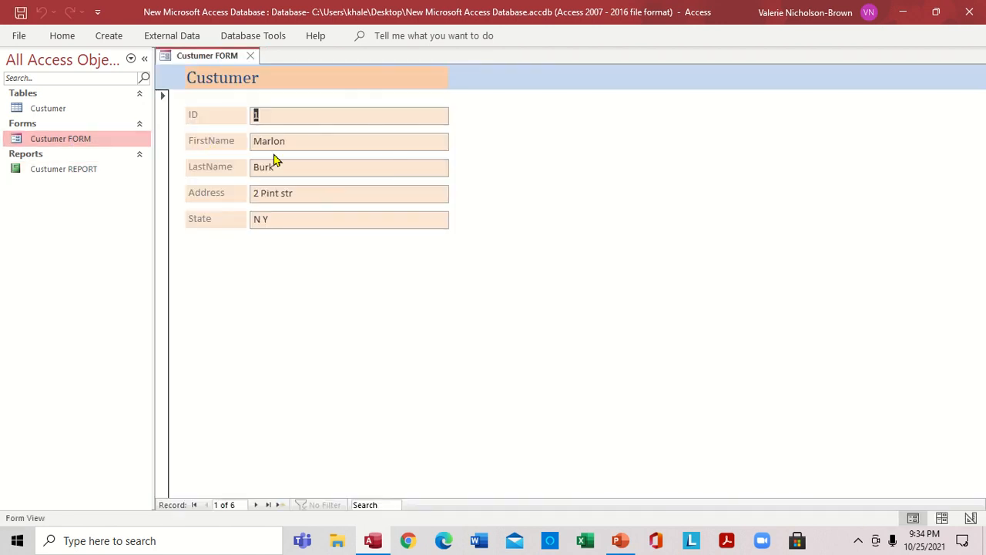
{"action": "left_click", "coordinate": [257, 504]}
{"action": "left_click", "coordinate": [256, 505]}
{"action": "left_click", "coordinate": [256, 504]}
{"action": "left_click", "coordinate": [257, 504]}
{"action": "left_click", "coordinate": [257, 505]}
{"action": "left_click", "coordinate": [257, 504]}
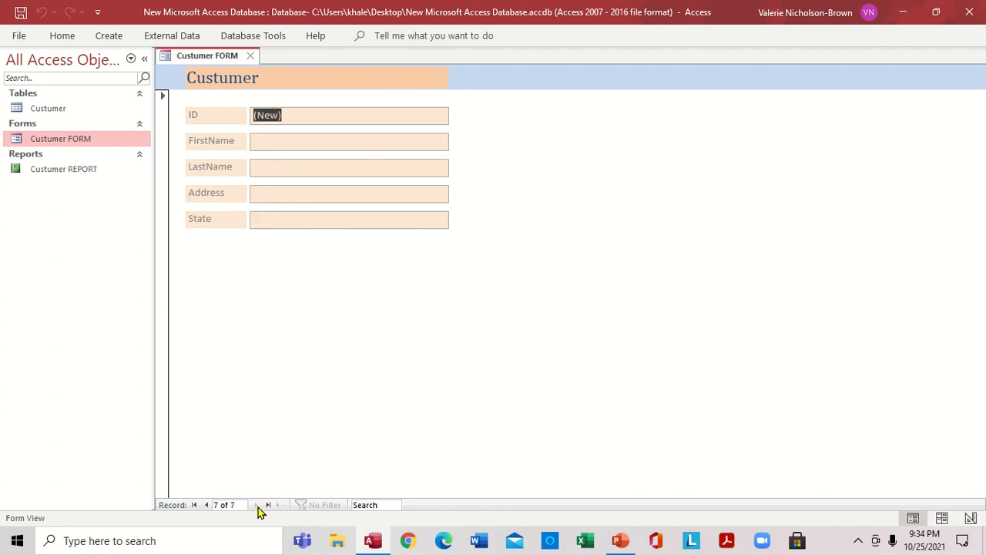
{"action": "left_click", "coordinate": [268, 505]}
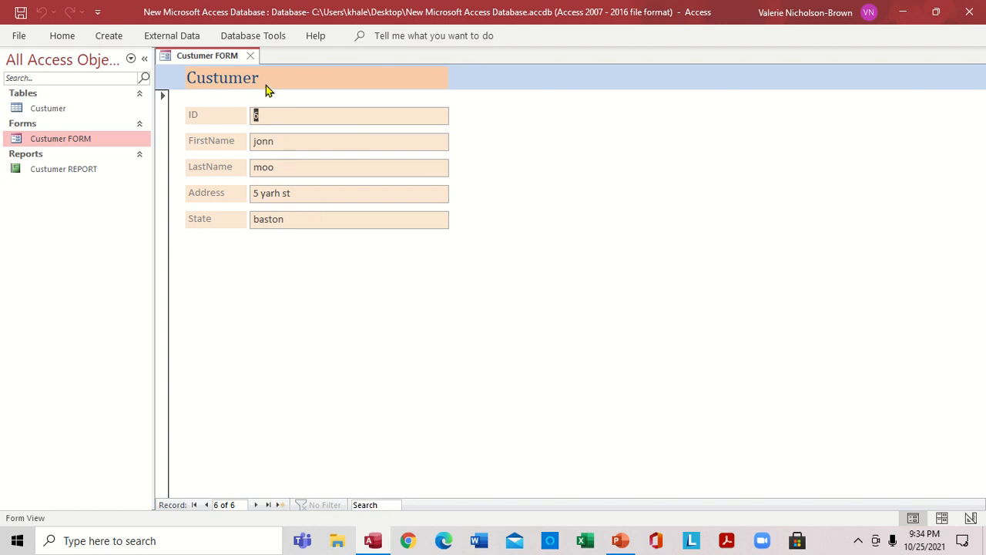
{"action": "left_click", "coordinate": [252, 56]}
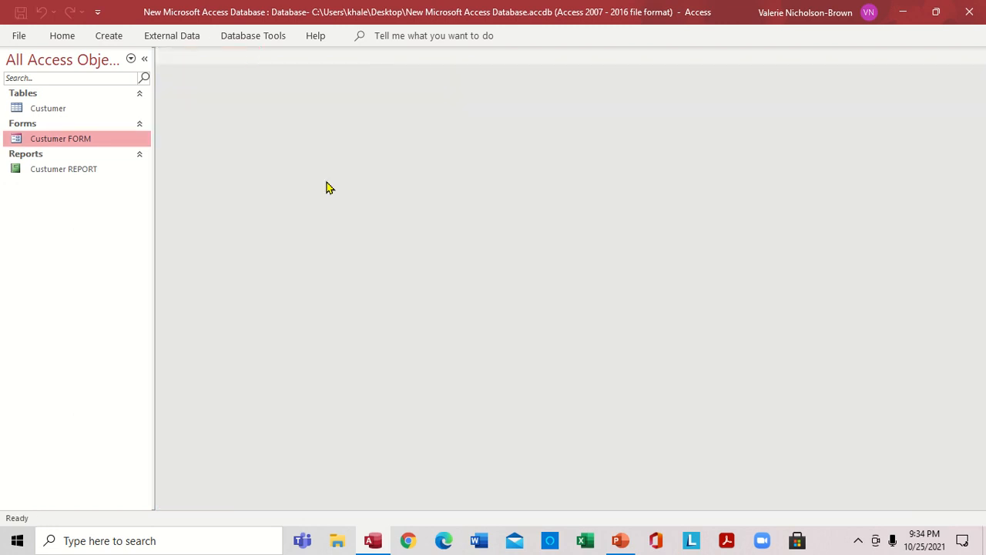